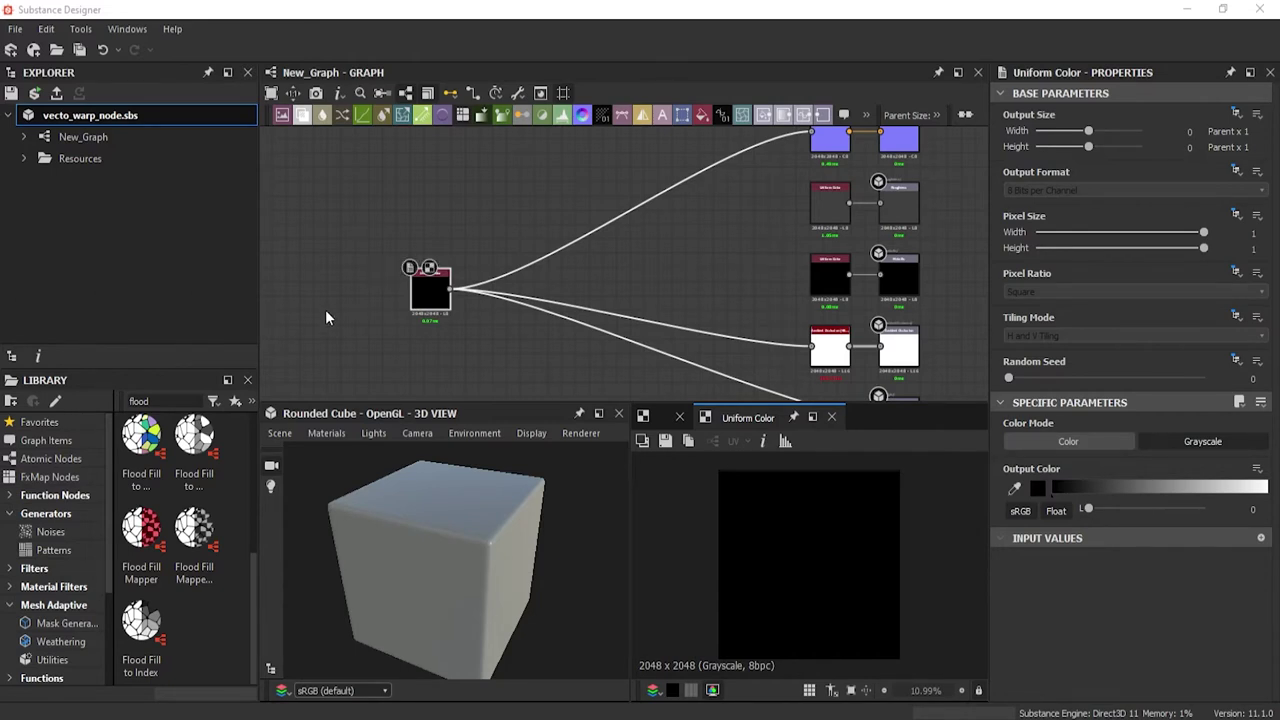
Step: Add a Tile Generator node in empty space beside the Uniform Color node
middle_click_drag(325, 309, 497, 278)
scroll(460, 258, "up", 2)
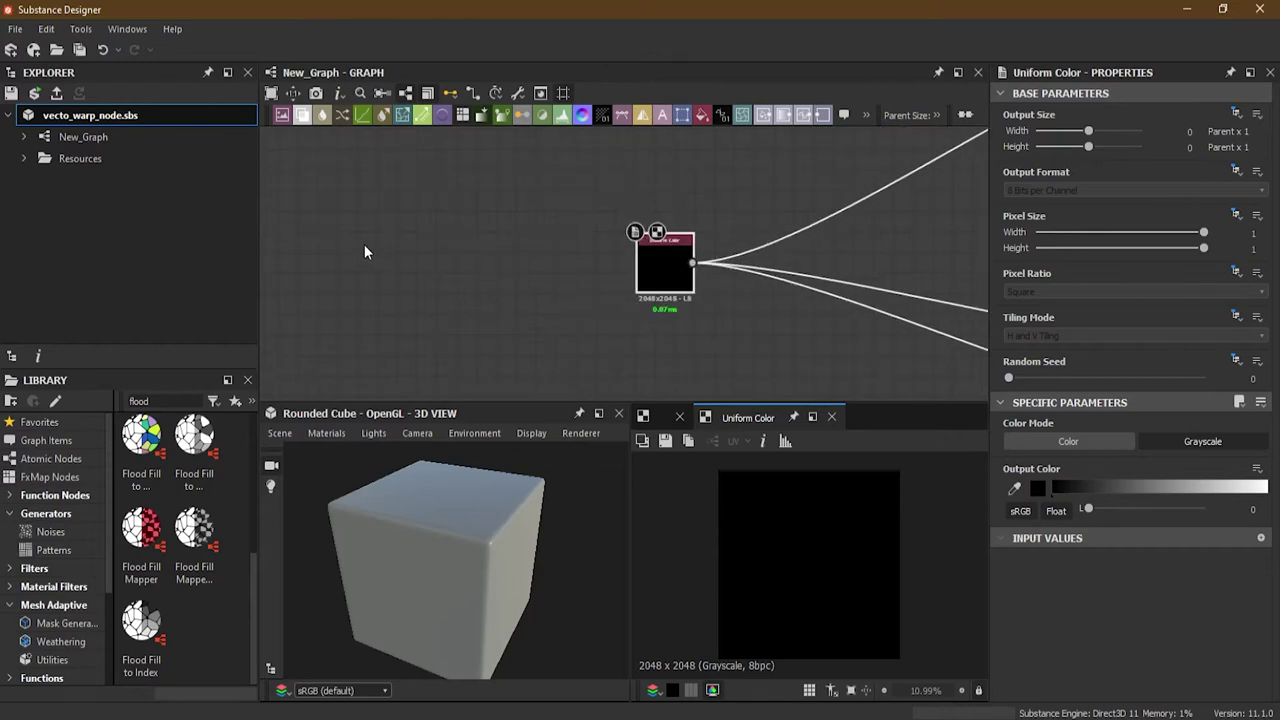
middle_click_drag(364, 246, 551, 256)
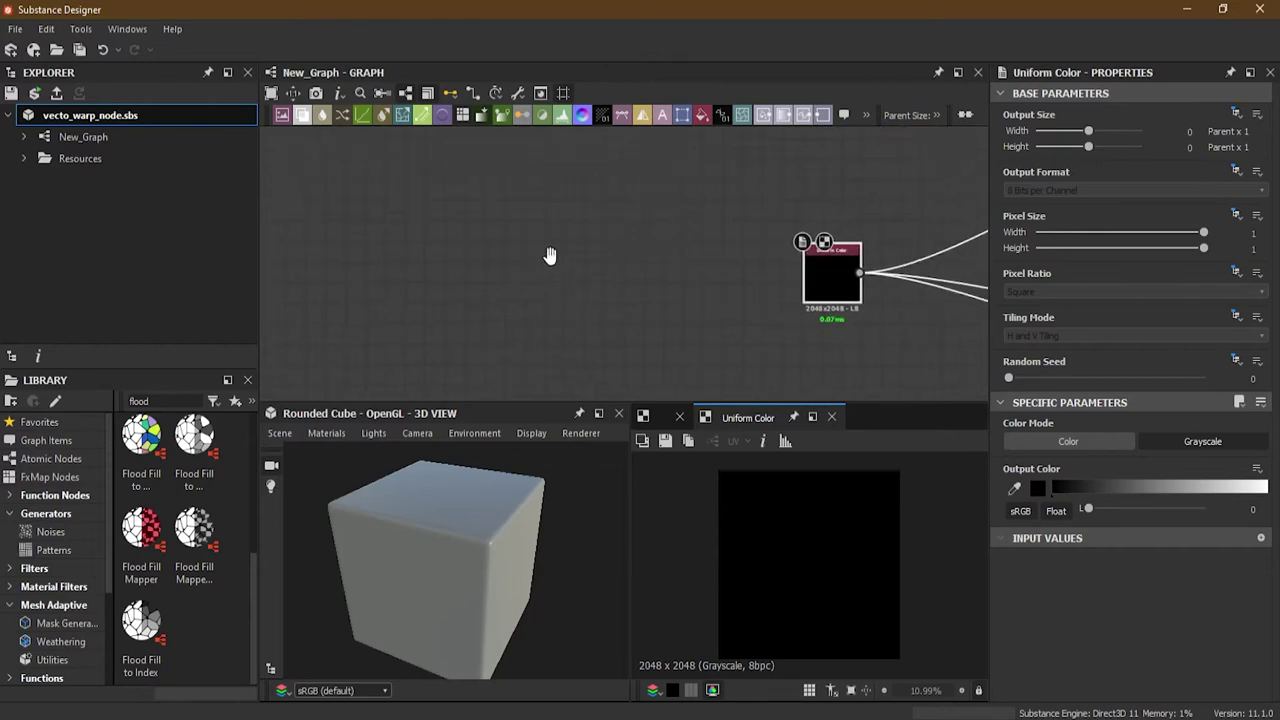
left_click(405, 255)
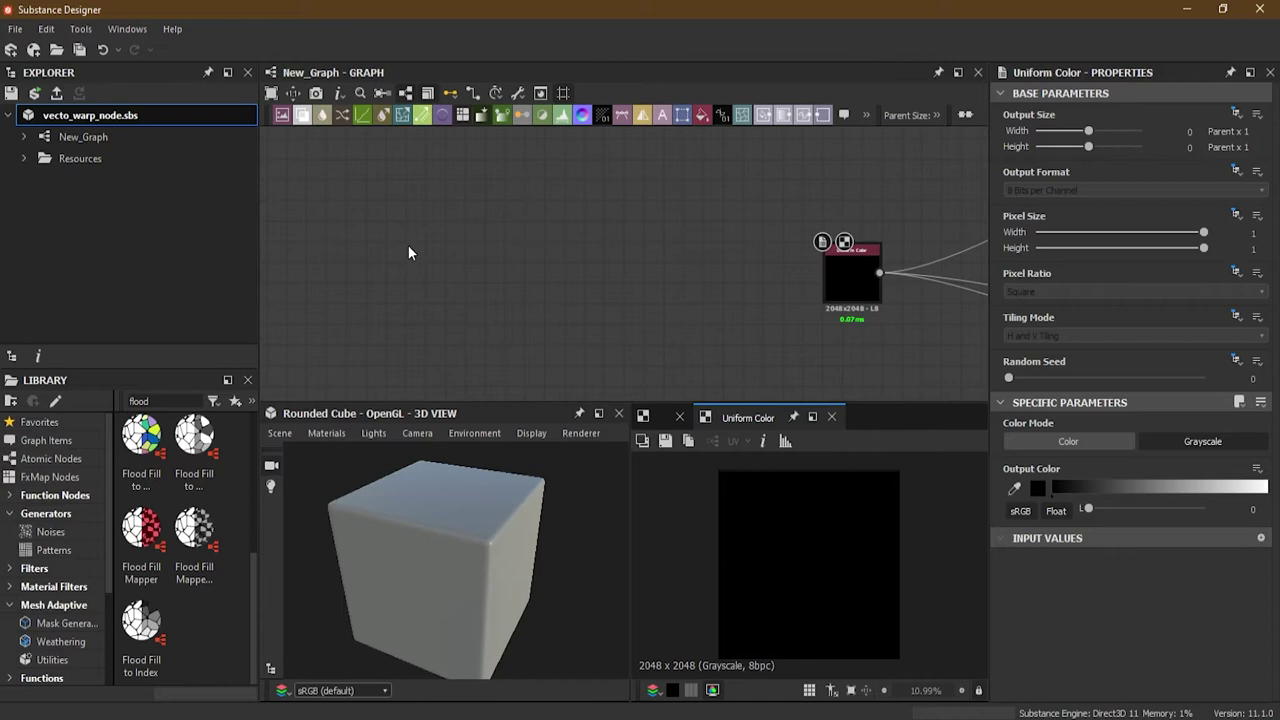
key("space")
type("tile")
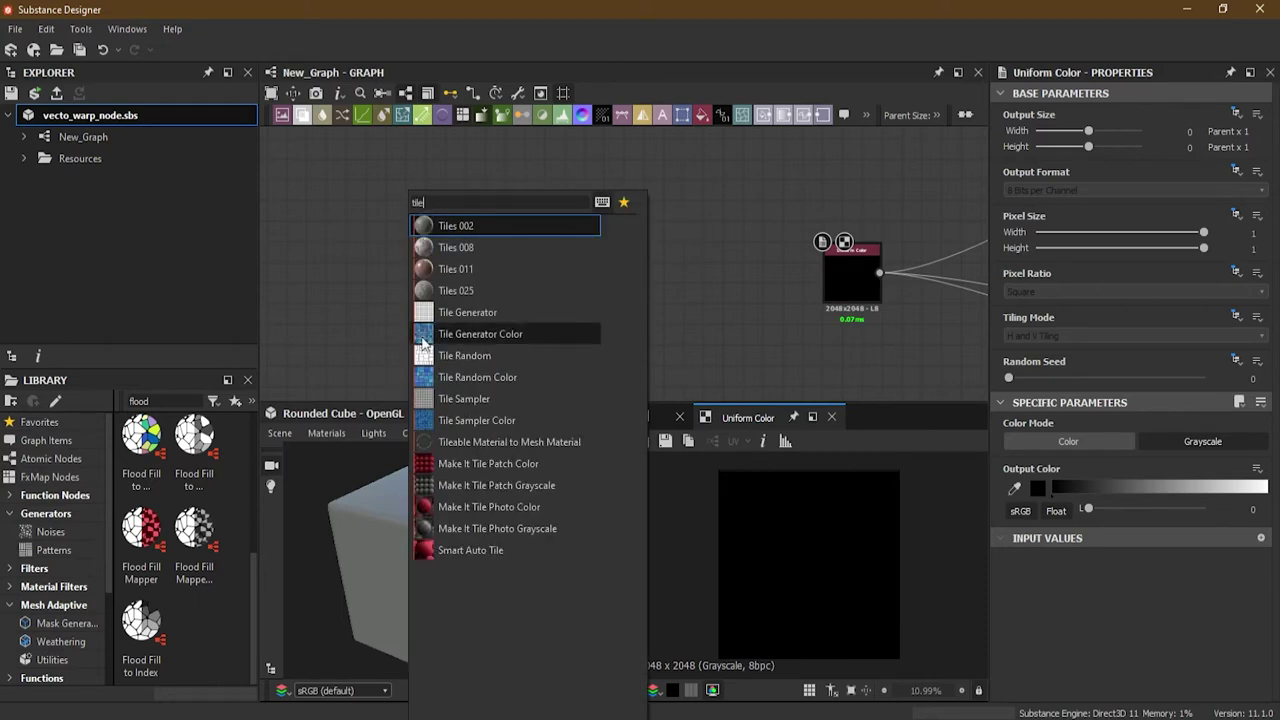
left_click(448, 313)
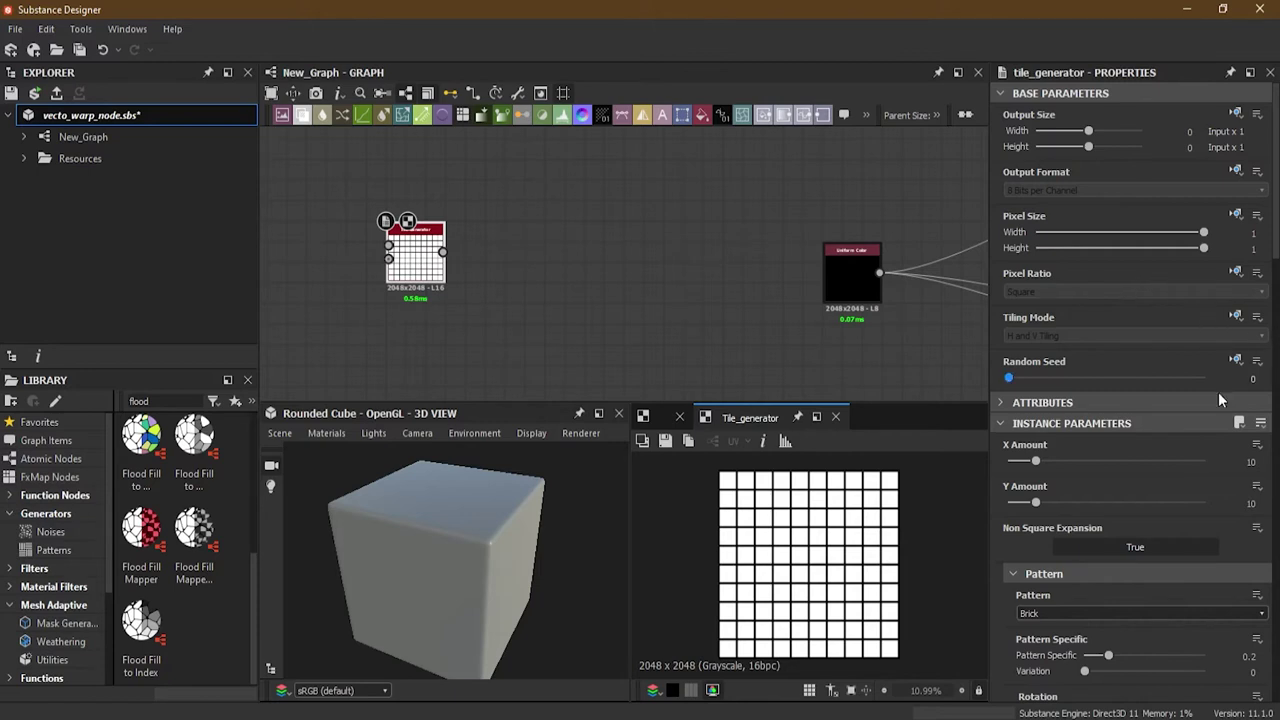
Step: Set the Tile Generator's X Amount to 4, leaving Y Amount at 10
double_click(1250, 461)
type("4")
key("Return")
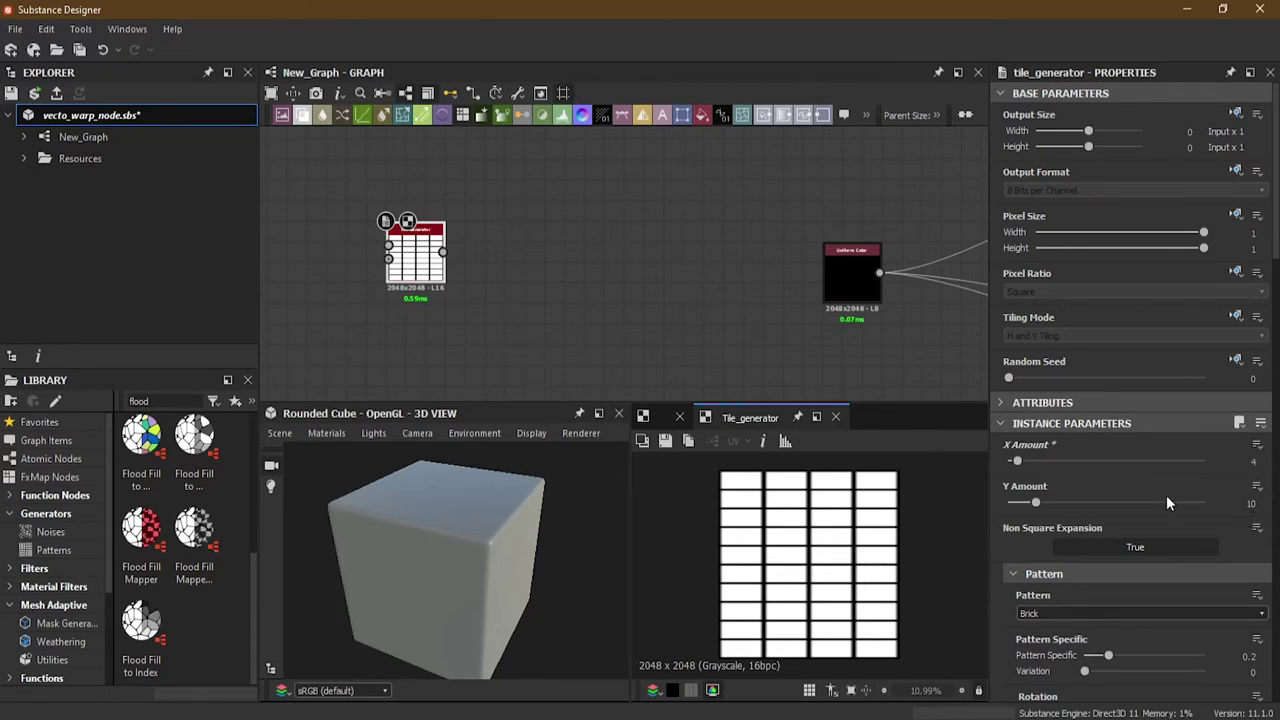
scroll(497, 272, "up", 4)
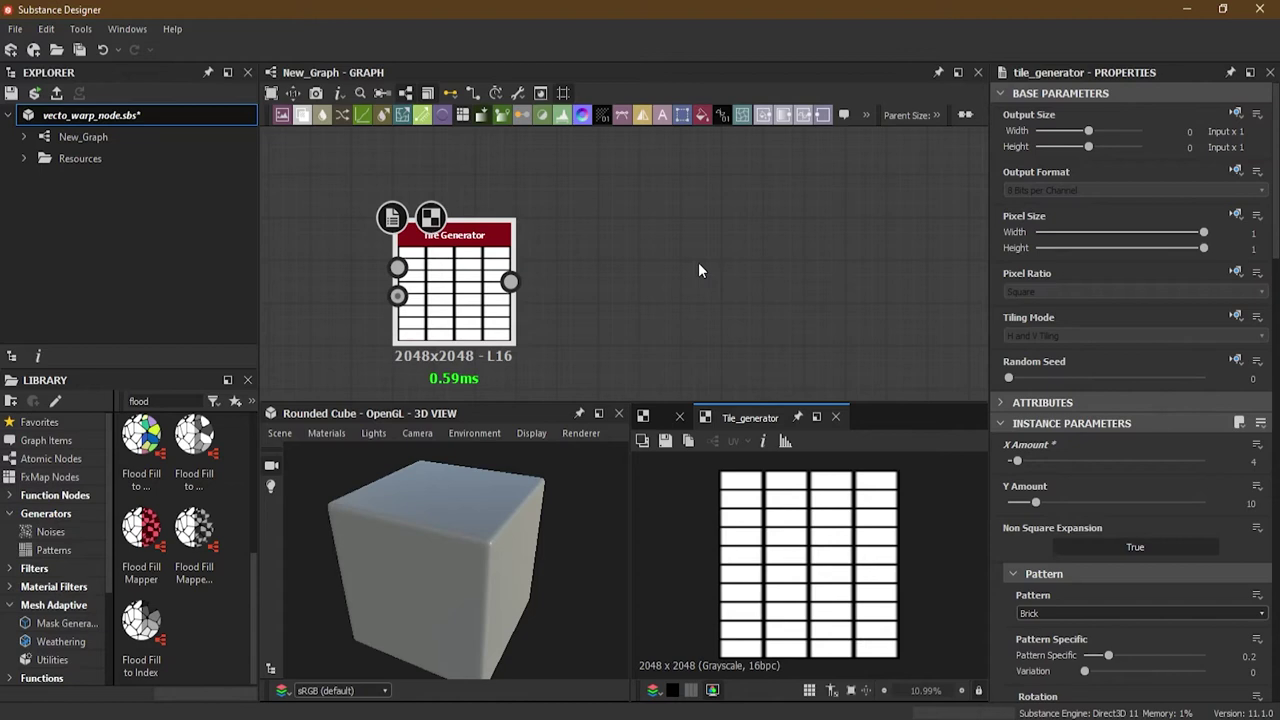
scroll(698, 262, "down", 3)
middle_click_drag(697, 265, 508, 245)
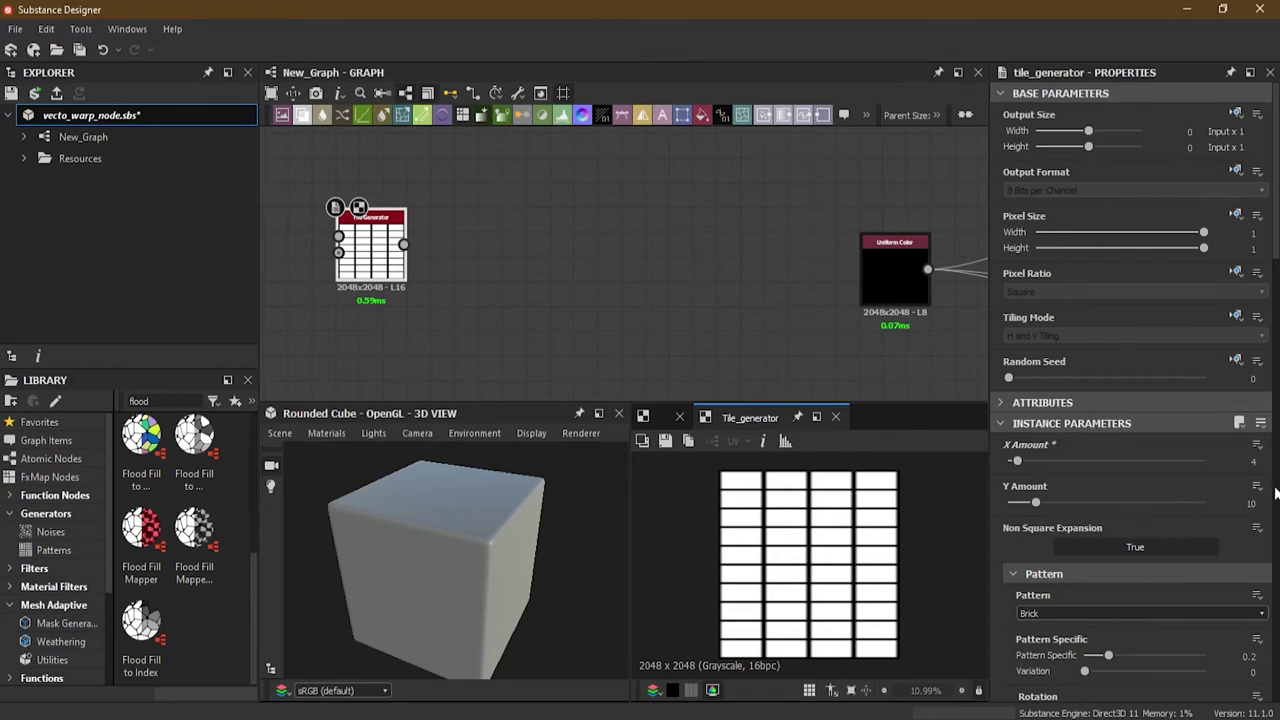
Step: Switch the Tile Generator pattern to Square and set the tile Scale to 0.92
scroll(1157, 474, "down", 5)
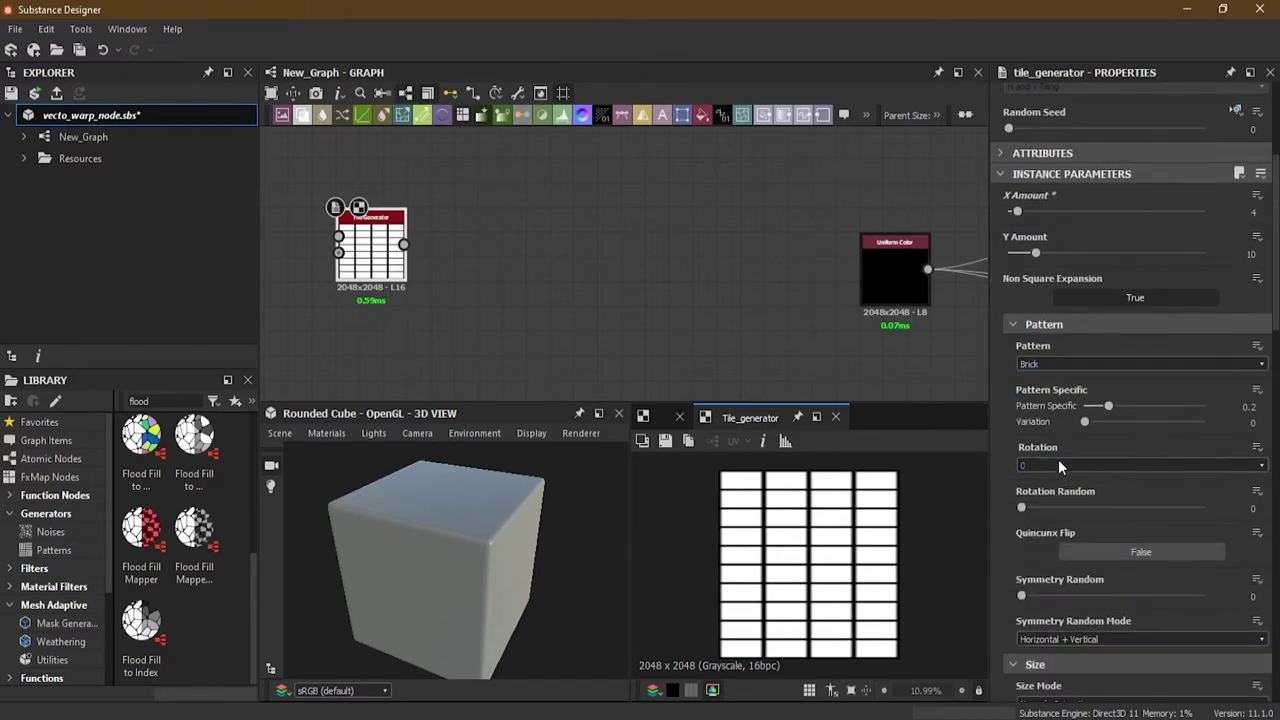
left_click(1038, 364)
left_click(1069, 384)
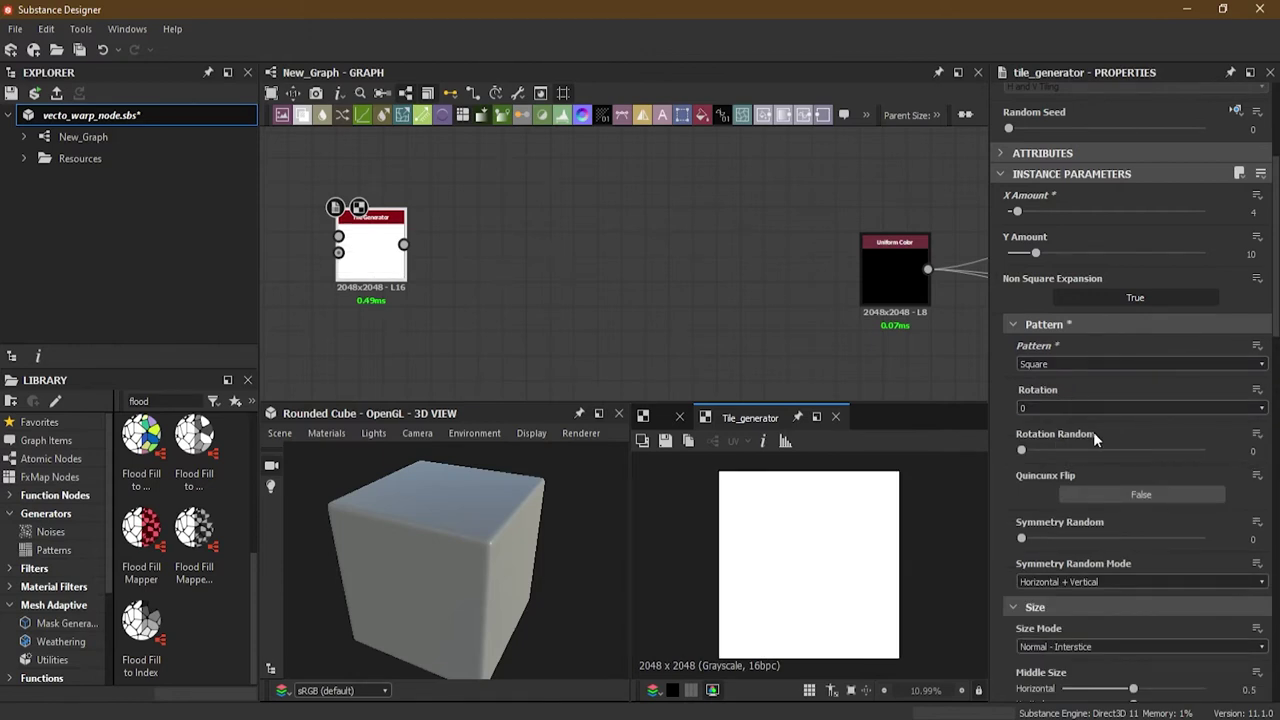
scroll(1094, 438, "down", 1)
scroll(1048, 414, "down", 4)
scroll(1050, 422, "down", 1)
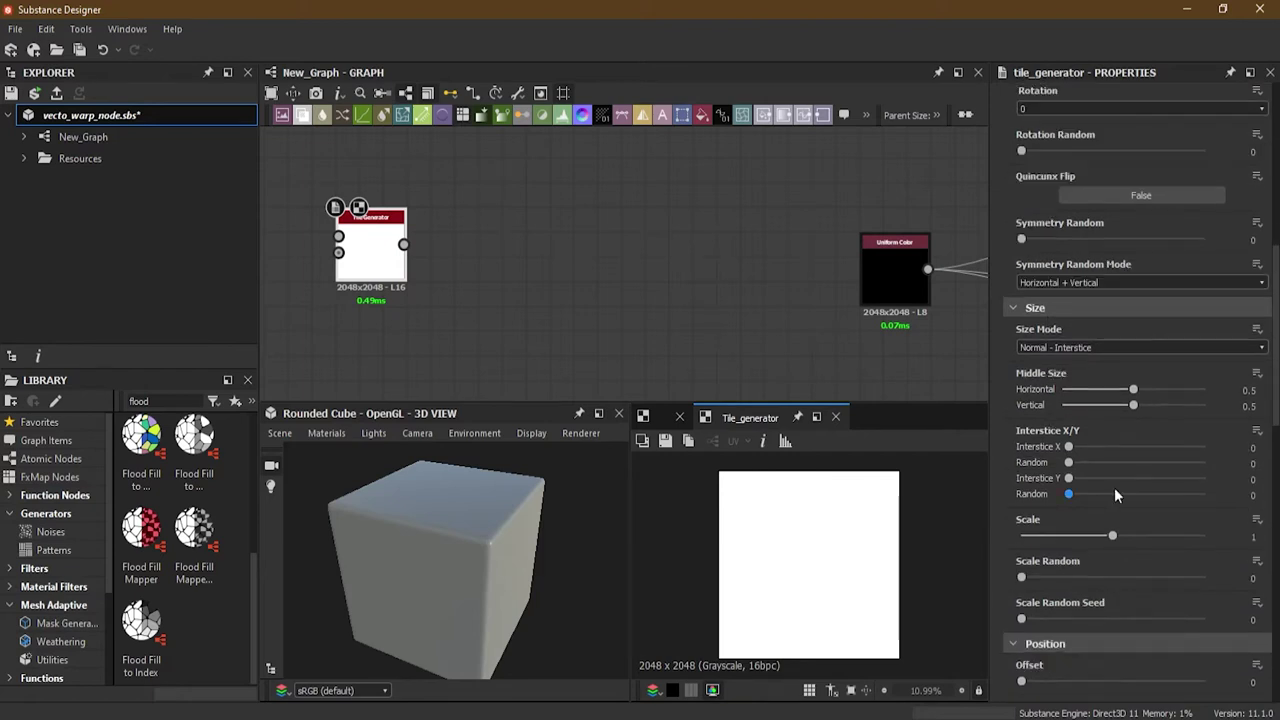
left_click(1120, 541)
left_click(1253, 537)
type("0.92")
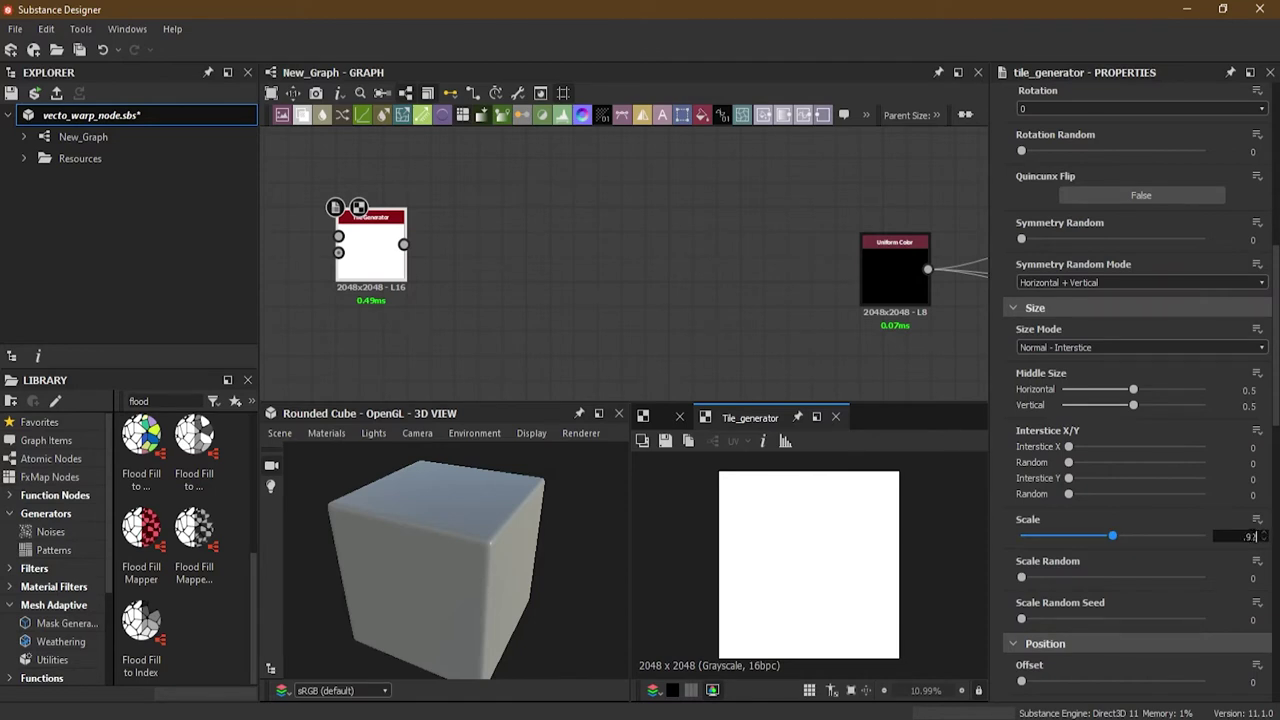
key("Return")
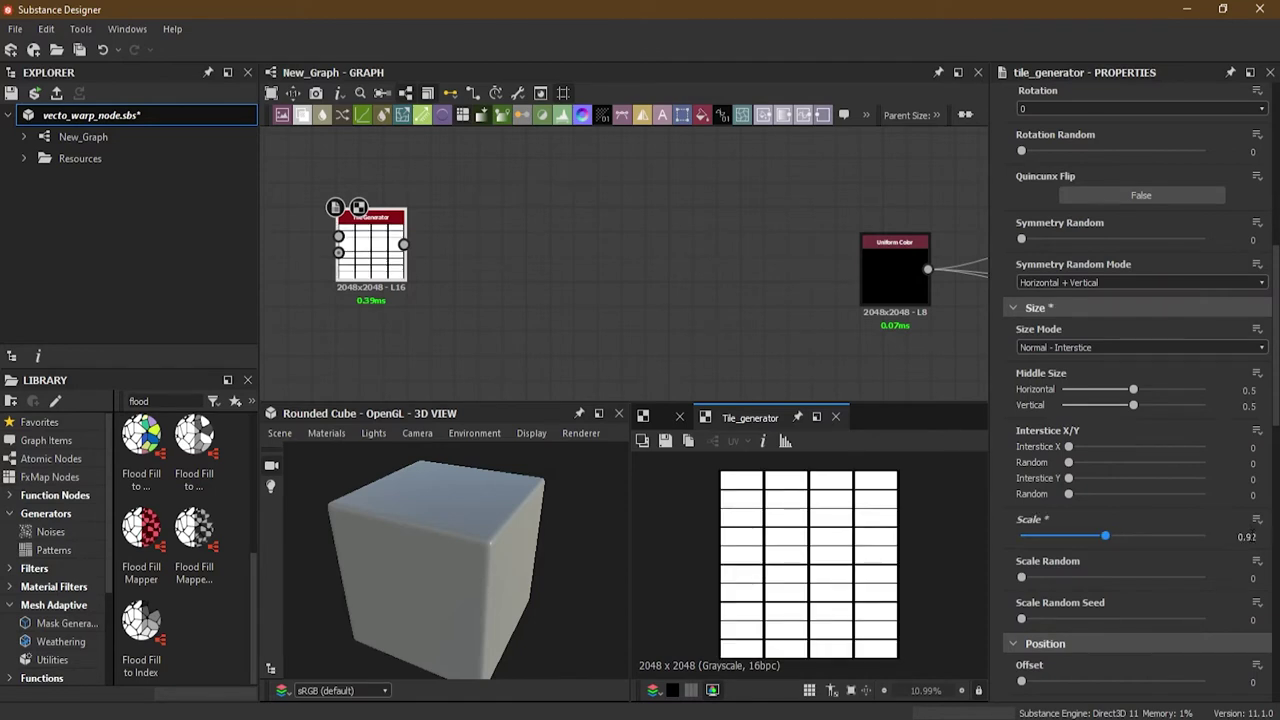
Step: Set the Position Offset to 0.5 to stagger alternate brick rows
scroll(790, 518, "up", 2)
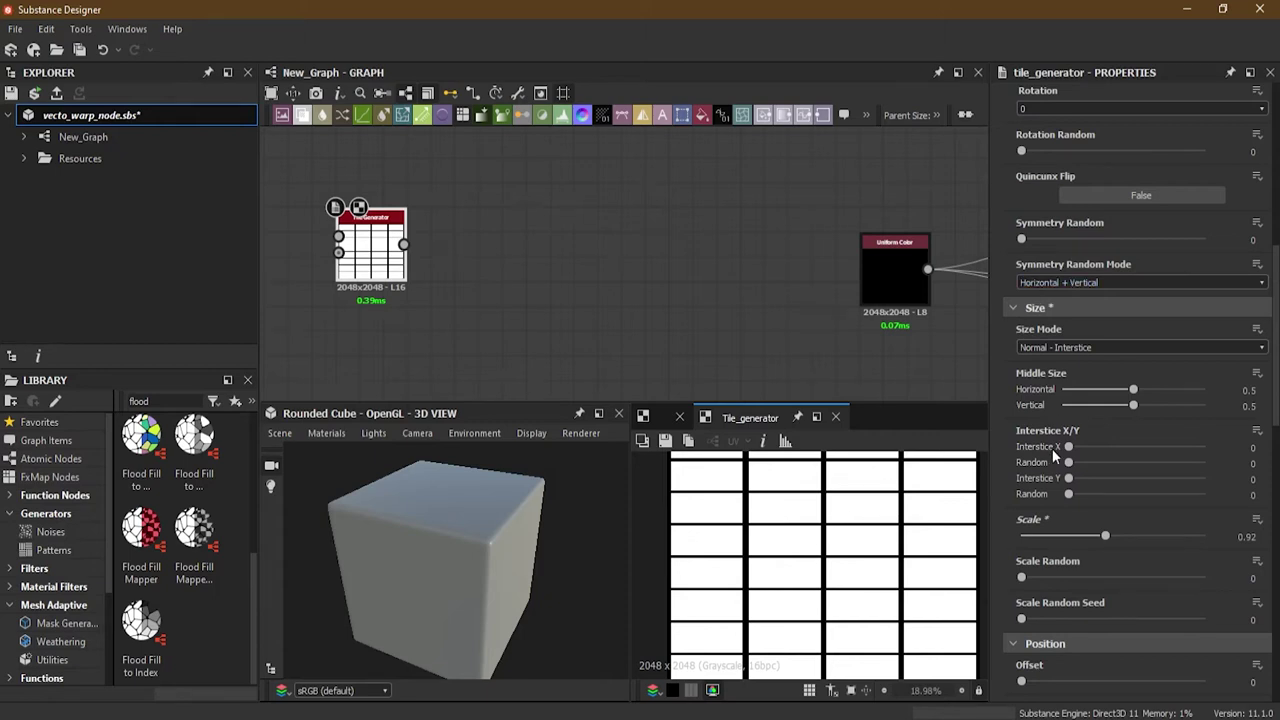
scroll(1044, 519, "down", 5)
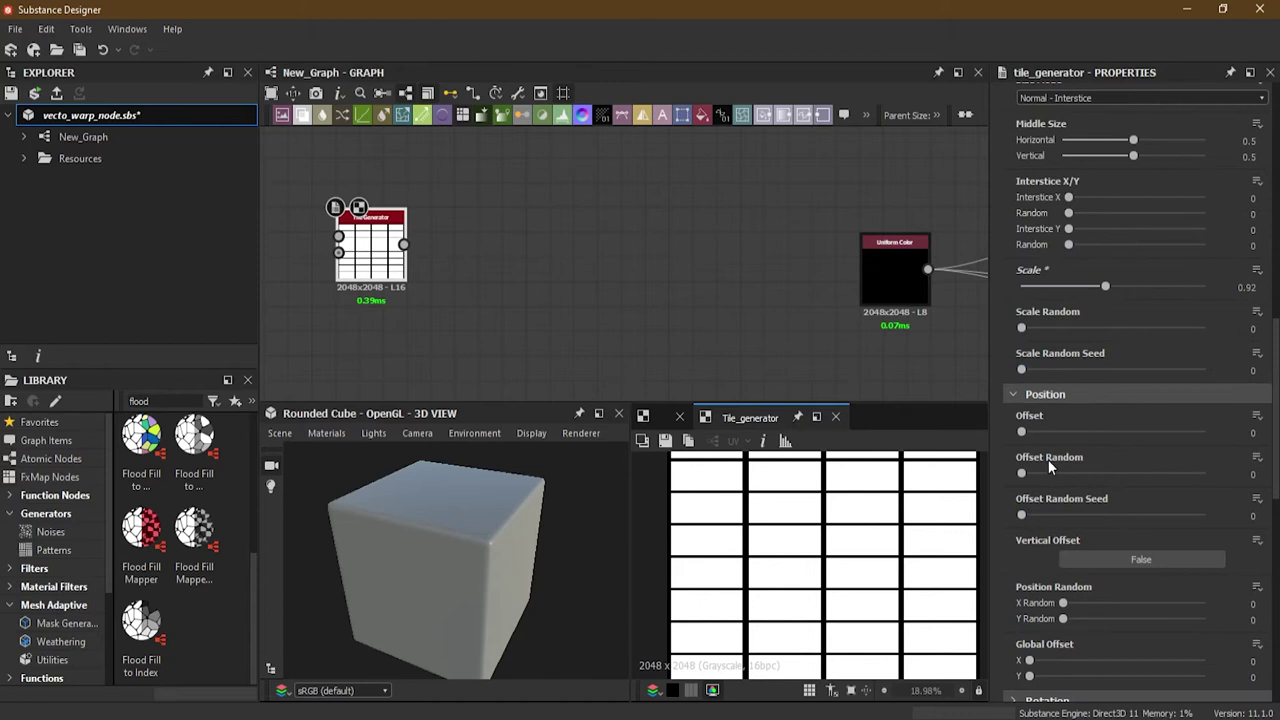
left_click_drag(1022, 432, 1112, 434)
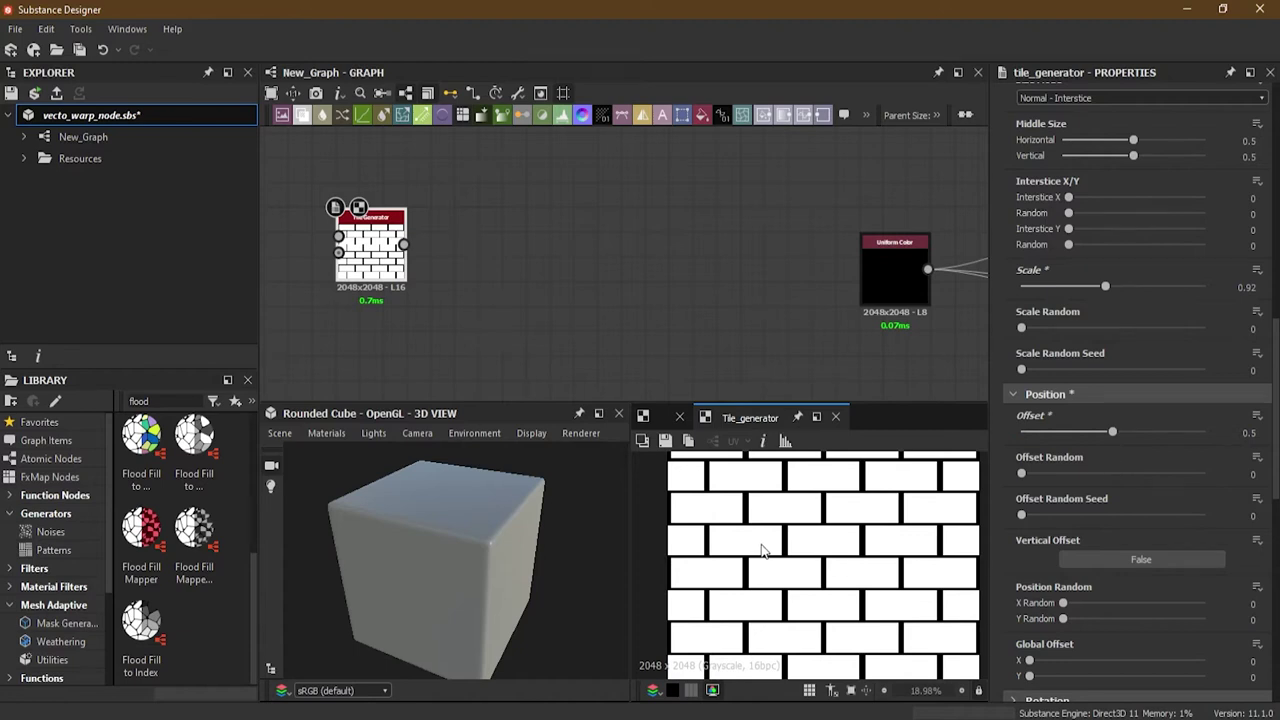
scroll(764, 550, "down", 3)
scroll(825, 541, "up", 1)
mouse_move(1112, 433)
left_mouse_down()
mouse_move(1206, 436)
mouse_move(1125, 436)
left_mouse_up()
double_click(1246, 432)
type("0.5")
key("Return")
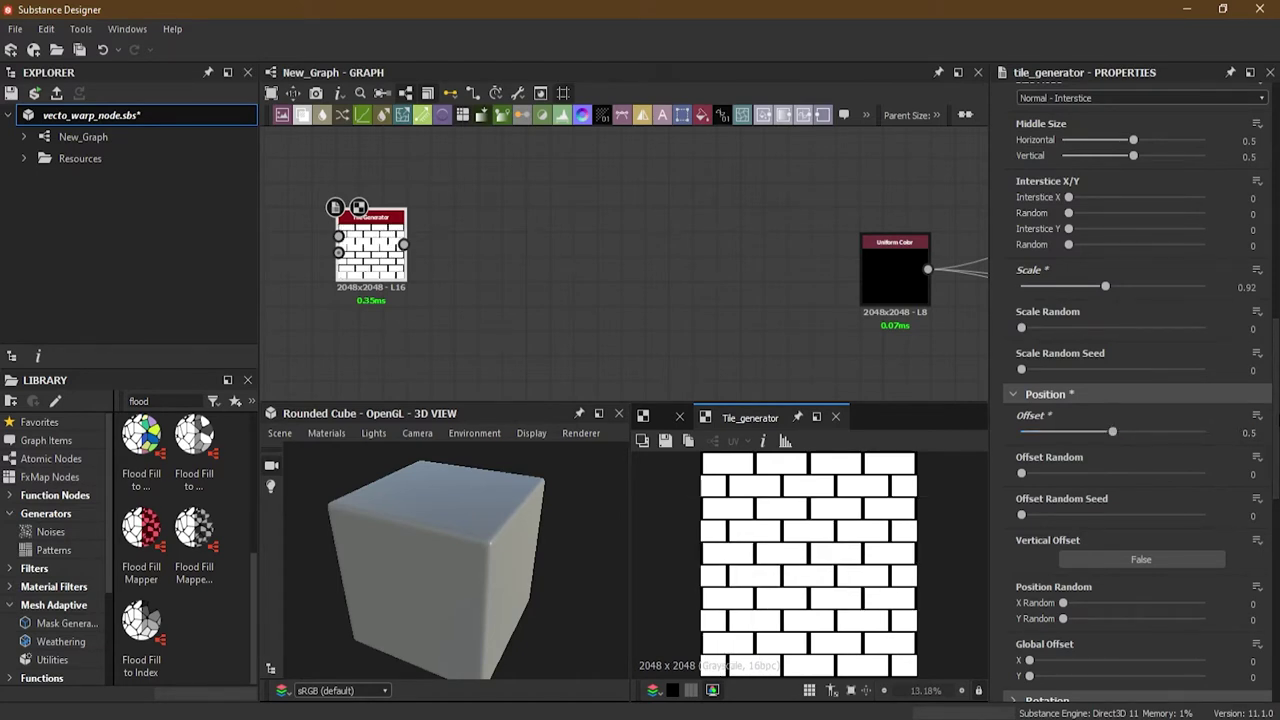
Step: Set the brick row Offset to 0 and Offset Random to 1
left_click_drag(1114, 438, 1225, 480)
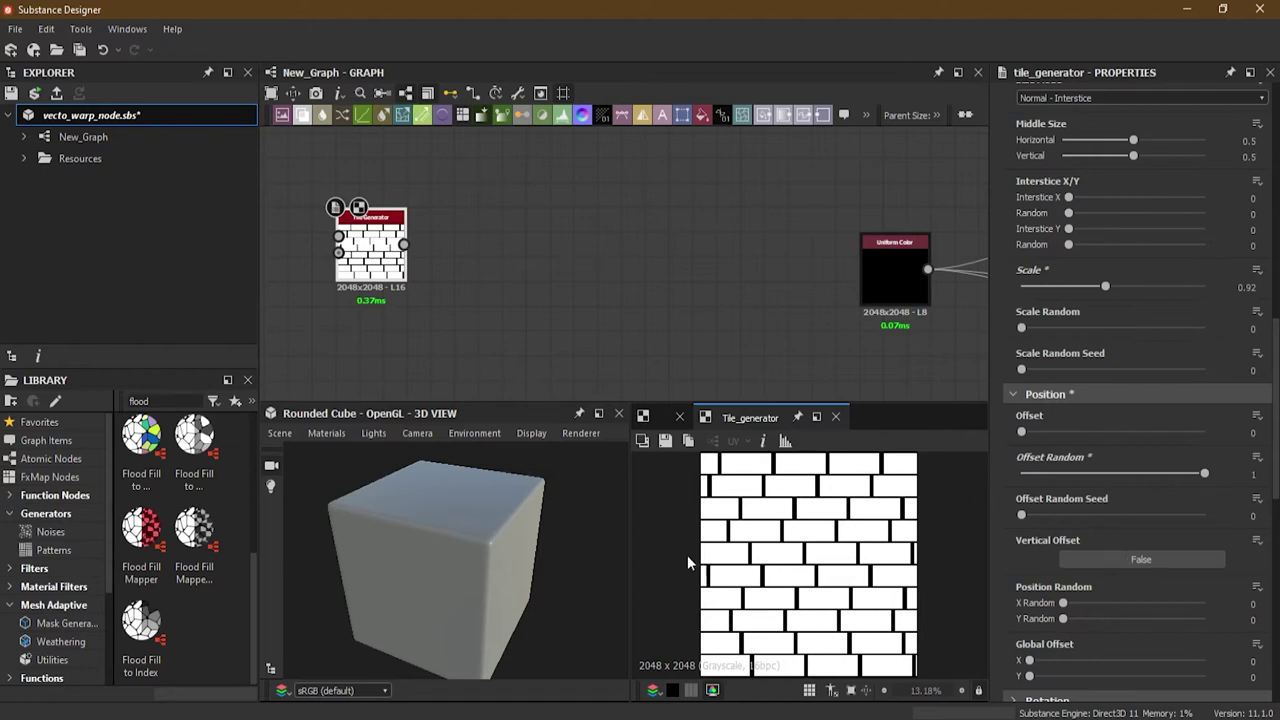
scroll(614, 310, "down", 1)
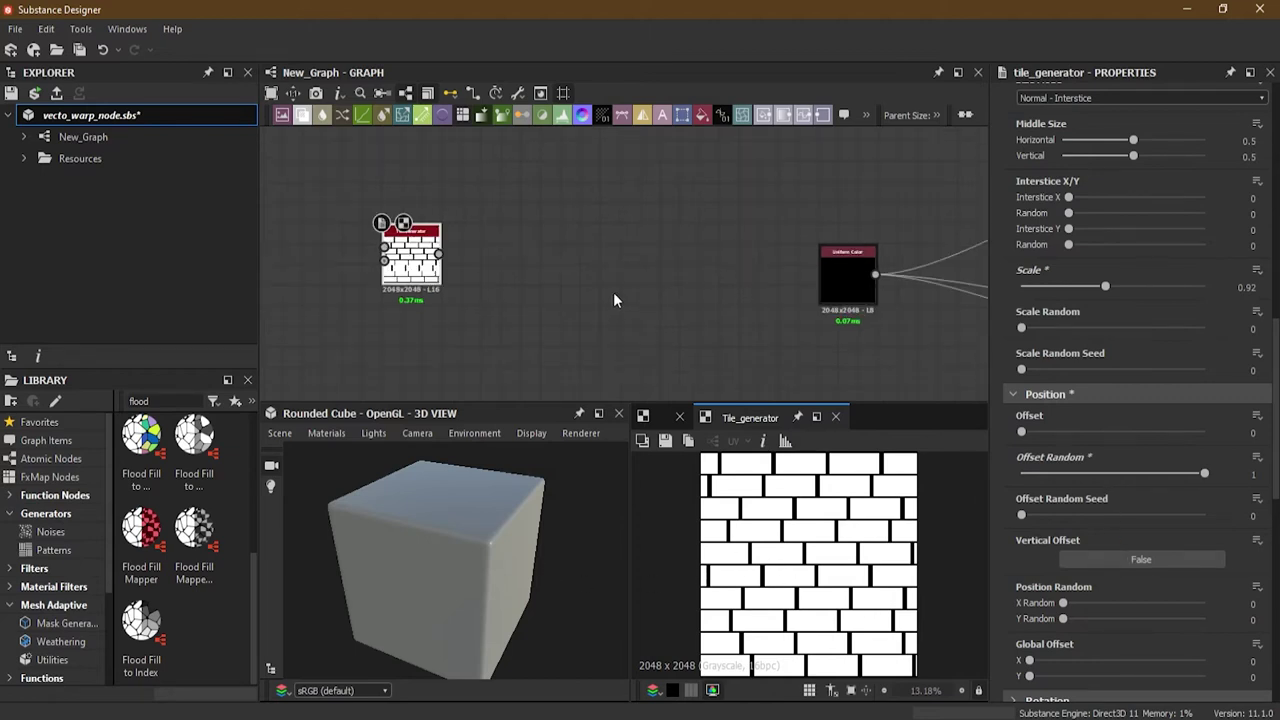
scroll(614, 300, "up", 1)
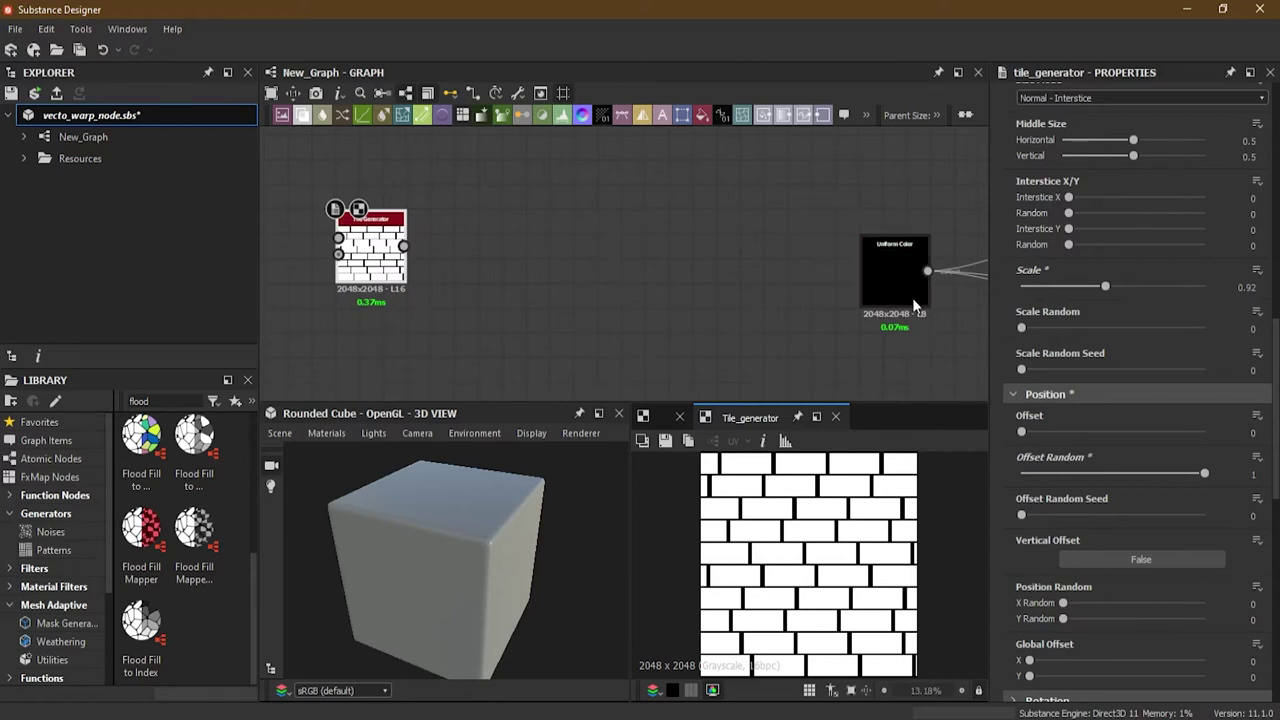
Step: Route the Tile Generator output into the material outputs and view the bricks on the cube
left_click_drag(927, 272, 404, 246, "shift")
scroll(478, 573, "up", 5)
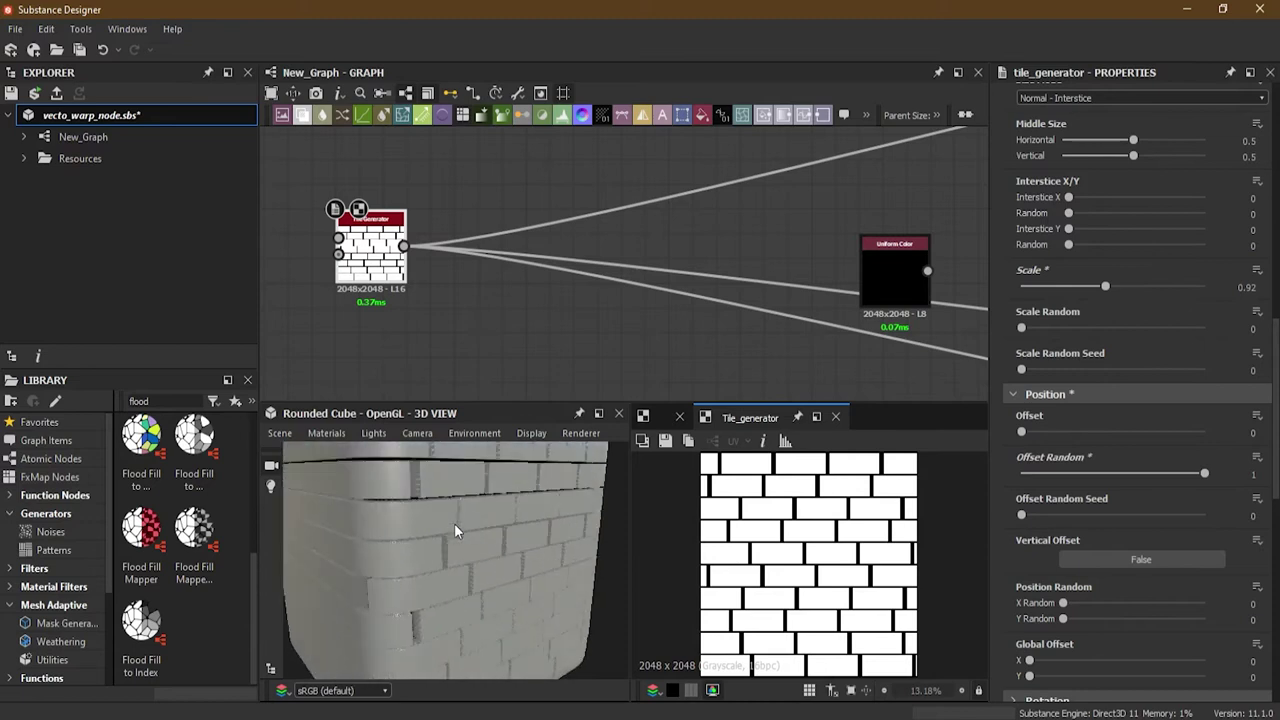
left_click_drag(435, 560, 479, 510)
middle_click_drag(480, 344, 509, 271)
scroll(506, 268, "up", 1)
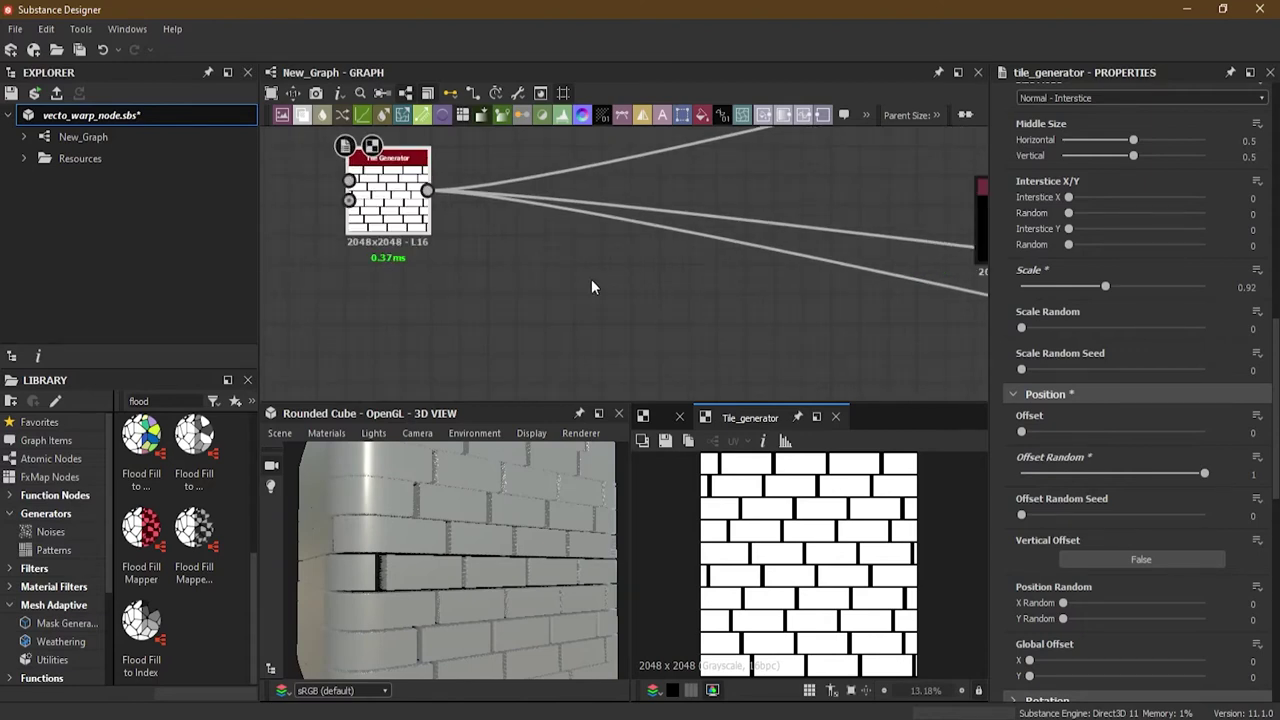
middle_click_drag(580, 278, 607, 328)
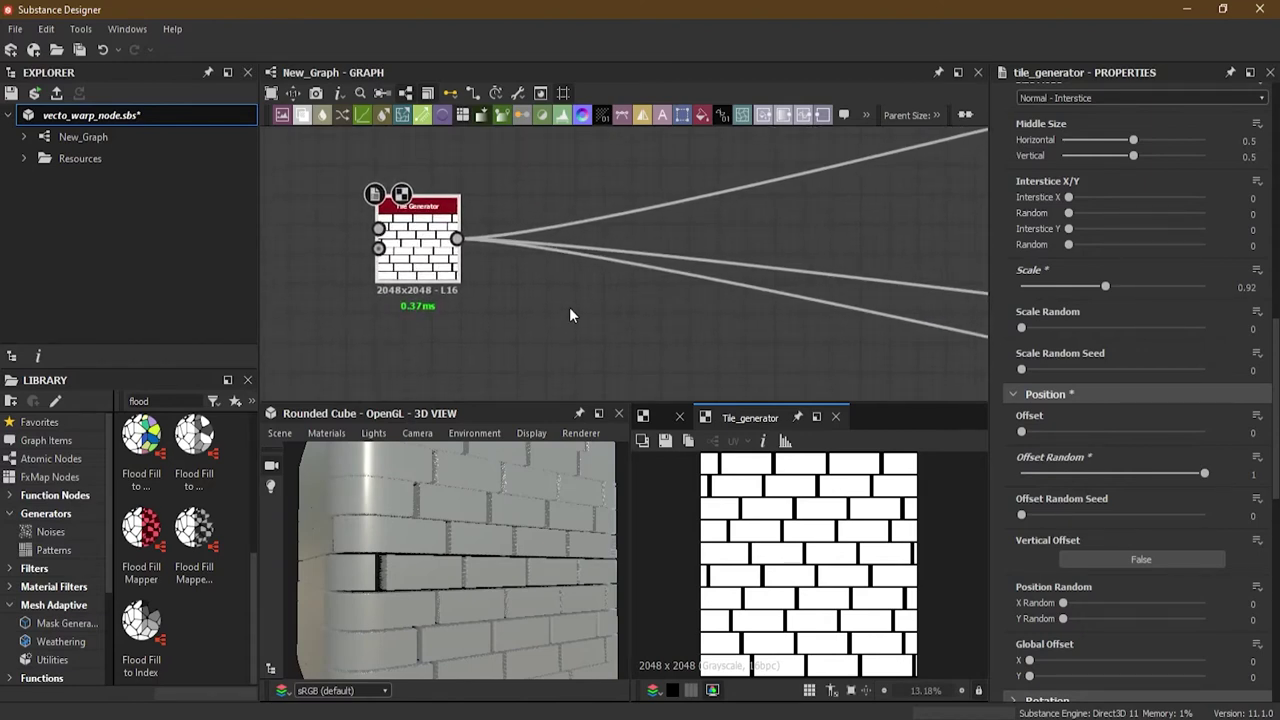
key("space")
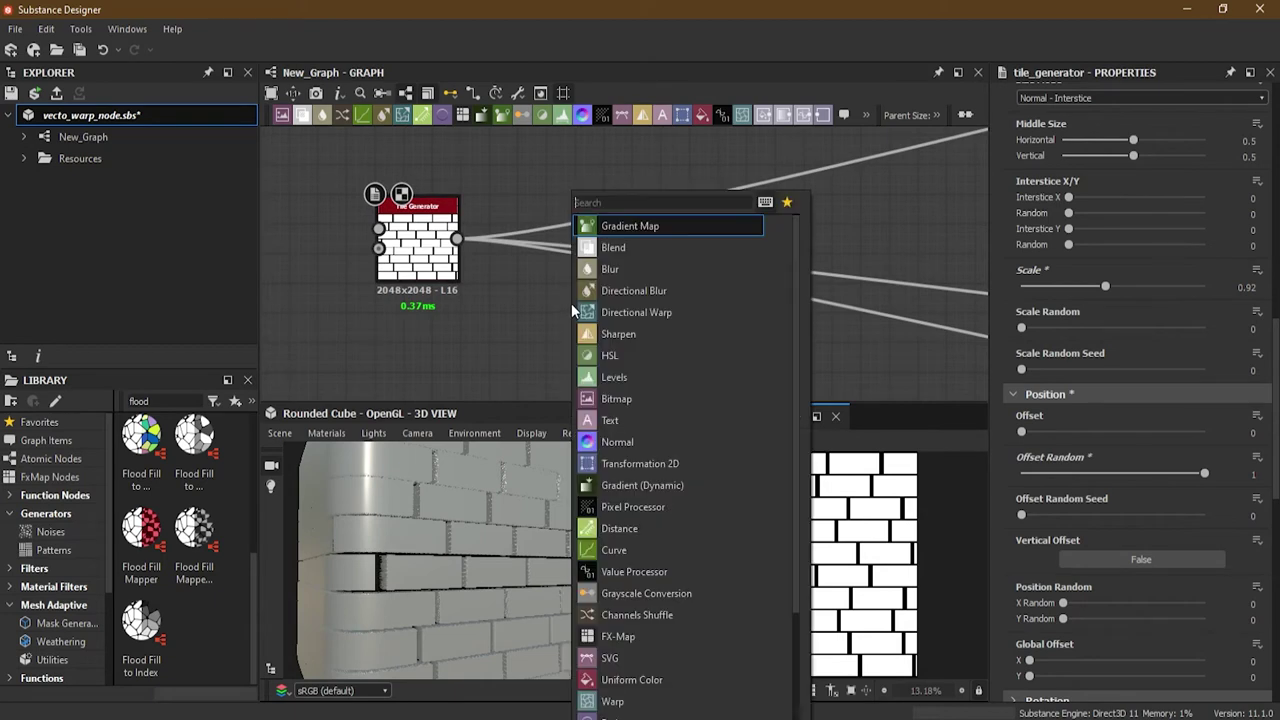
Step: Add a Cells 1 node above the Tile Generator and set its Scale to 5
type("cell")
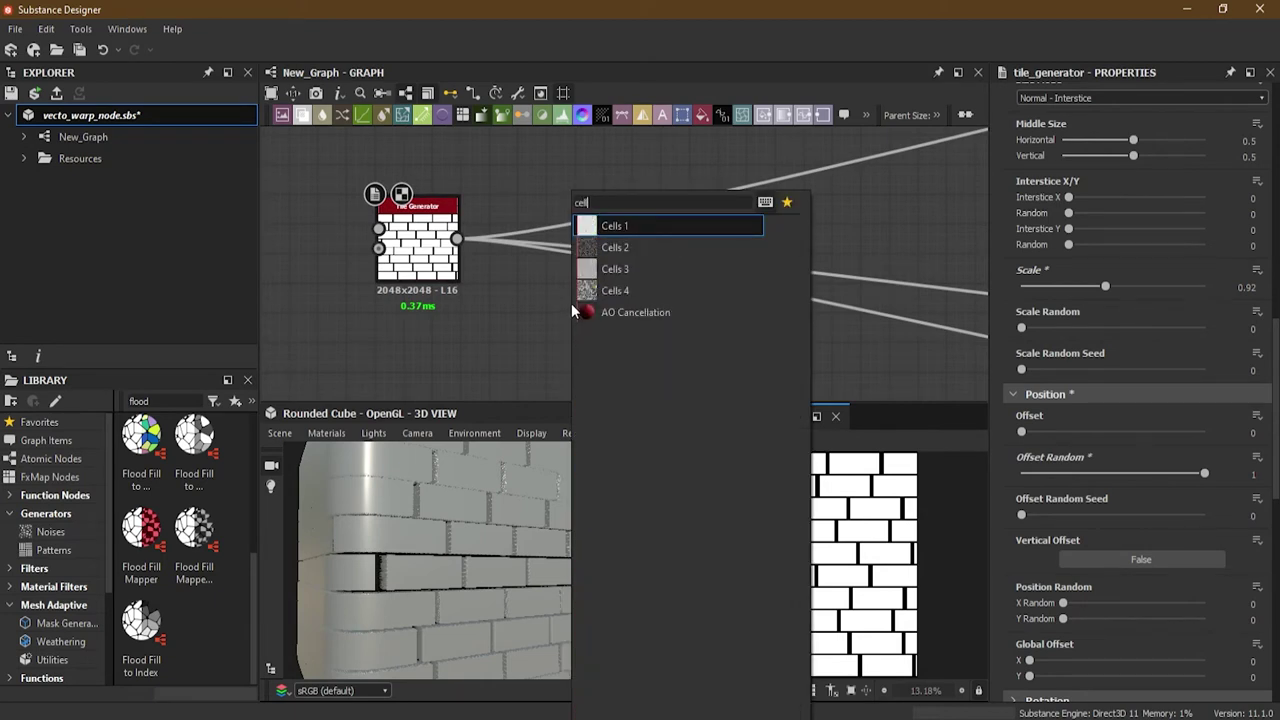
key("Return")
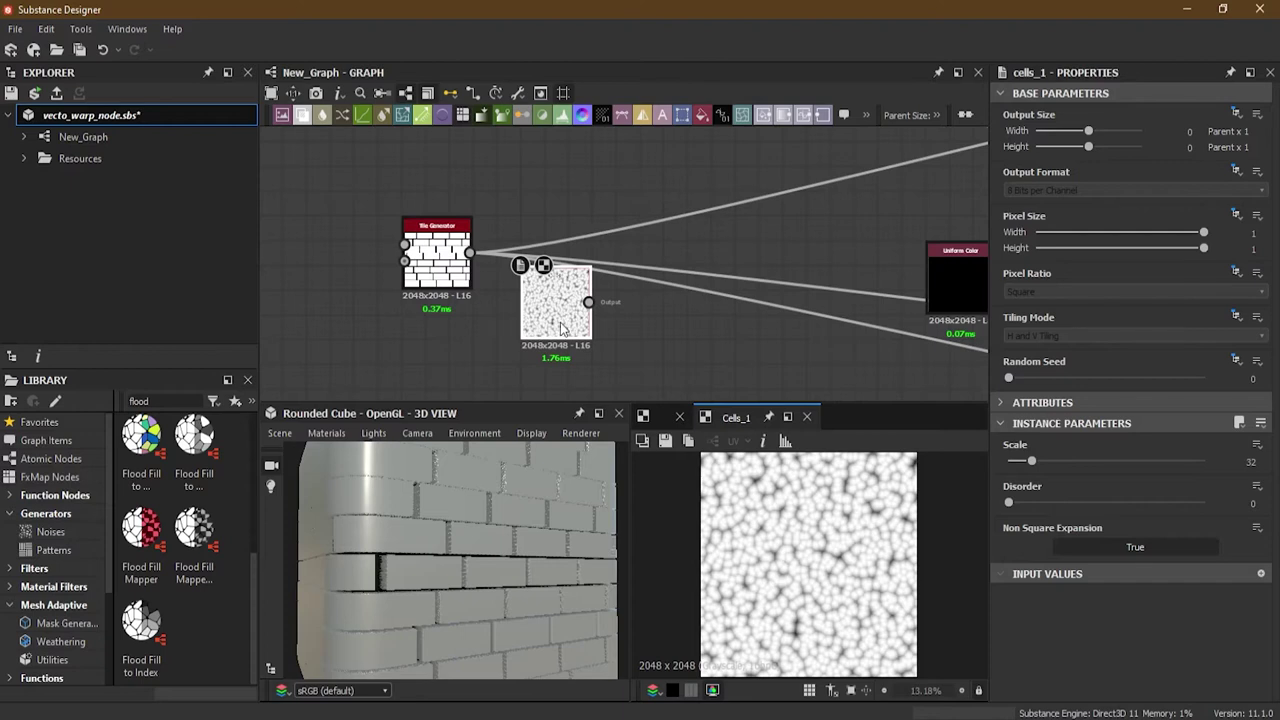
left_click_drag(560, 328, 456, 190)
scroll(460, 265, "up", 4)
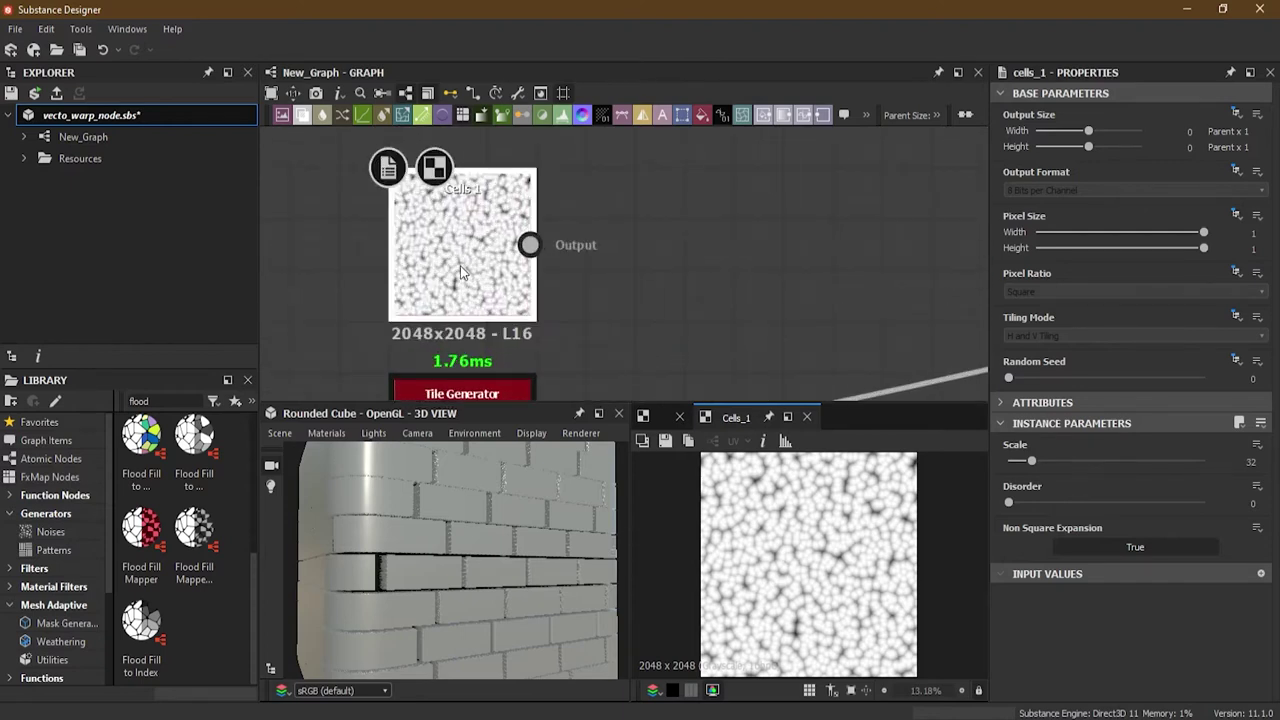
scroll(460, 265, "up", 1)
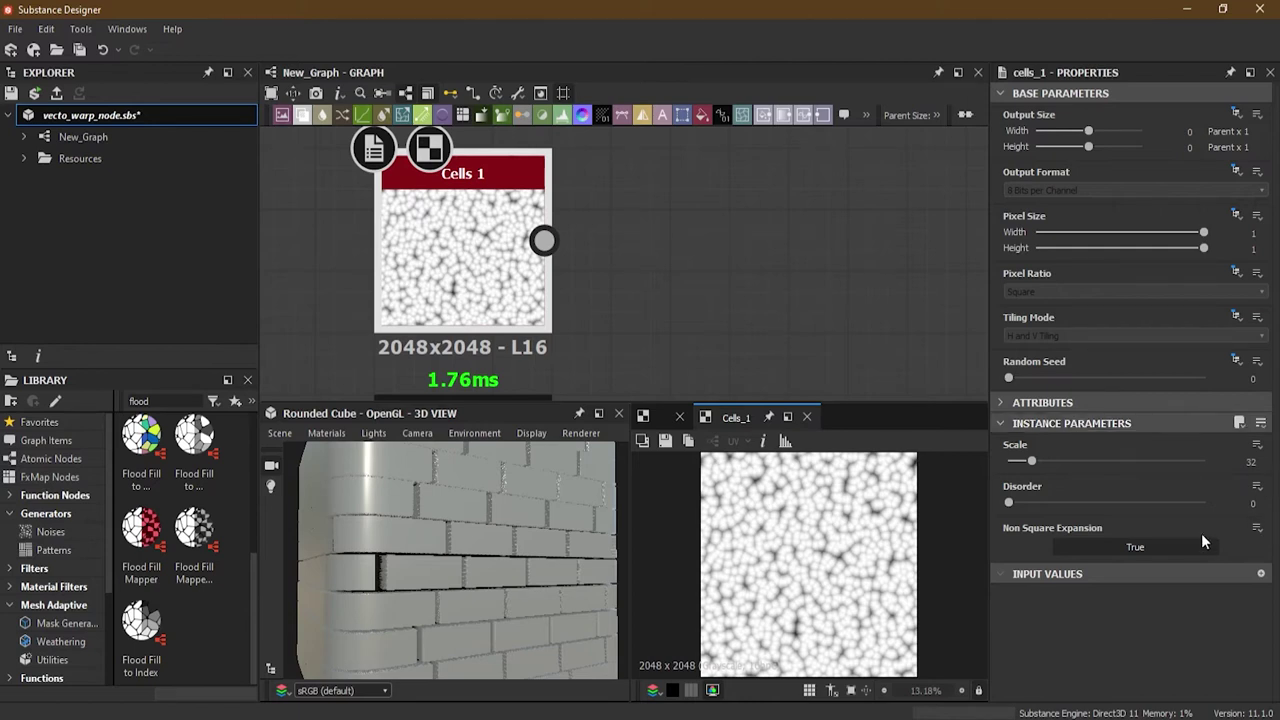
double_click(1251, 461)
type("5")
key("Return")
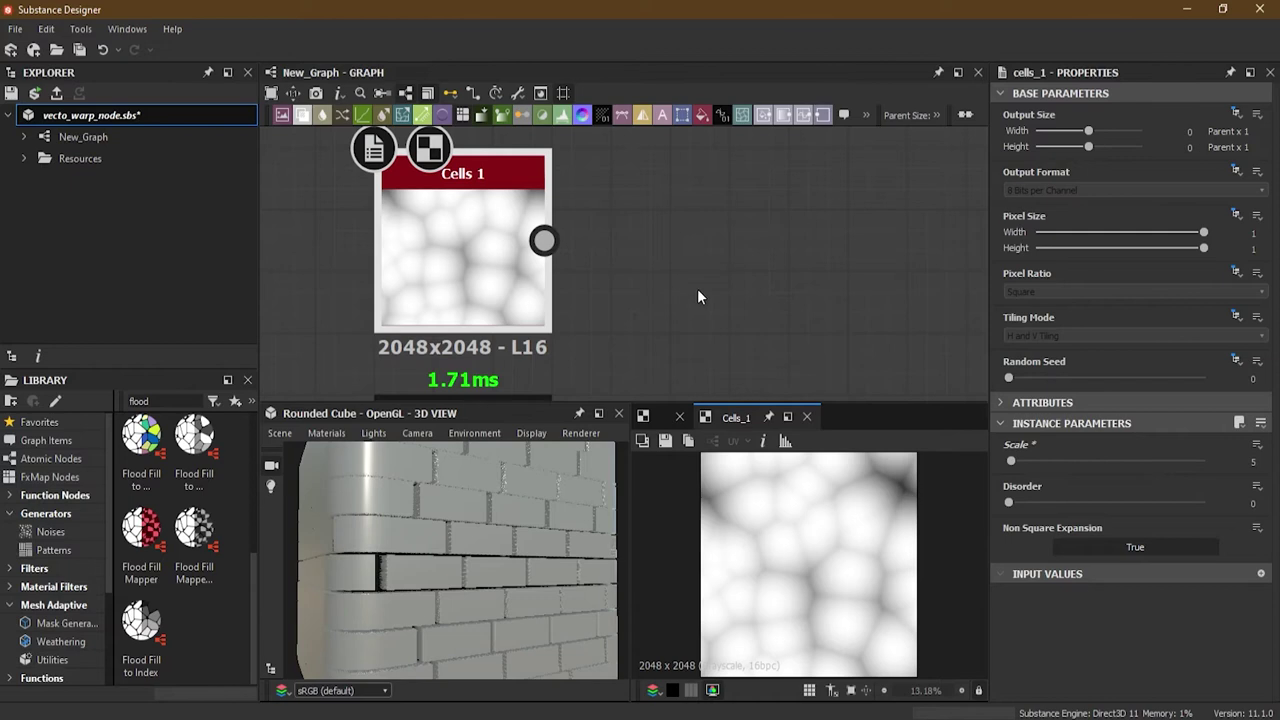
Step: Feed Cells 1 into a new Edge Detect node to get crack outlines
middle_click_drag(660, 288, 593, 212)
scroll(593, 205, "down", 2)
scroll(594, 207, "up", 1)
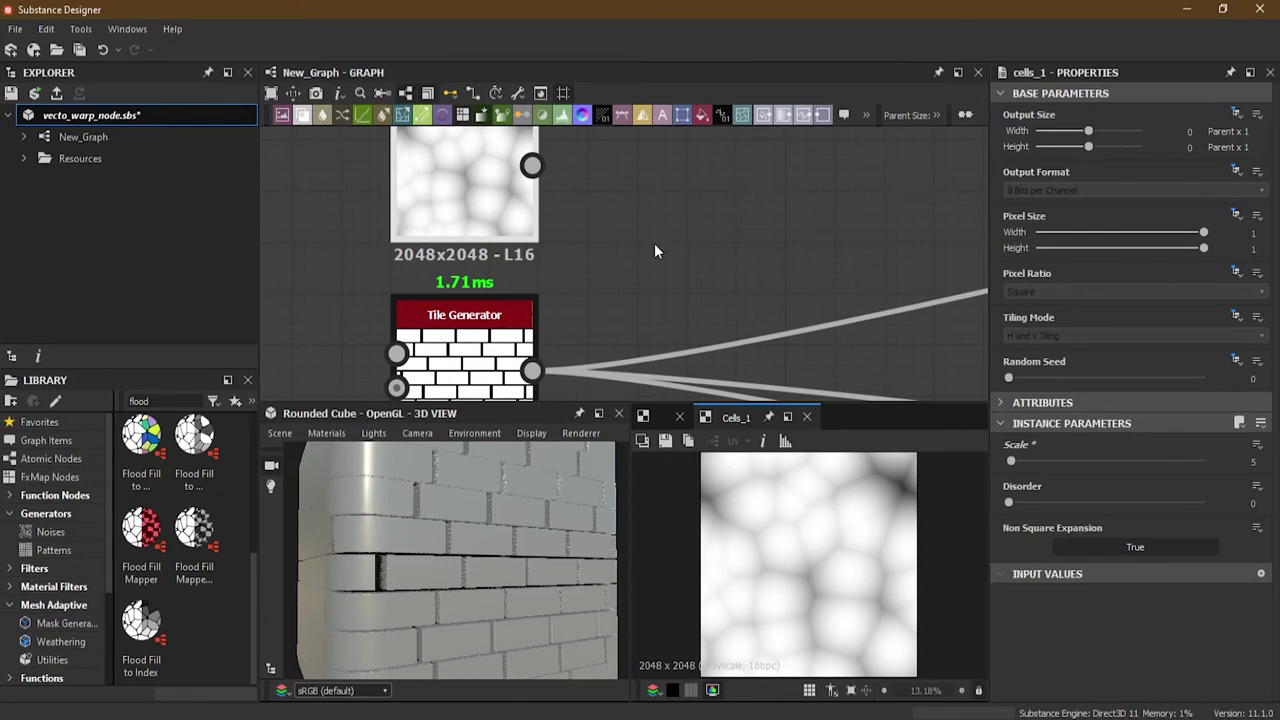
middle_click_drag(621, 223, 623, 243)
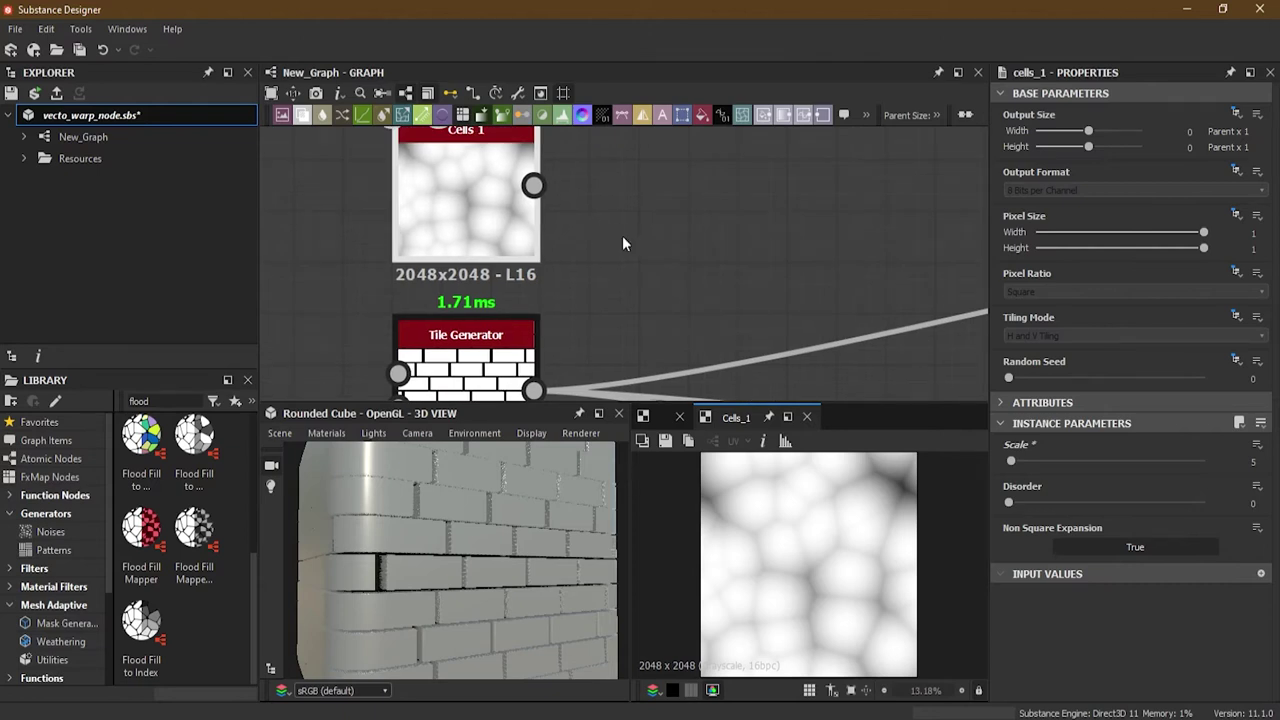
scroll(437, 184, "up", 3)
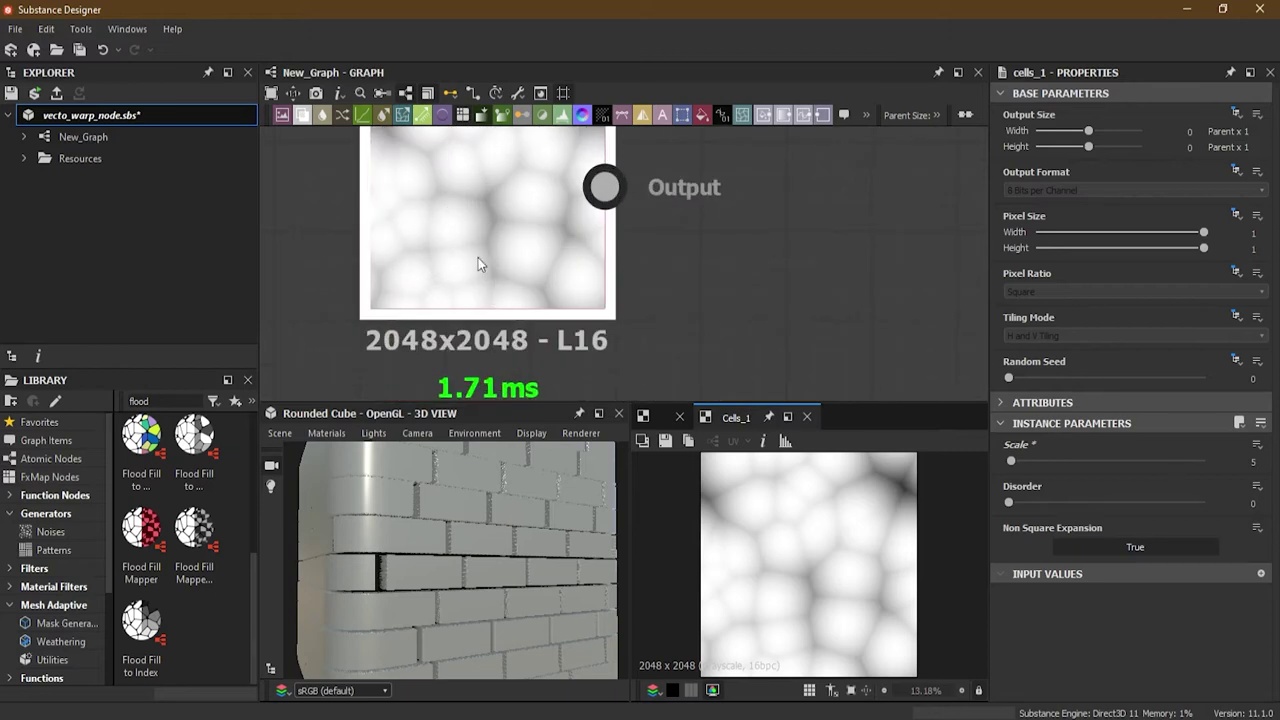
scroll(595, 270, "down", 3)
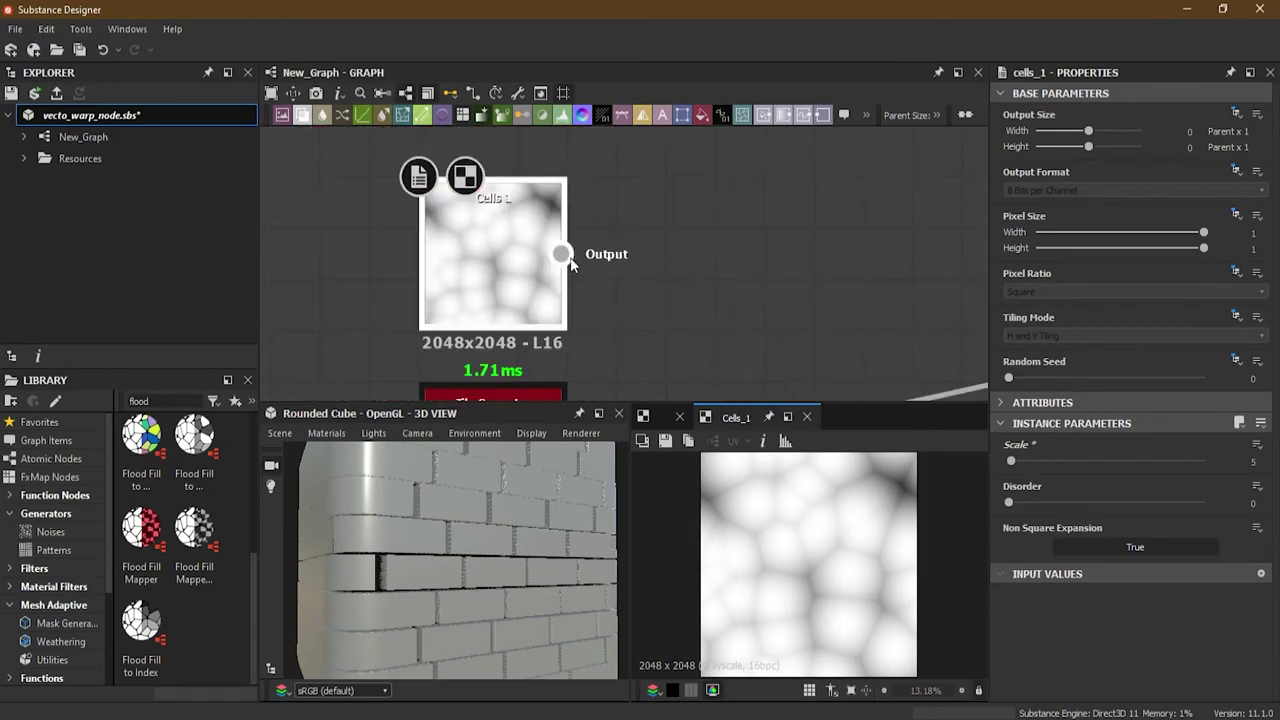
scroll(577, 260, "up", 1)
left_click_drag(532, 255, 670, 247)
type("edg")
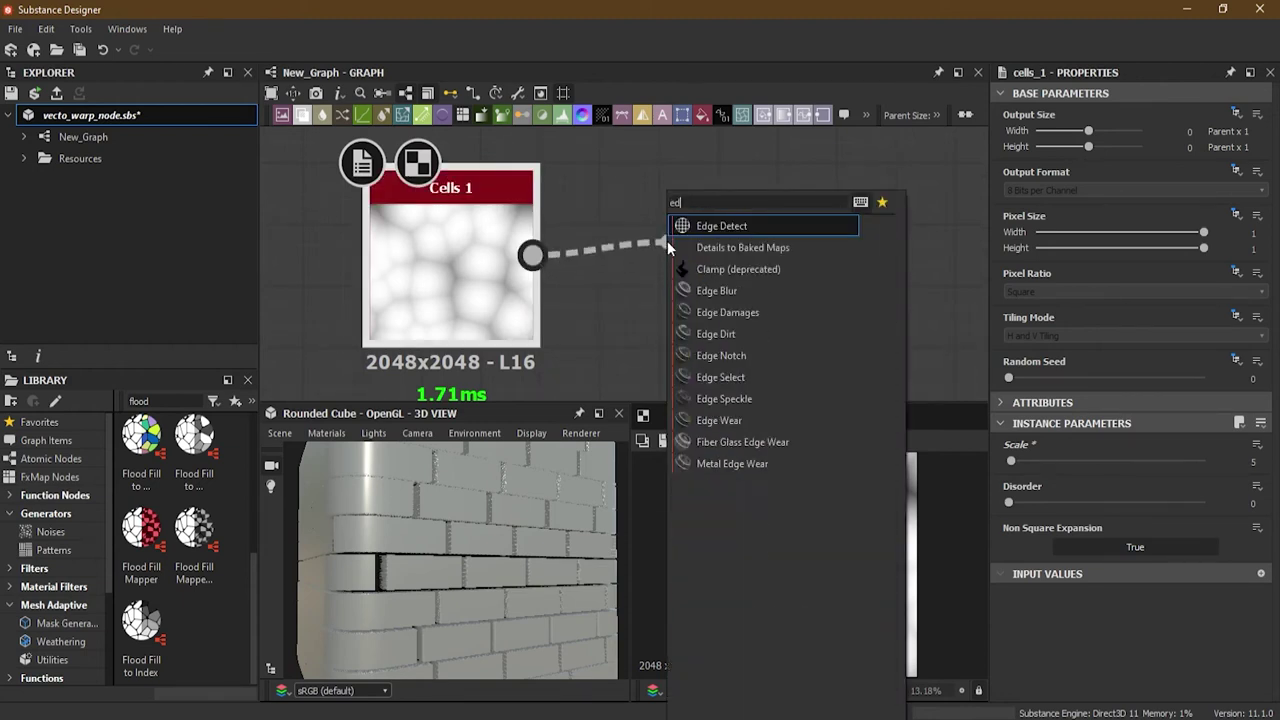
left_click(726, 229)
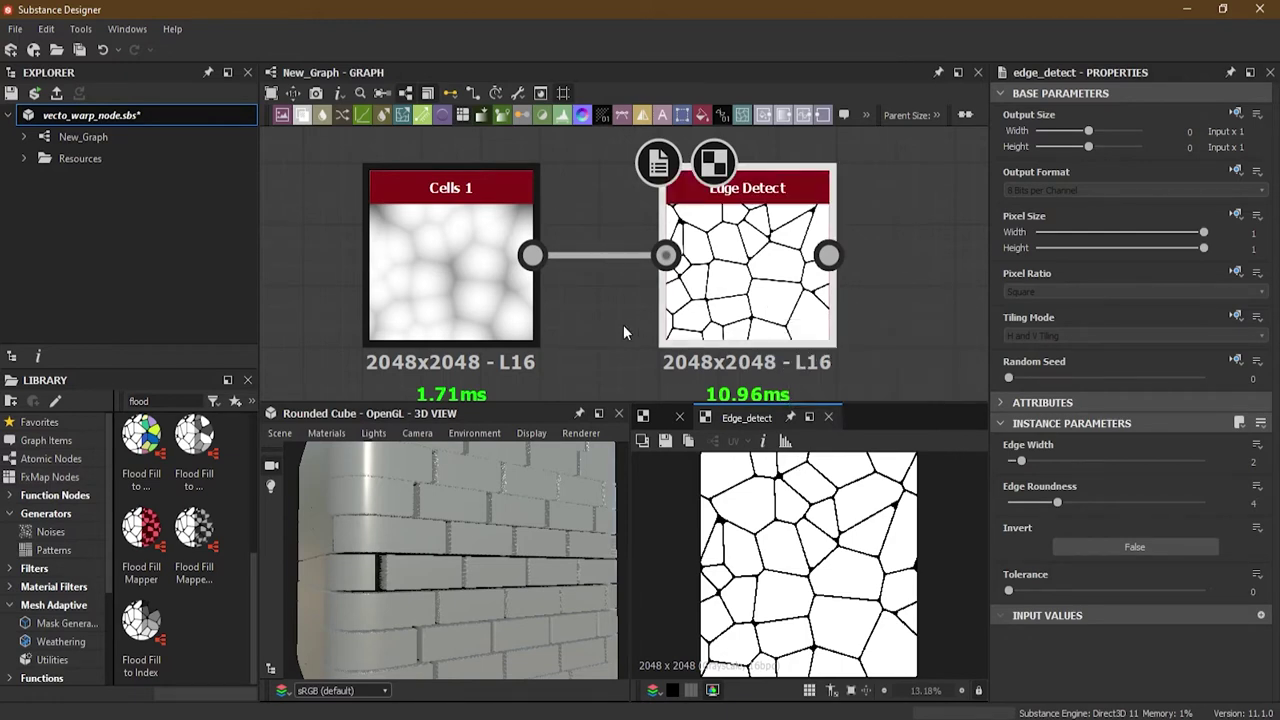
scroll(567, 304, "down", 2)
scroll(476, 250, "down", 2)
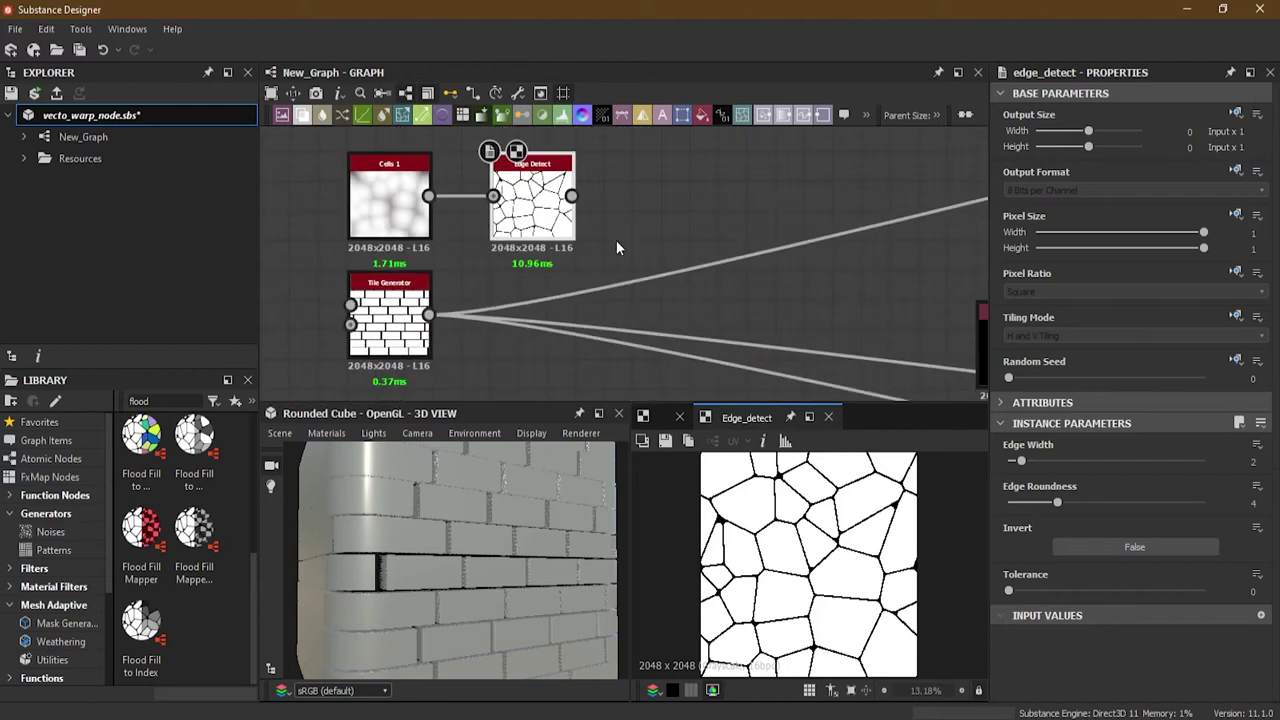
Step: Add a Blend node with Edge Detect as Foreground, bricks as Background, feeding the outputs
key("space")
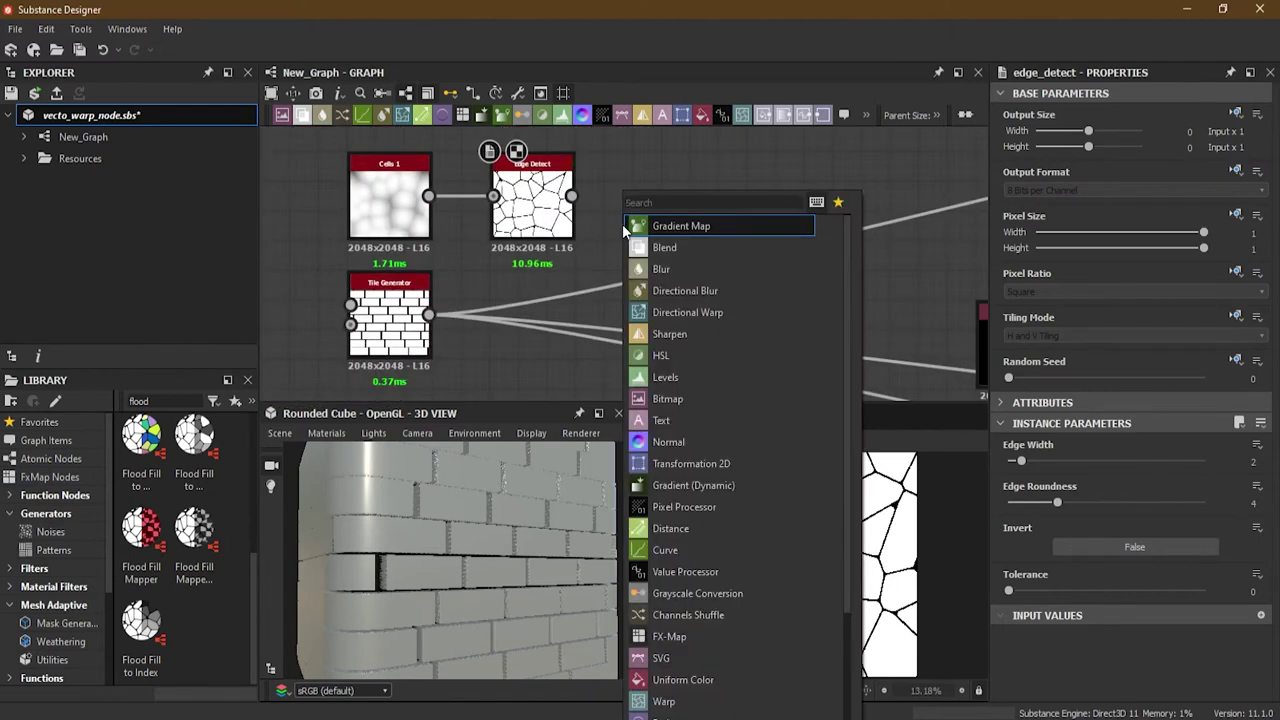
left_click(666, 247)
left_click_drag(669, 244, 695, 291)
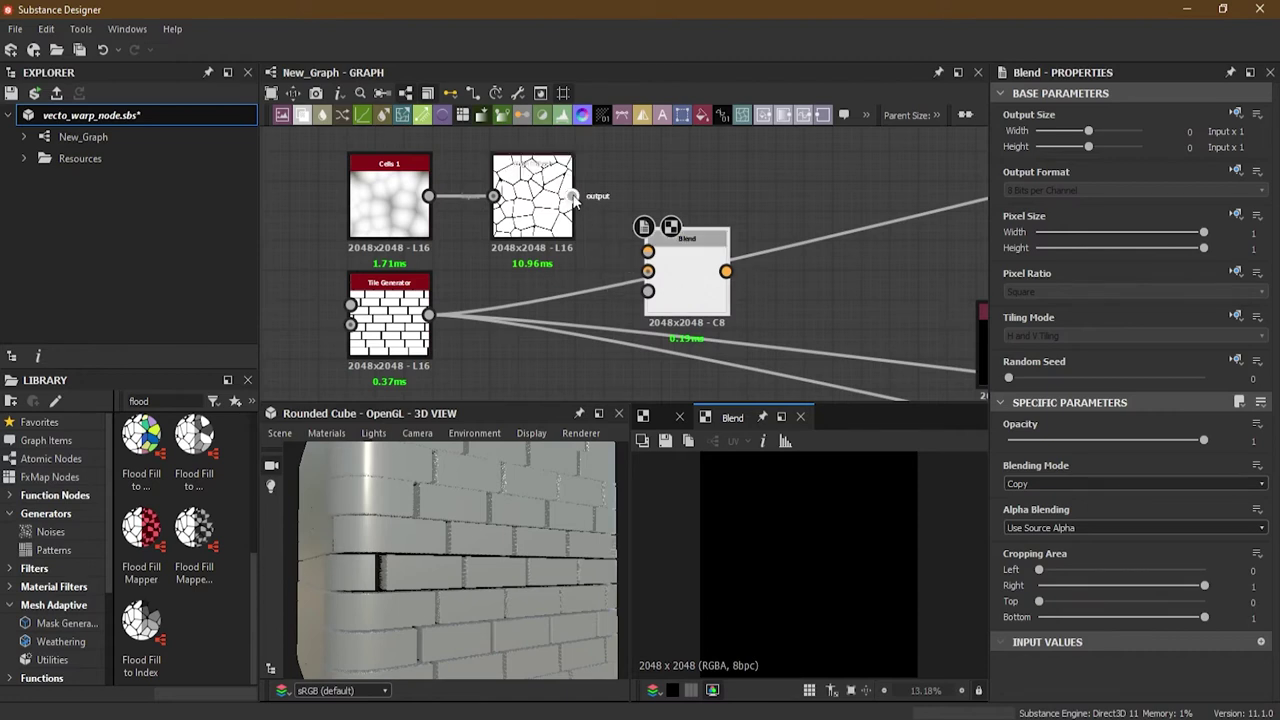
scroll(575, 200, "up", 3)
left_click_drag(568, 191, 700, 288)
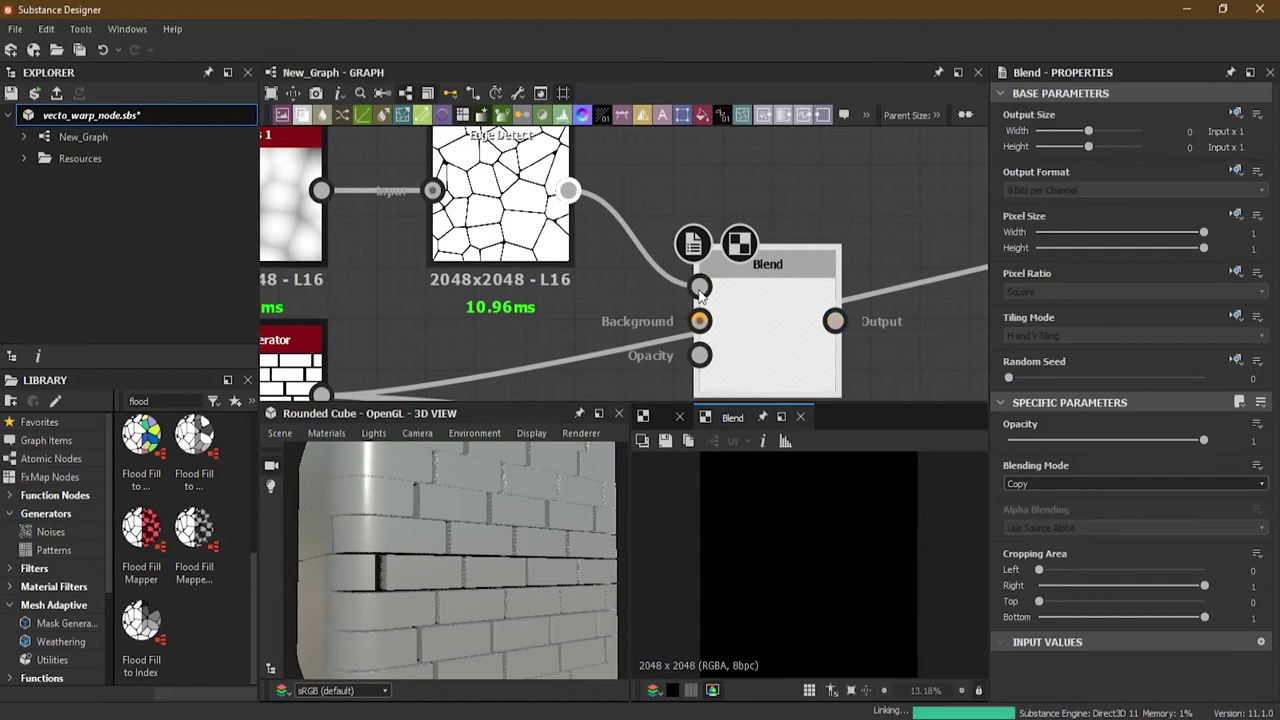
scroll(579, 309, "down", 3)
left_click_drag(430, 358, 648, 316)
scroll(712, 349, "up", 1)
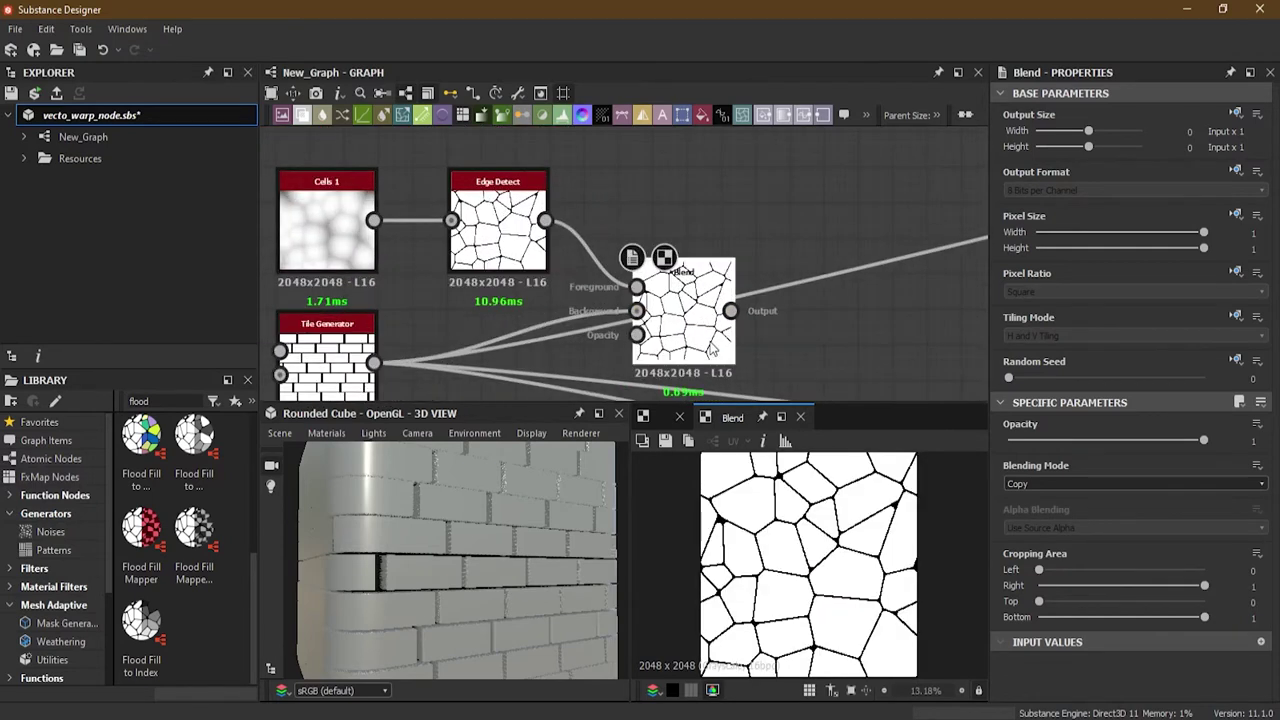
left_click_drag(378, 366, 731, 311, "shift")
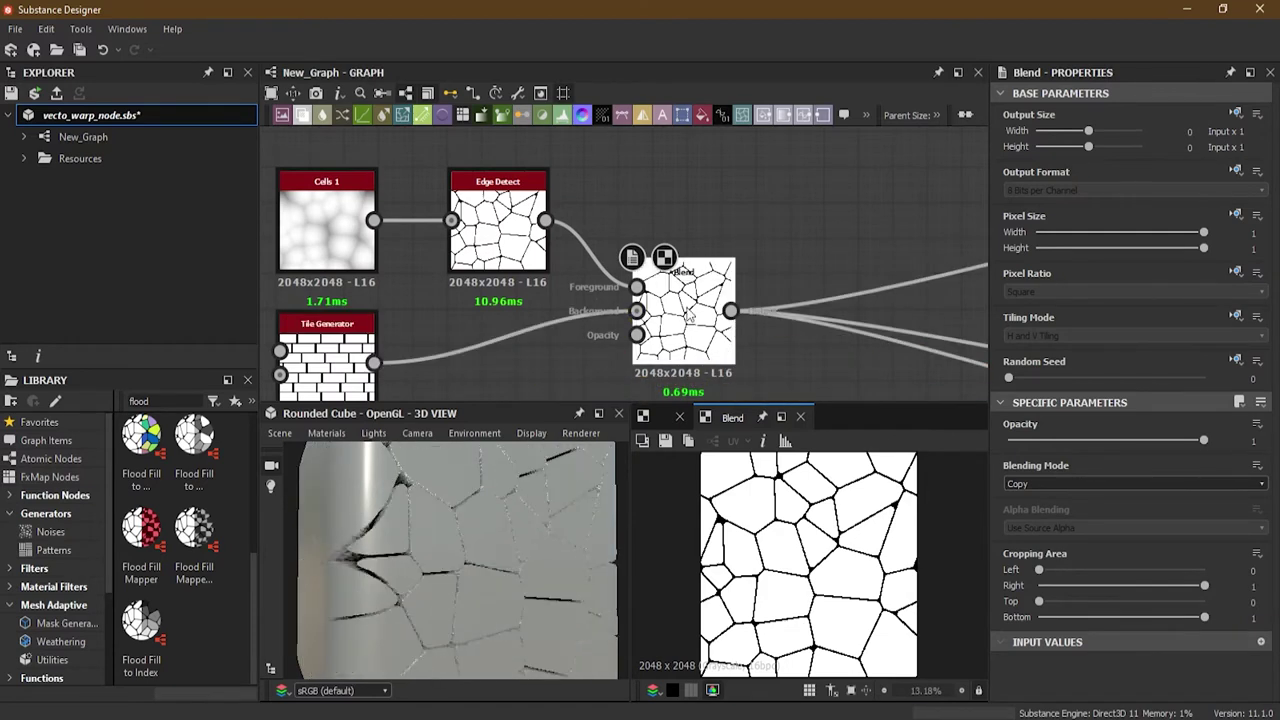
Step: Set the Blending Mode to Multiply and inspect the cracked bricks on the cube
left_click_drag(509, 463, 465, 520)
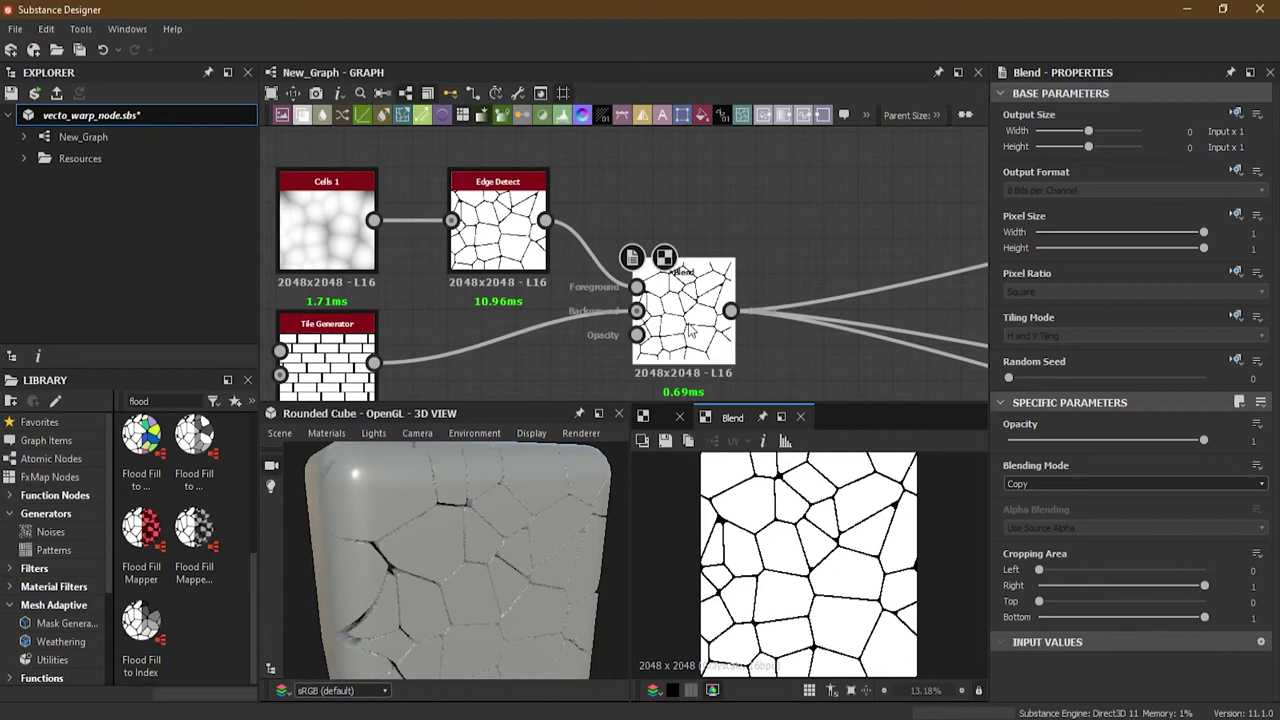
left_click(1054, 484)
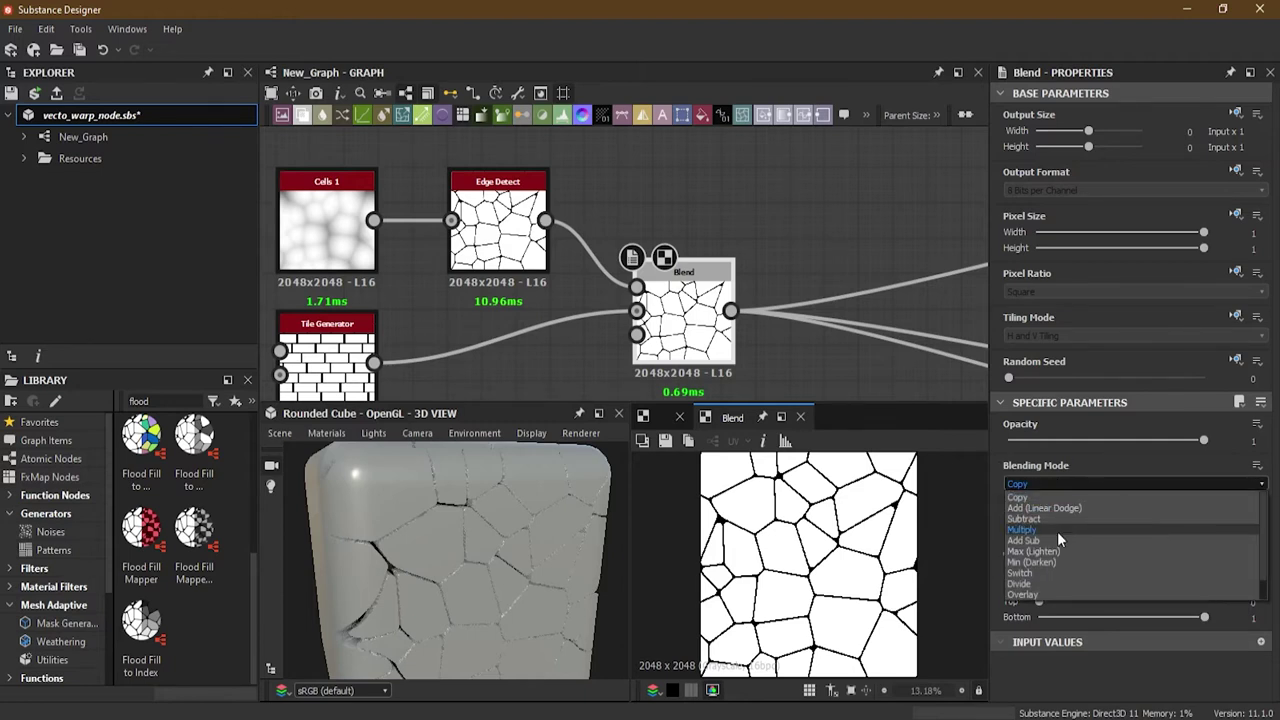
left_click(1057, 528)
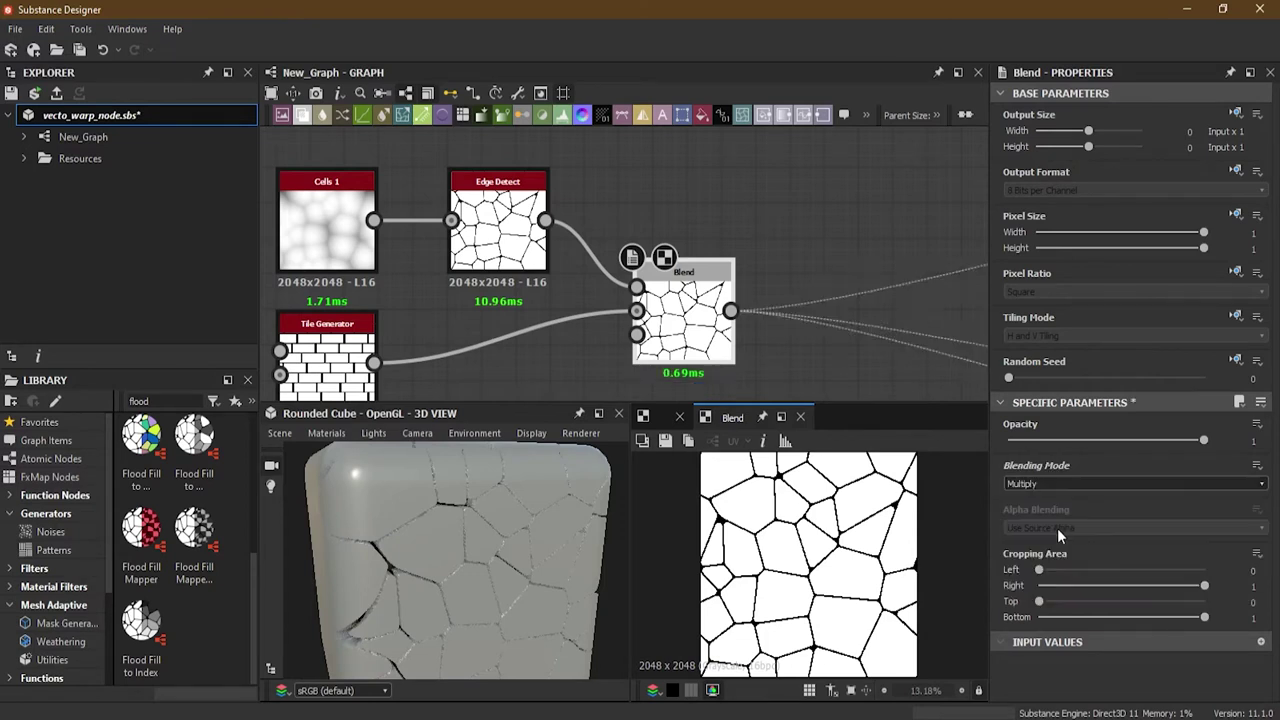
scroll(496, 528, "up", 6)
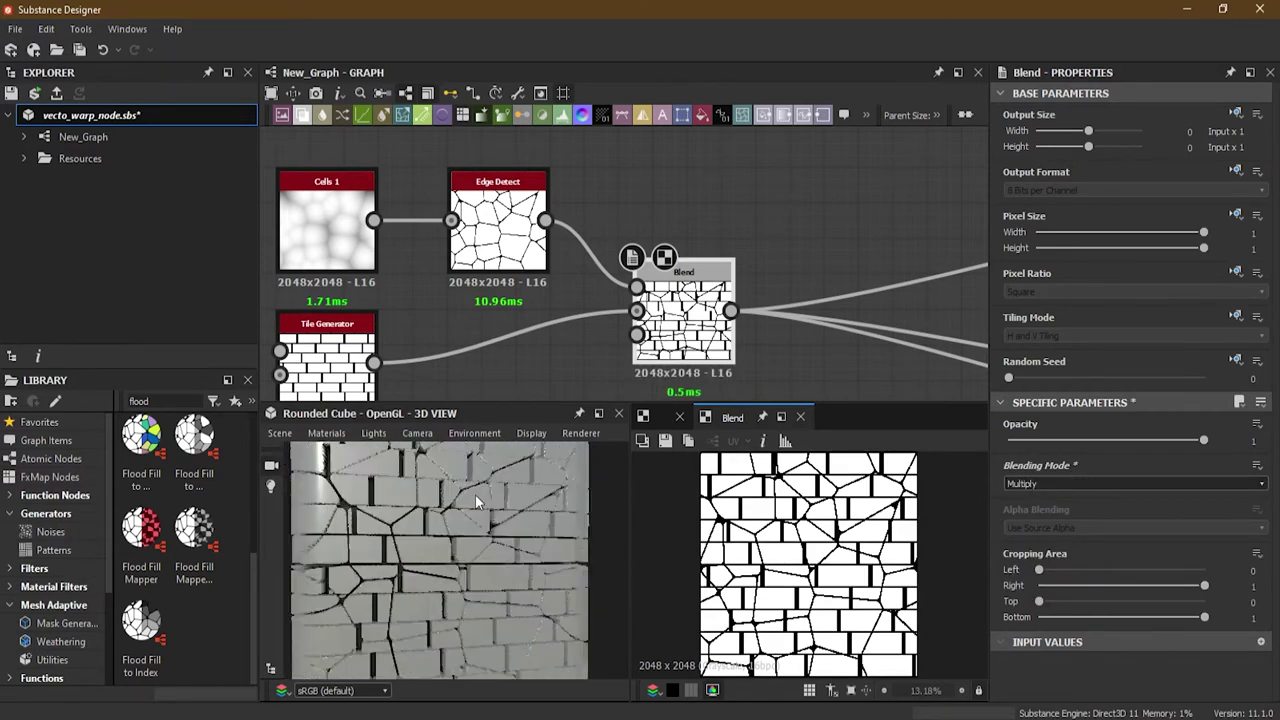
left_click_drag(458, 510, 524, 551)
scroll(512, 541, "down", 5)
scroll(524, 546, "up", 4)
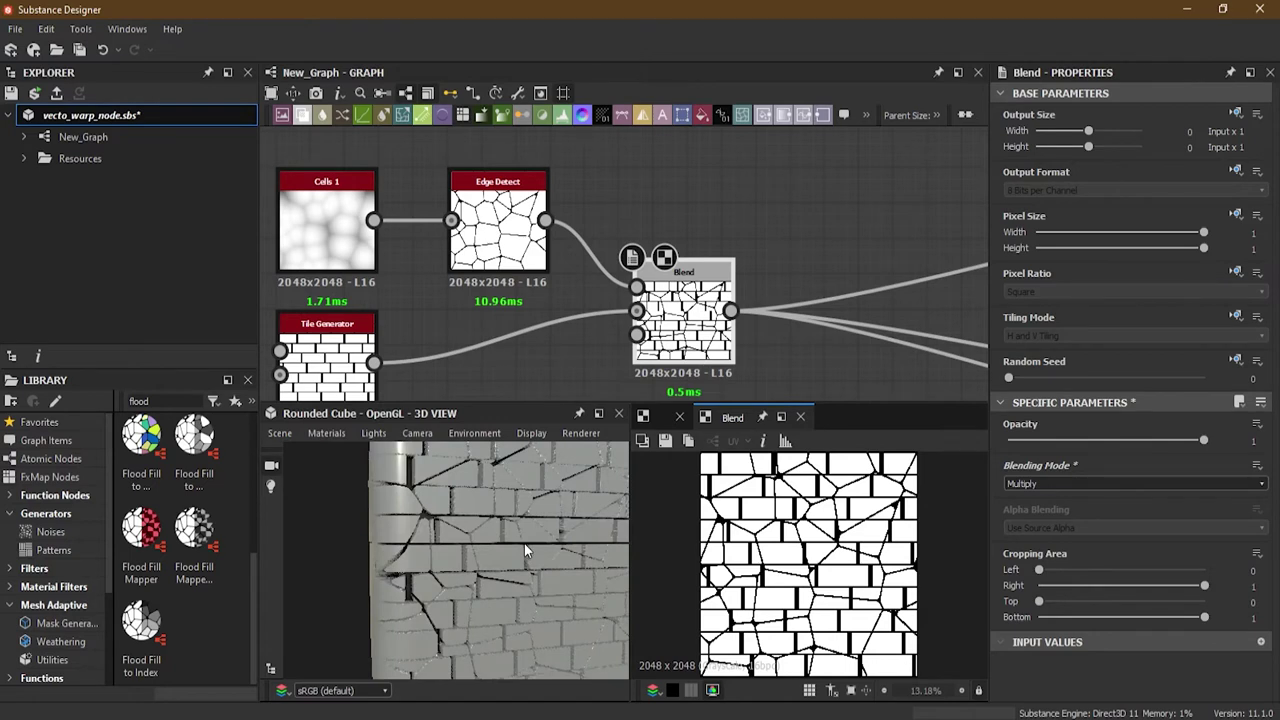
left_click_drag(524, 543, 515, 514)
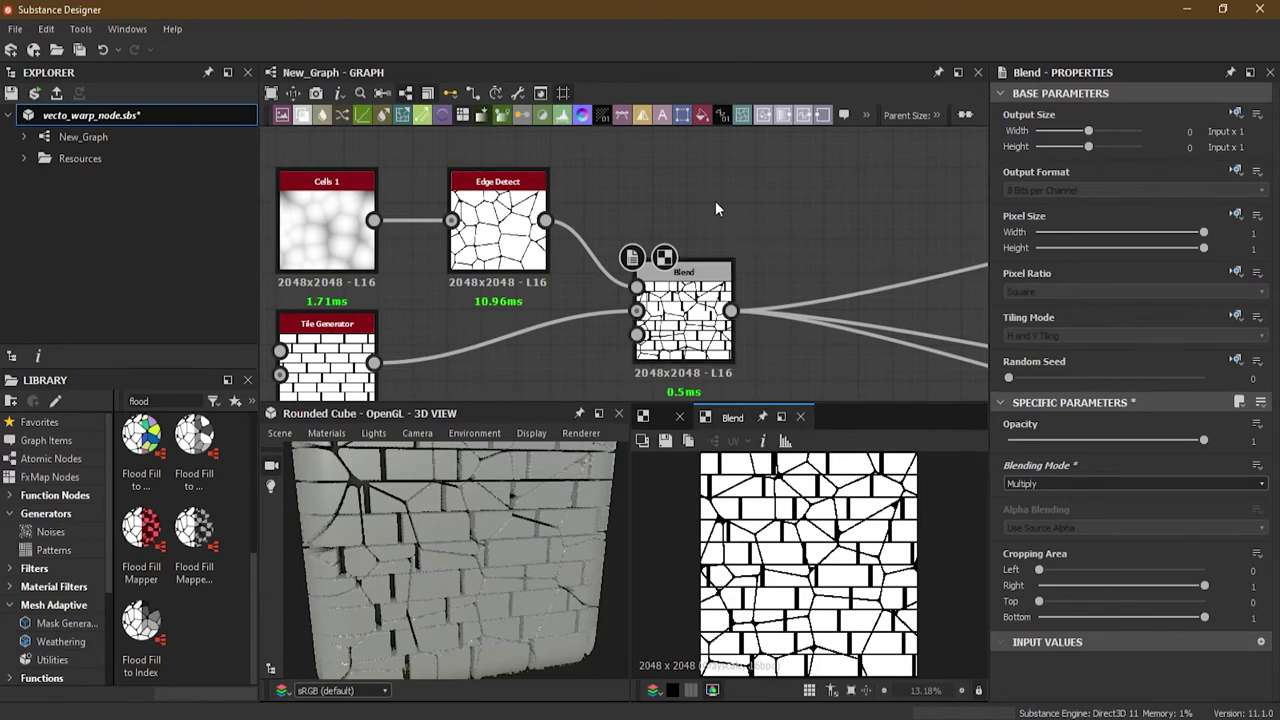
key("space")
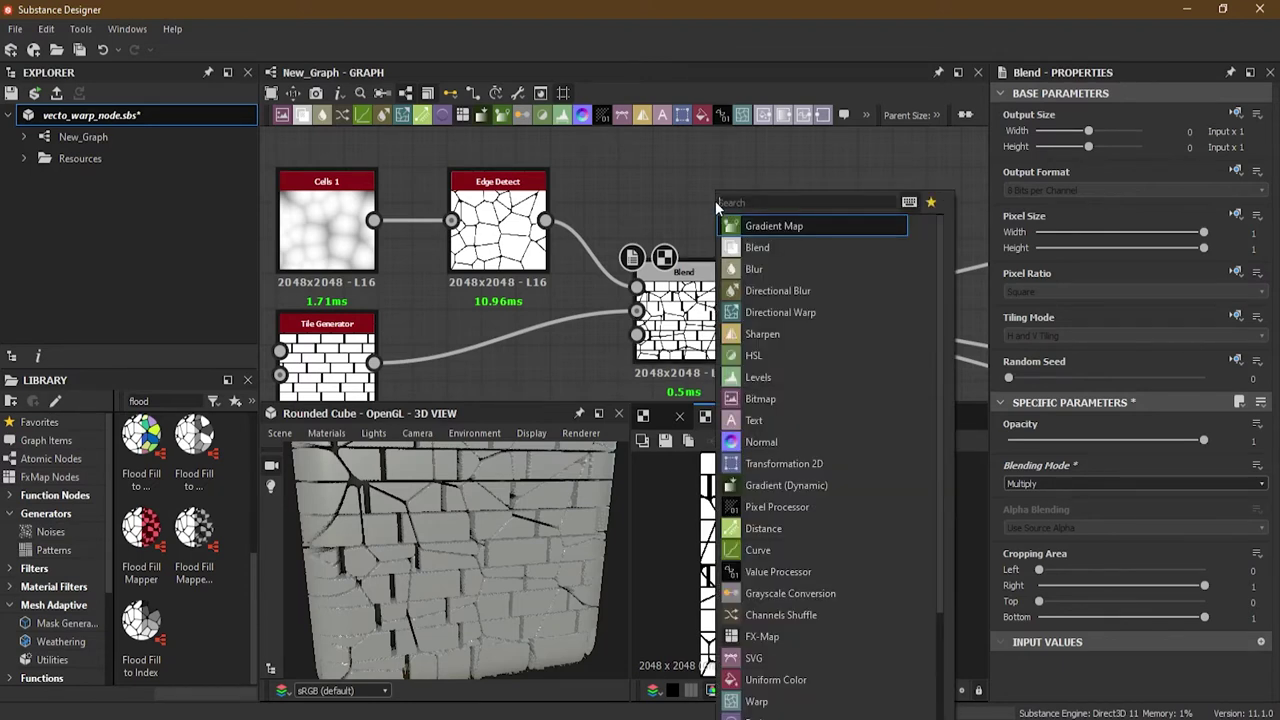
Step: Add a Vector Morph Grayscale node near the node chain
type("vec")
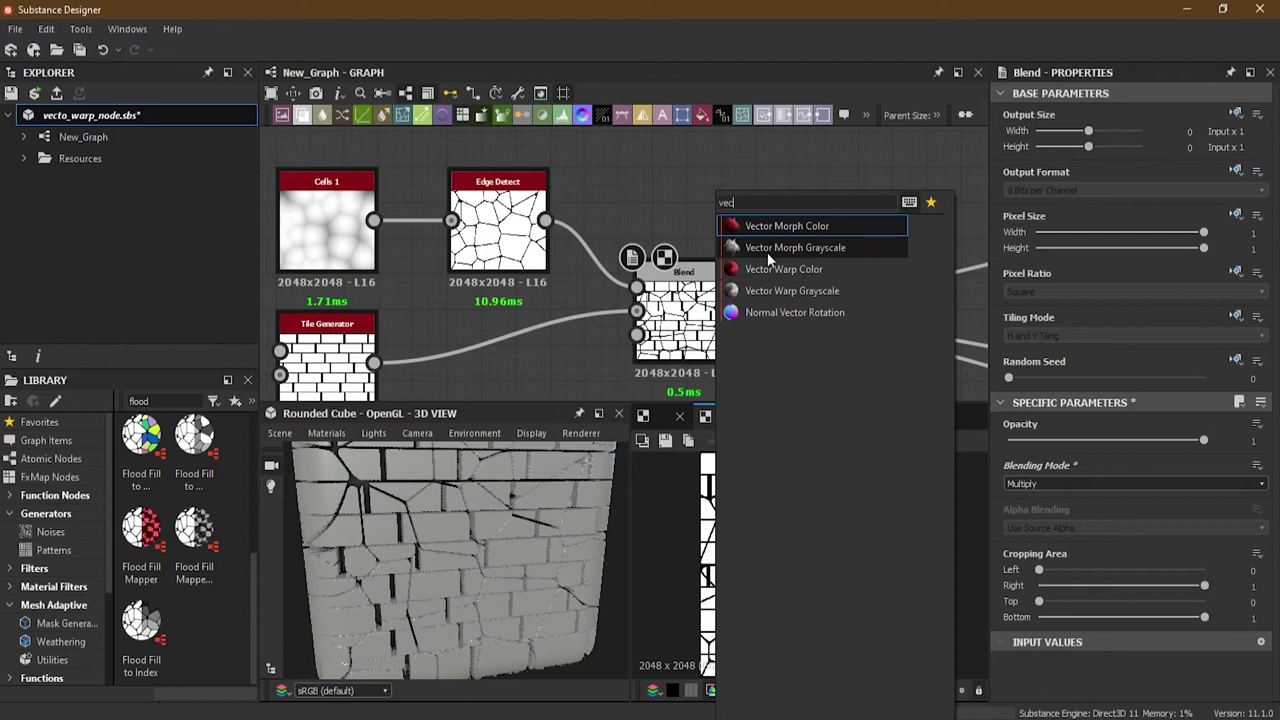
left_click(824, 247)
left_click_drag(720, 203, 688, 206)
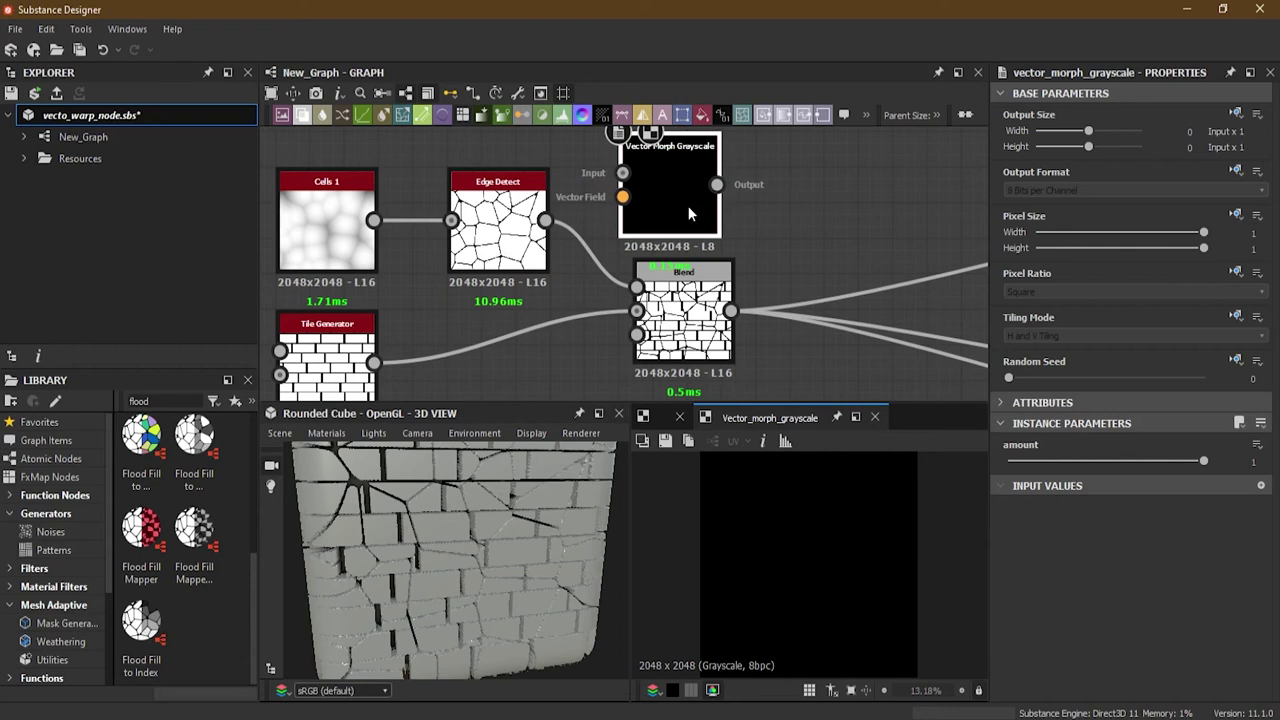
scroll(660, 215, "up", 2)
middle_click_drag(772, 227, 812, 275)
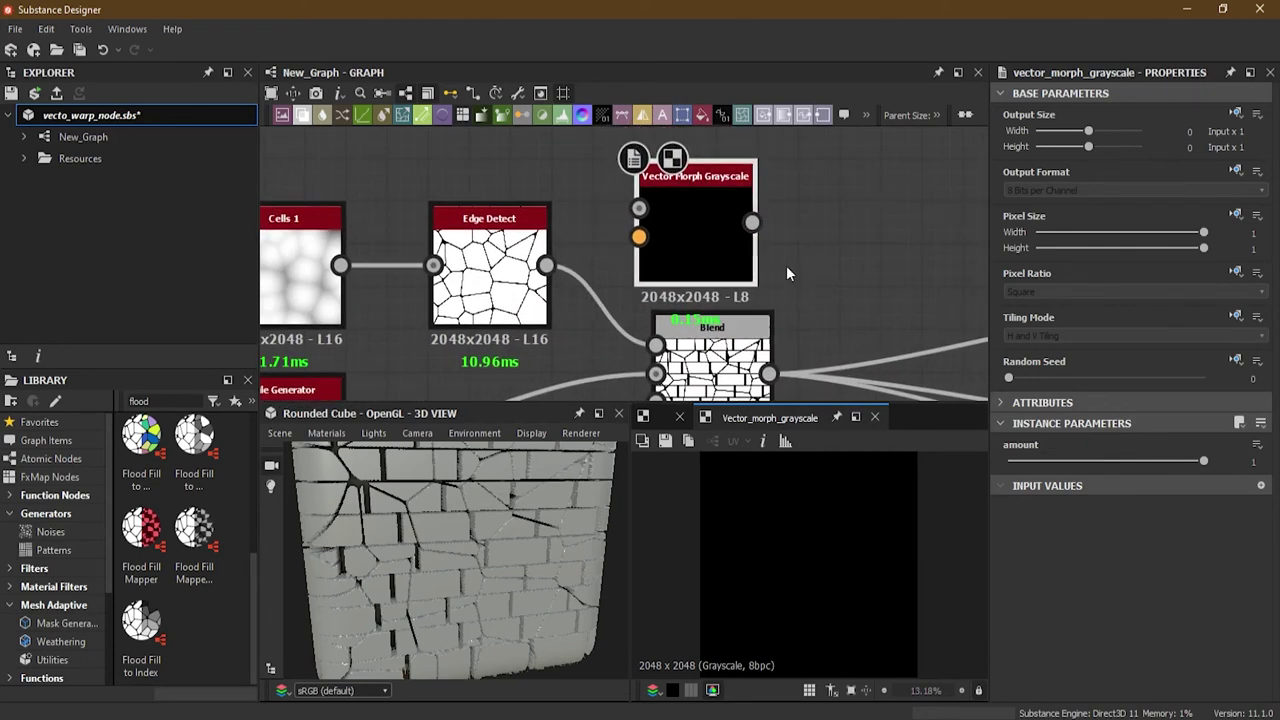
scroll(786, 265, "up", 1)
scroll(810, 268, "down", 3)
middle_click_drag(828, 278, 812, 277)
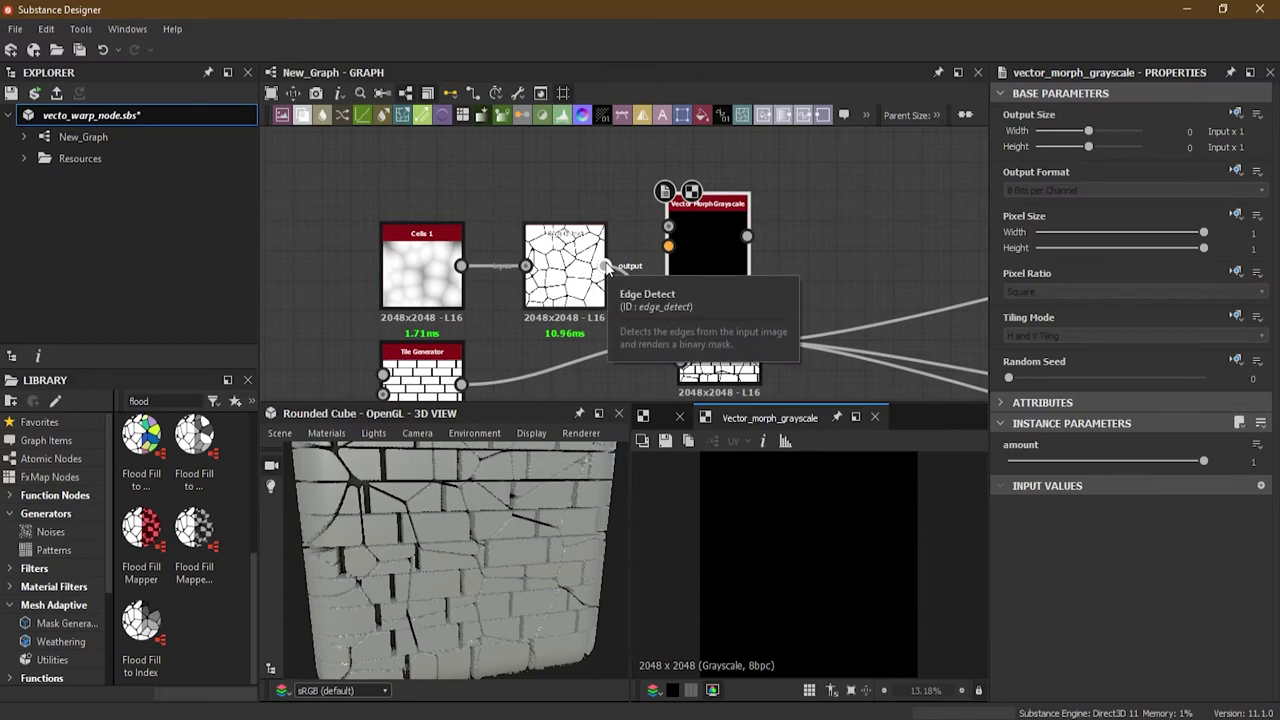
Step: Connect Edge Detect's output to Vector Morph Grayscale's Input and move the Blend node aside
left_click_drag(606, 266, 635, 265)
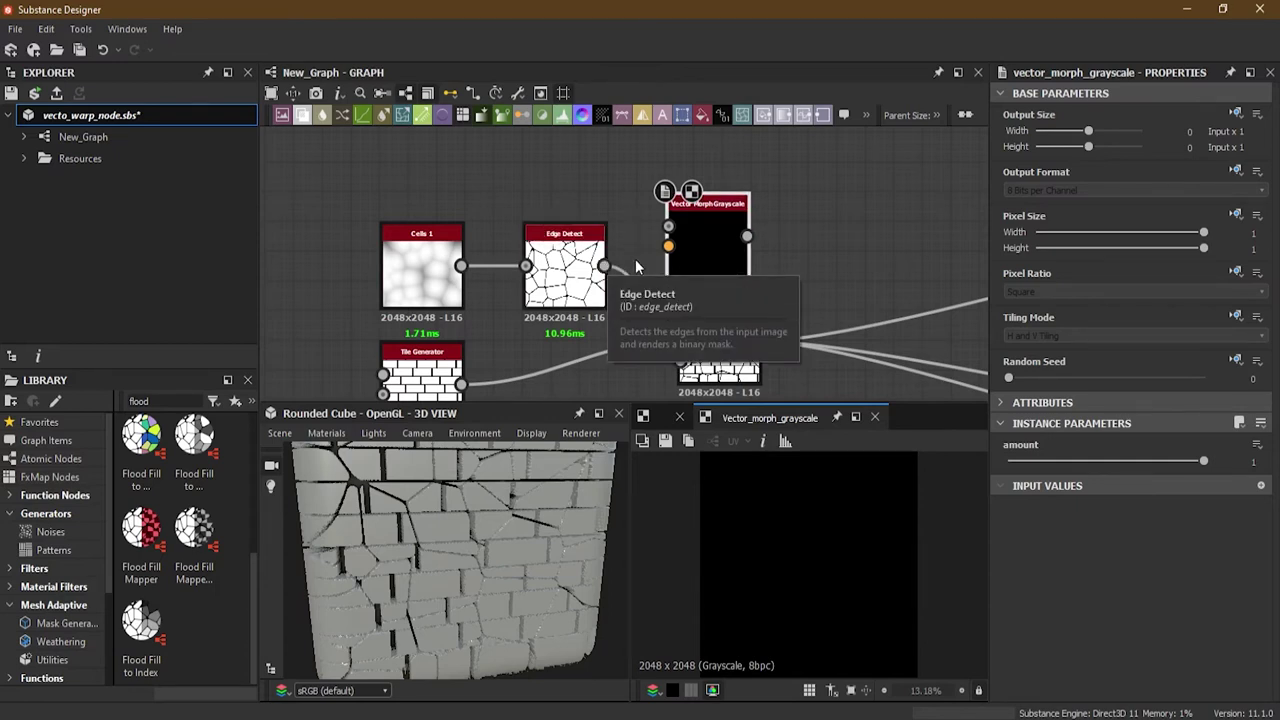
scroll(624, 254, "up", 2)
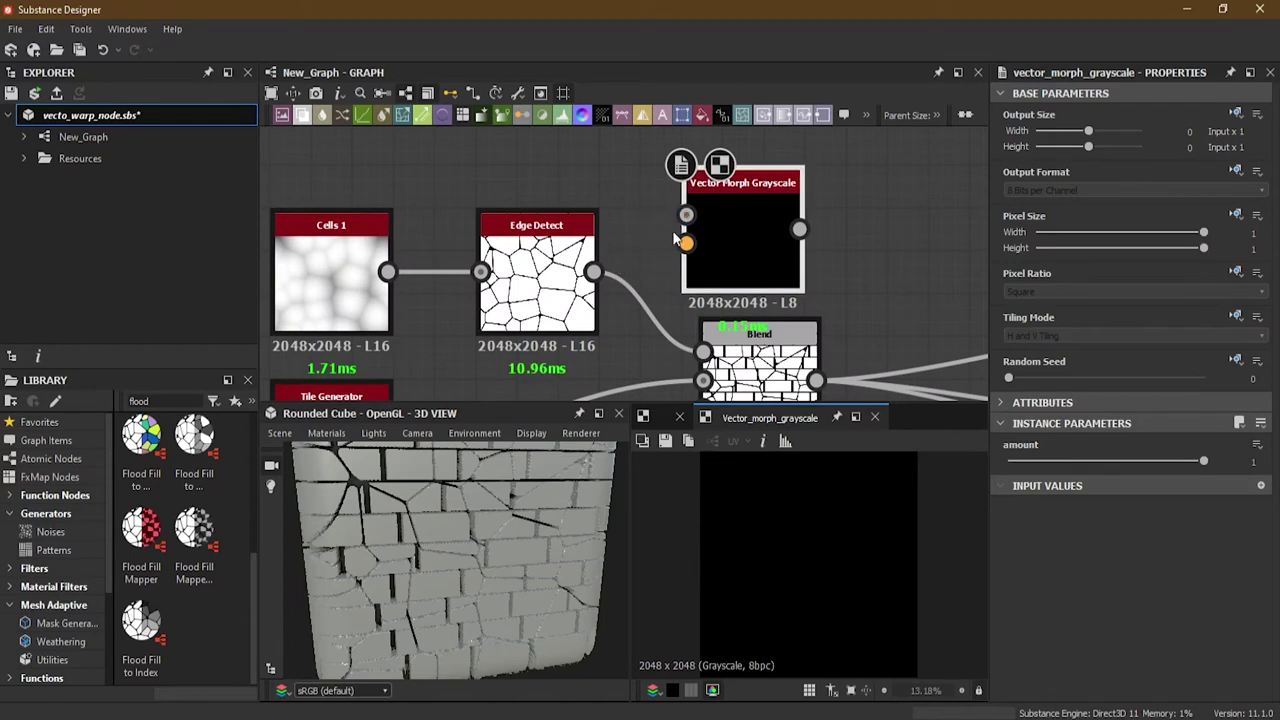
left_click_drag(594, 271, 686, 214)
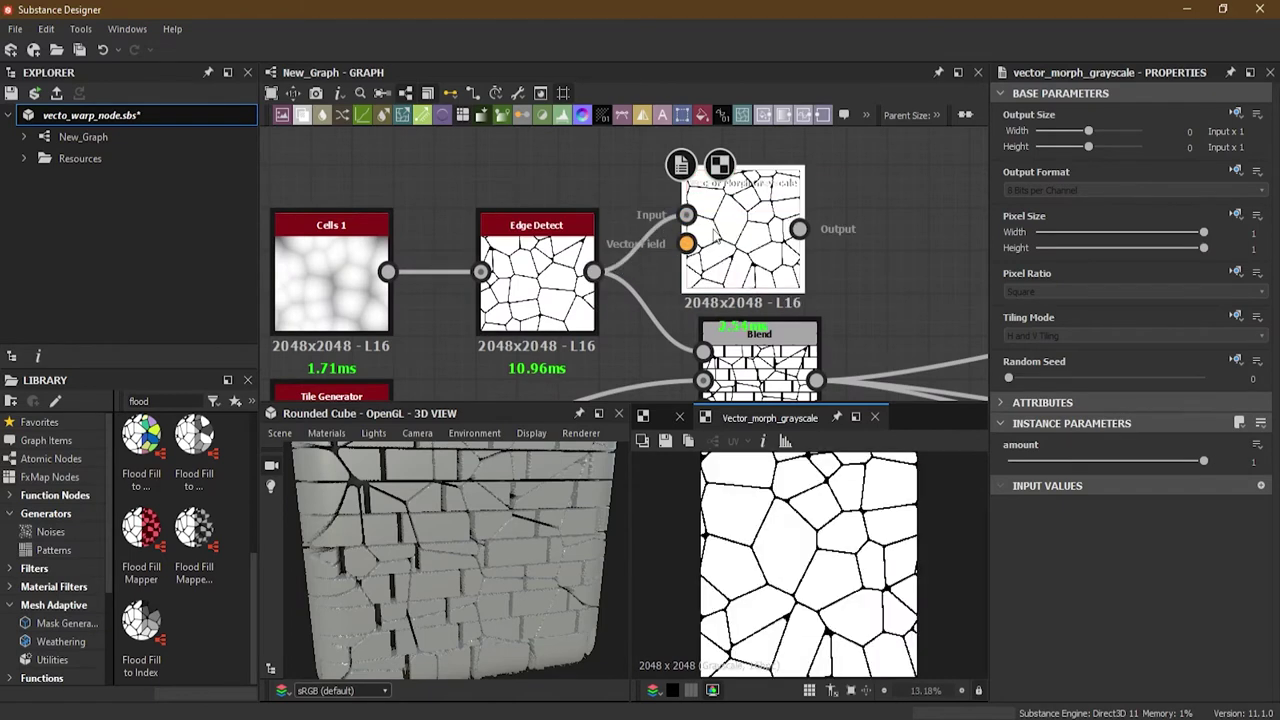
scroll(774, 212, "down", 3)
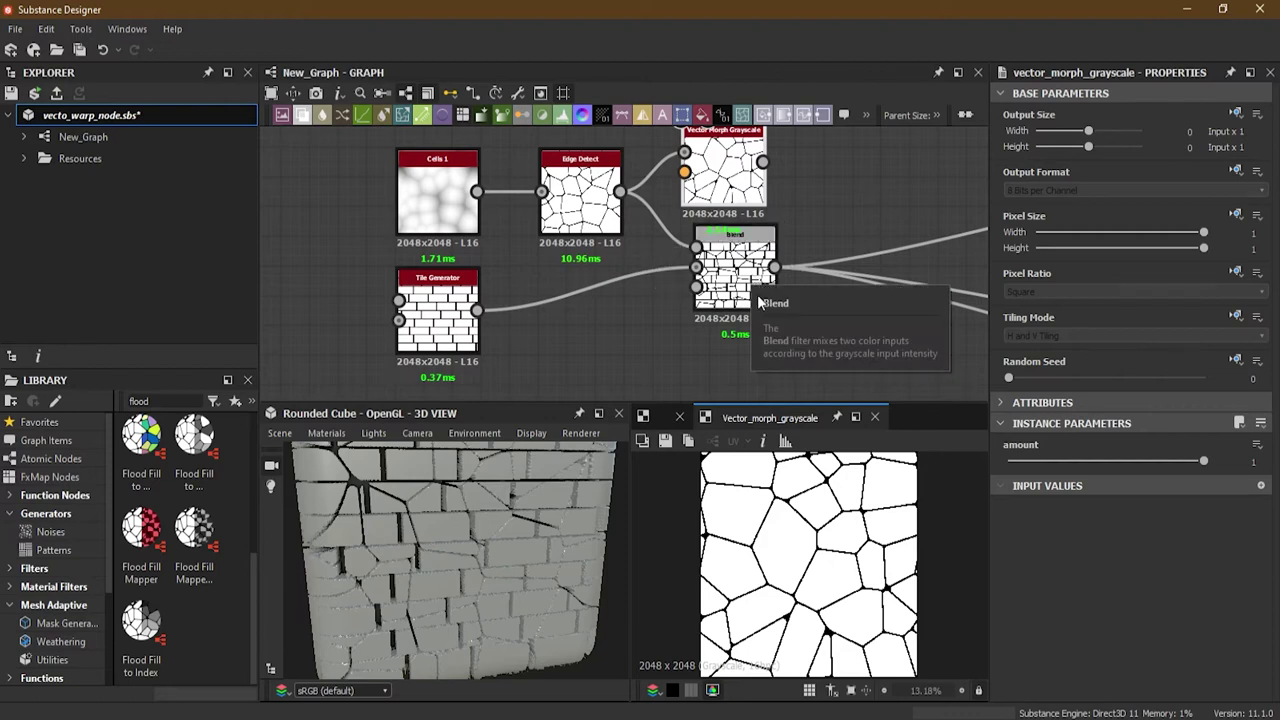
left_click_drag(725, 285, 742, 328)
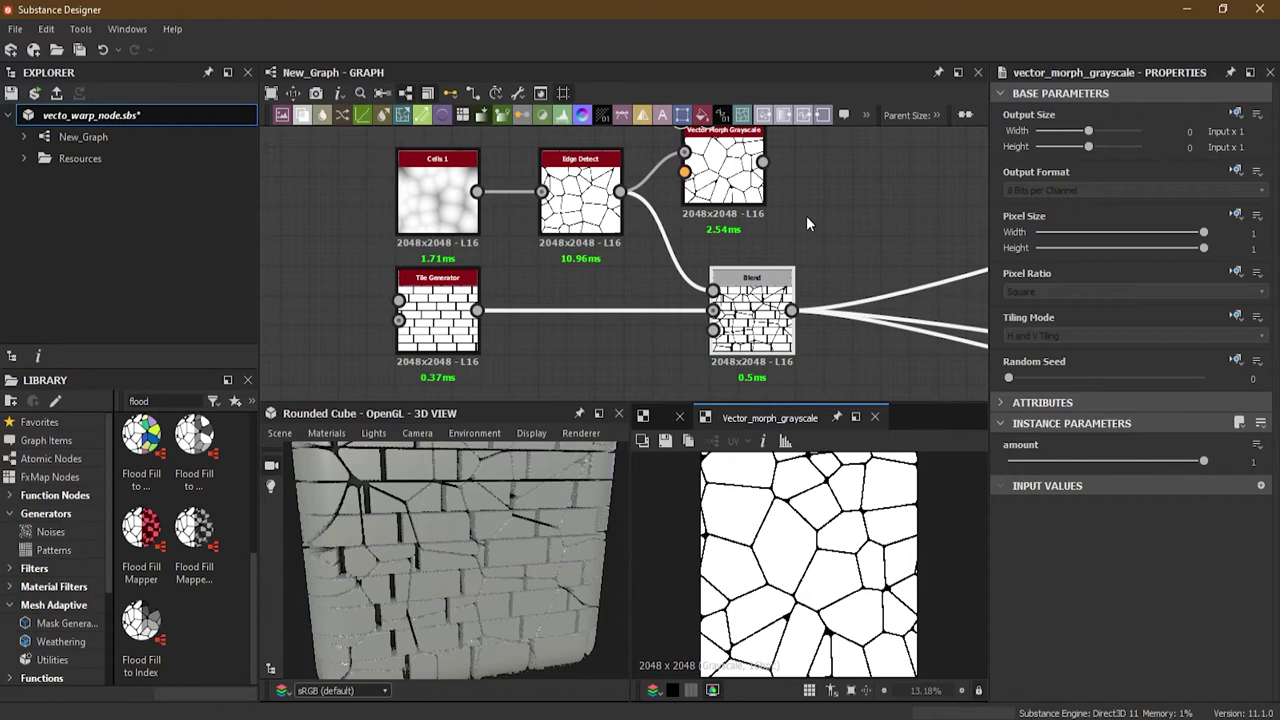
Step: Add a Flood Fill node and move the Blend node further right
middle_click_drag(766, 258, 760, 337)
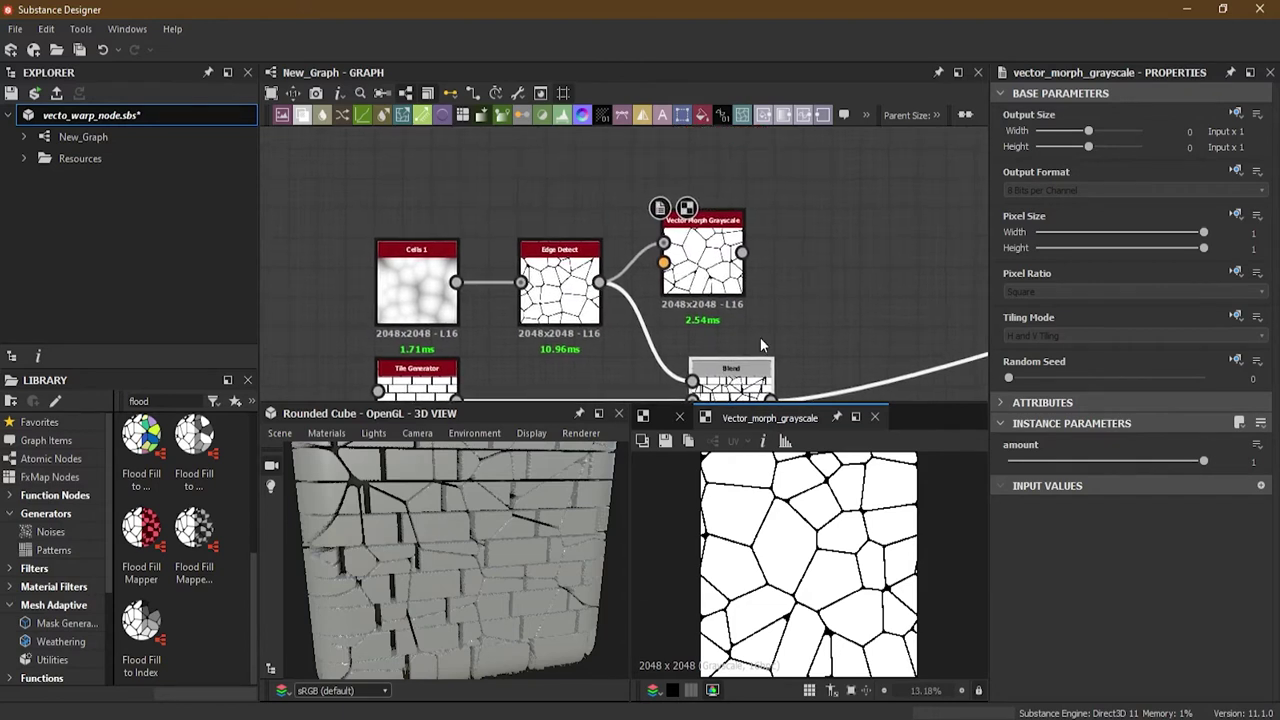
right_click(797, 232)
type("flood")
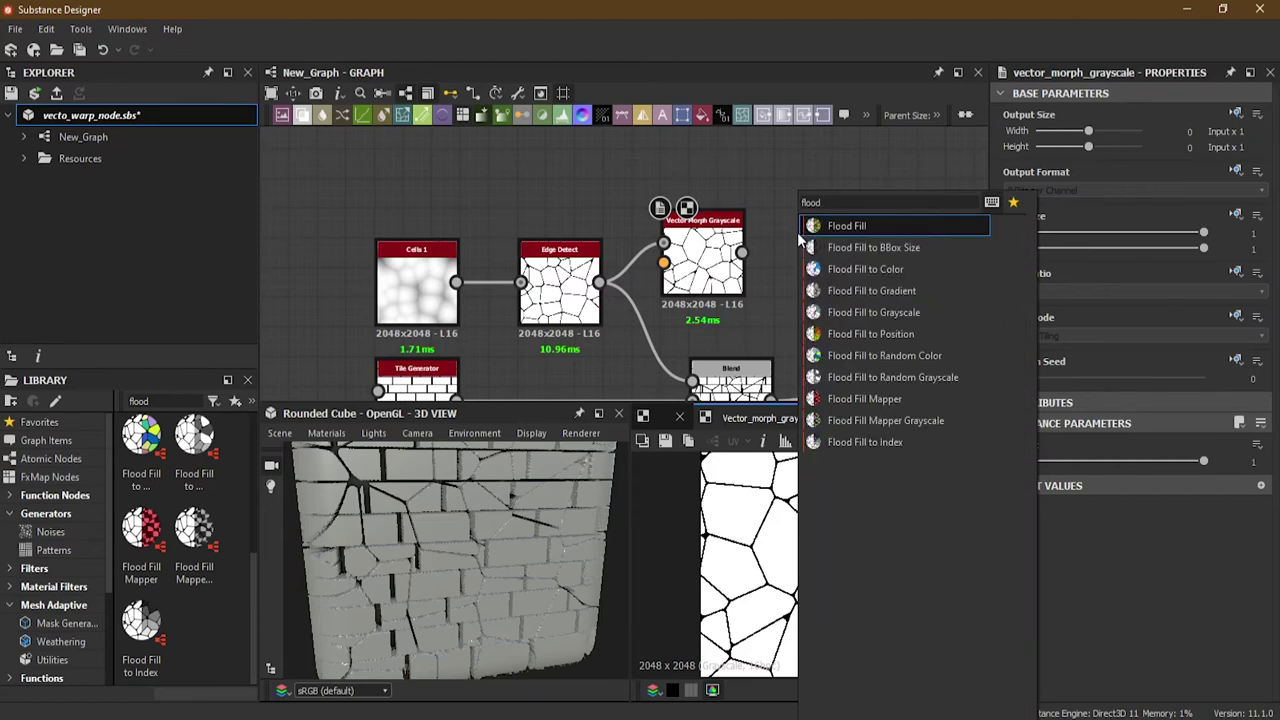
left_click(850, 228)
middle_click_drag(860, 284, 866, 199)
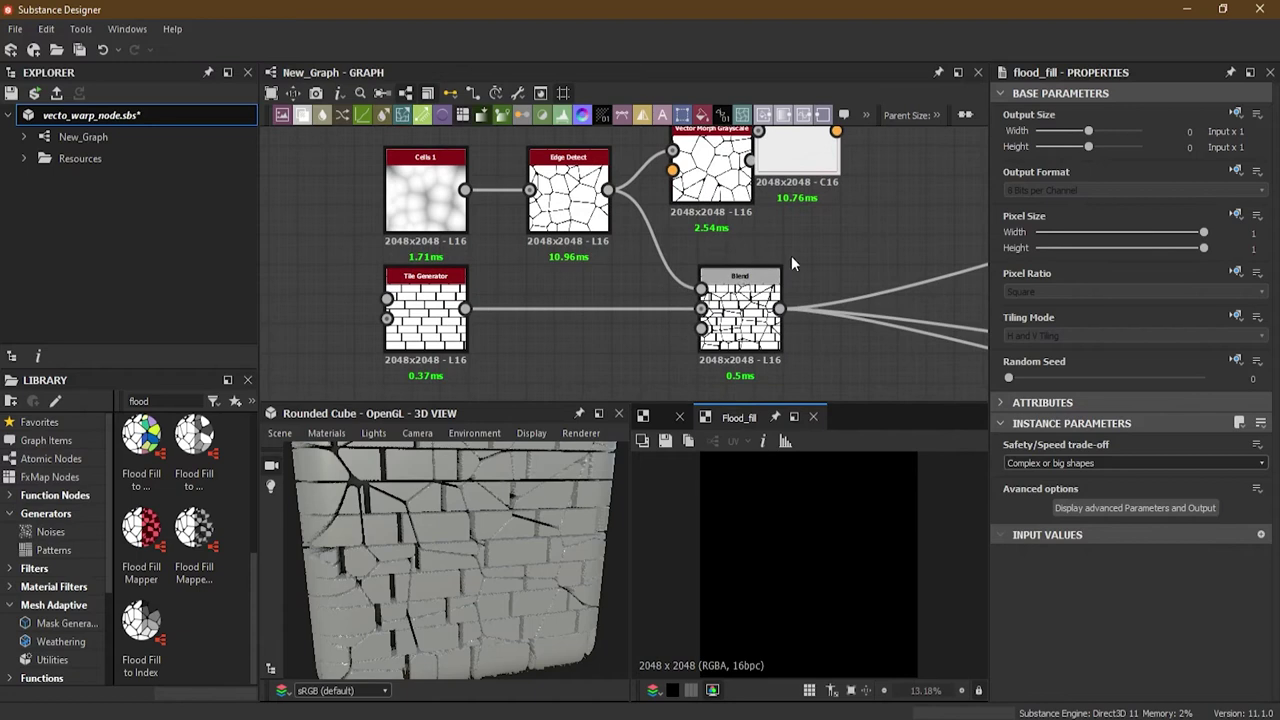
scroll(791, 263, "down", 1)
left_click_drag(728, 290, 762, 365)
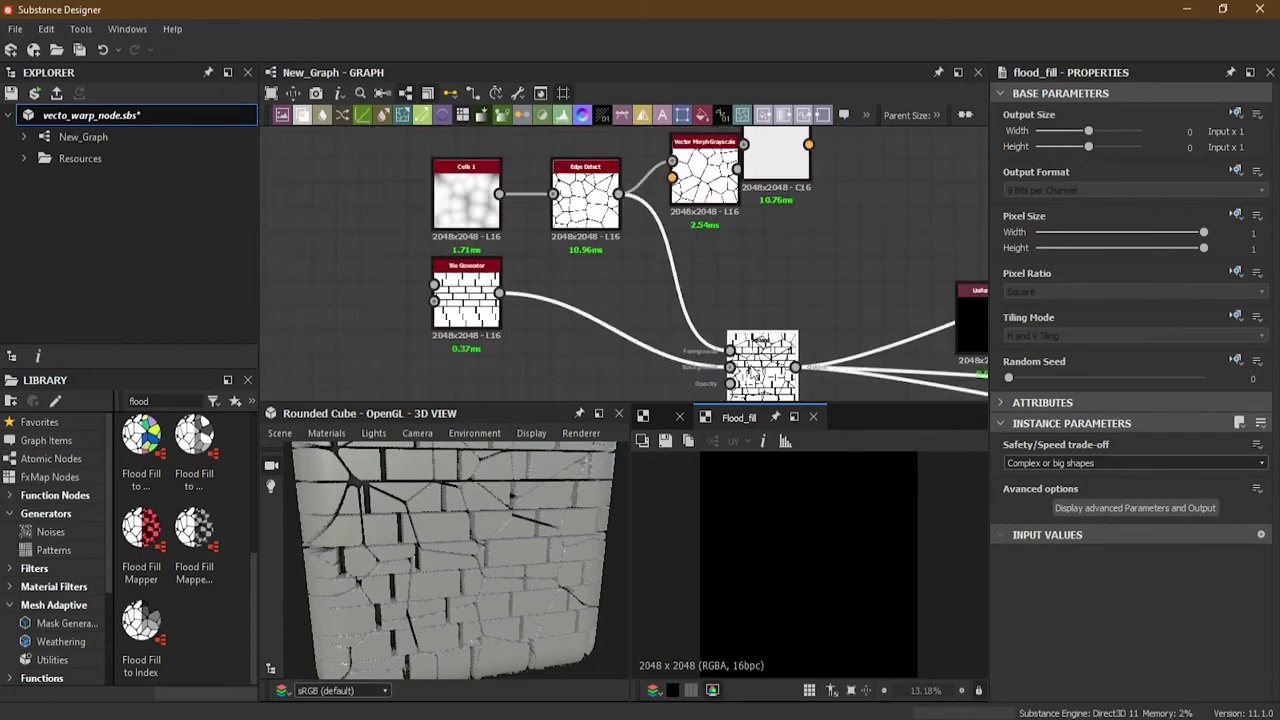
middle_click_drag(762, 365, 706, 349)
left_click_drag(634, 337, 786, 349)
scroll(680, 286, "down", 1)
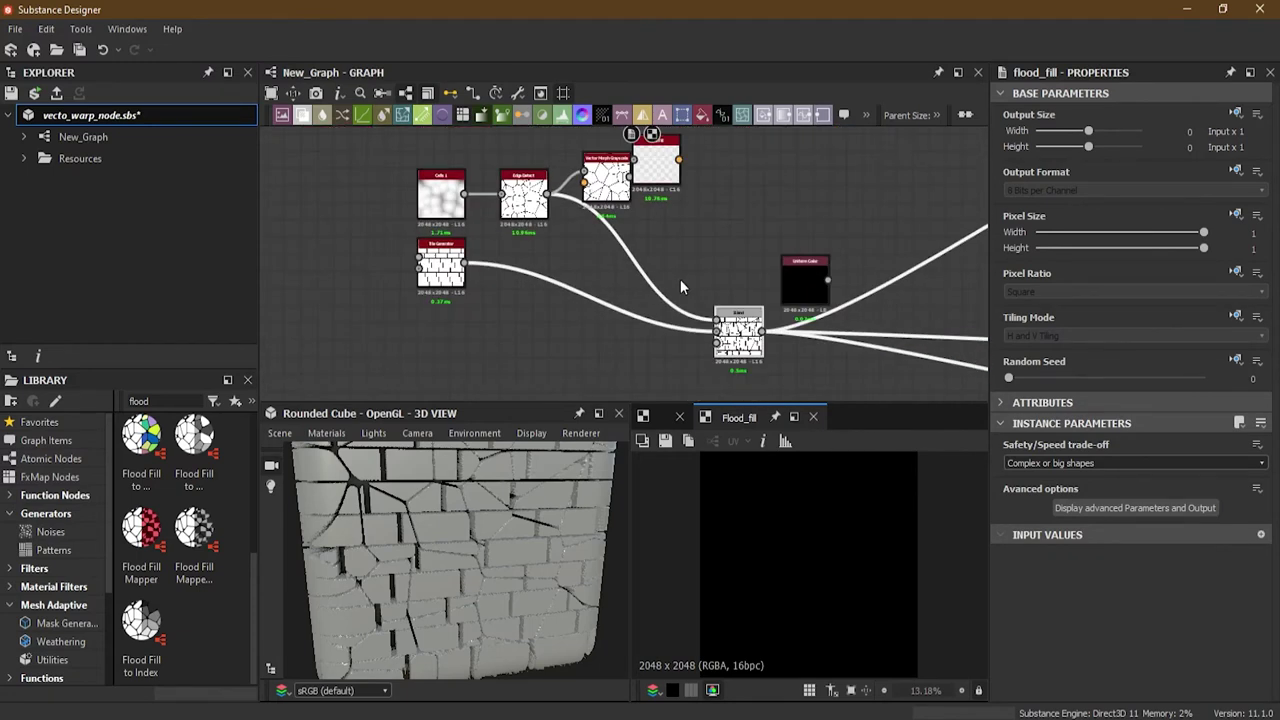
middle_click_drag(680, 287, 766, 312)
Step: Place Flood Fill after the Tile Generator, feed it the bricks, and delete its Blend link
left_click_drag(742, 198, 643, 318)
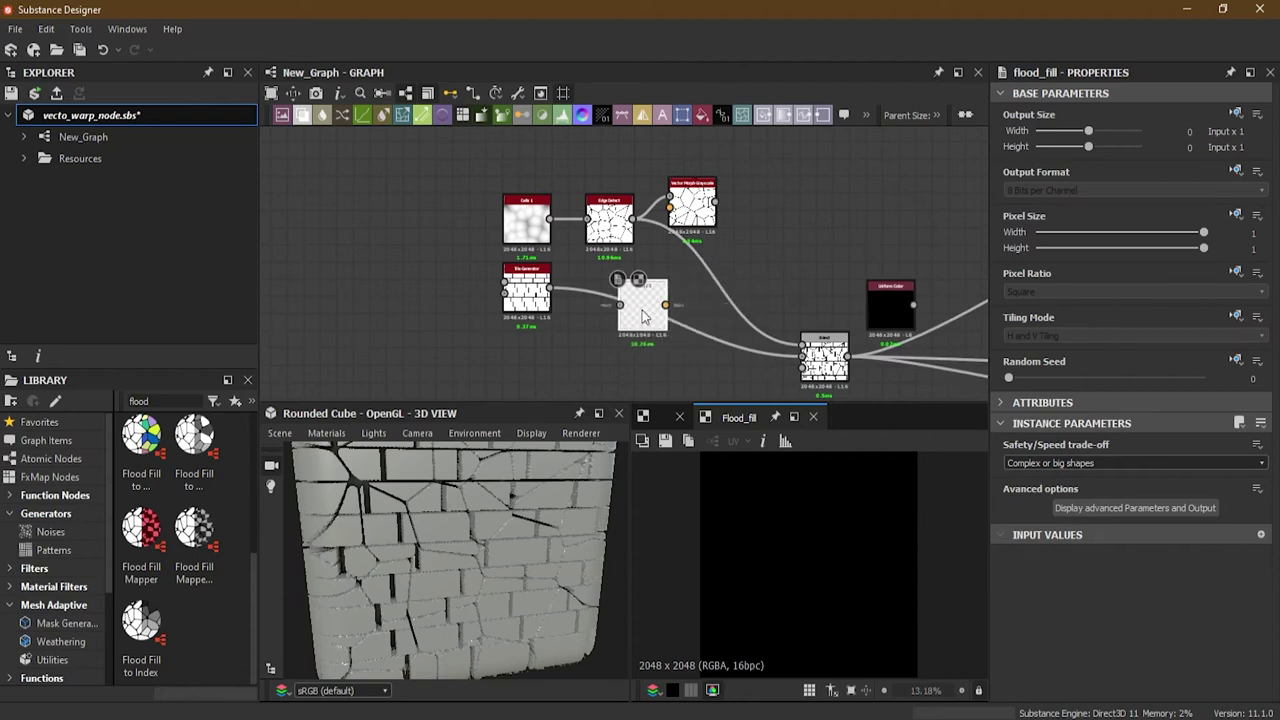
scroll(624, 296, "up", 5)
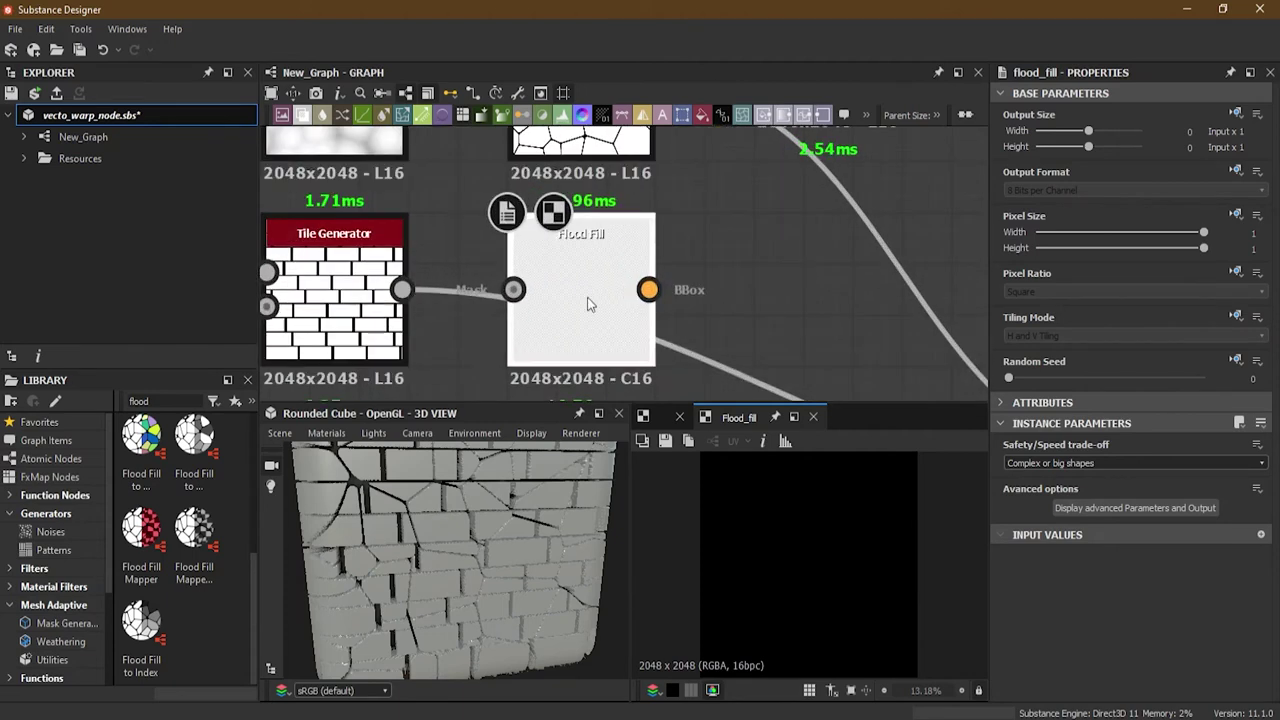
left_click_drag(403, 291, 511, 290)
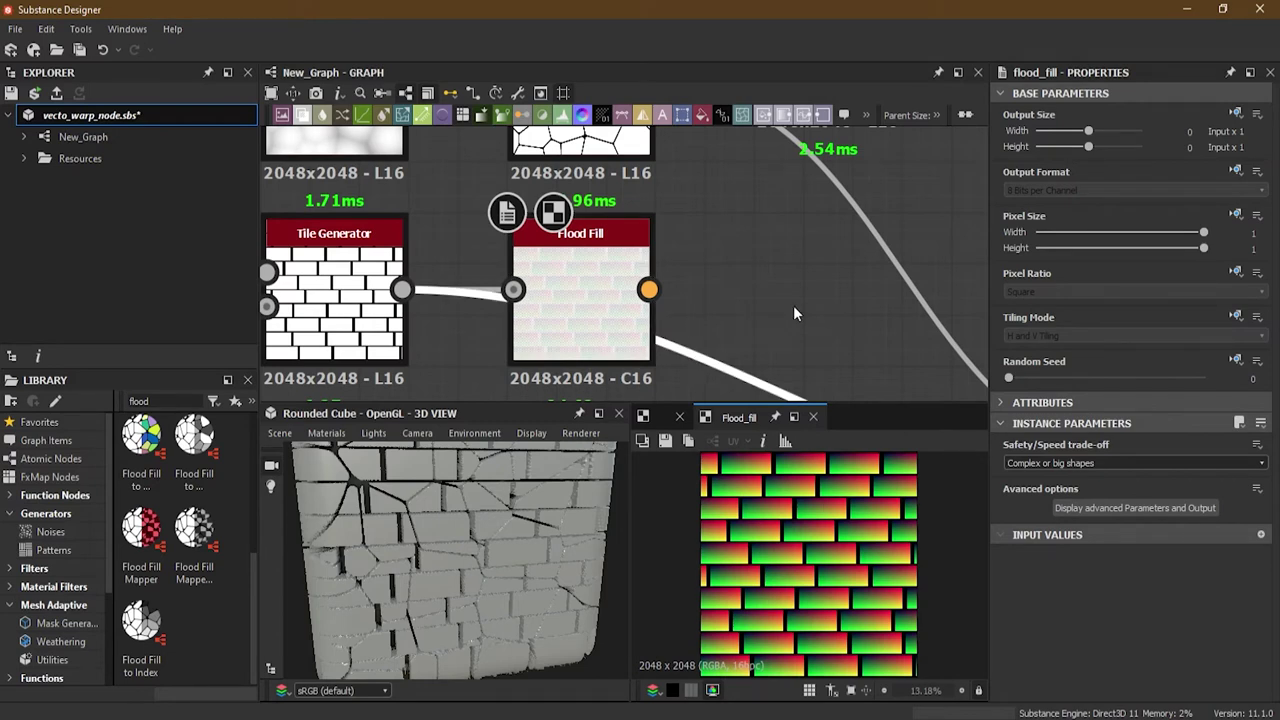
middle_click_drag(778, 284, 663, 205)
scroll(709, 283, "down", 2)
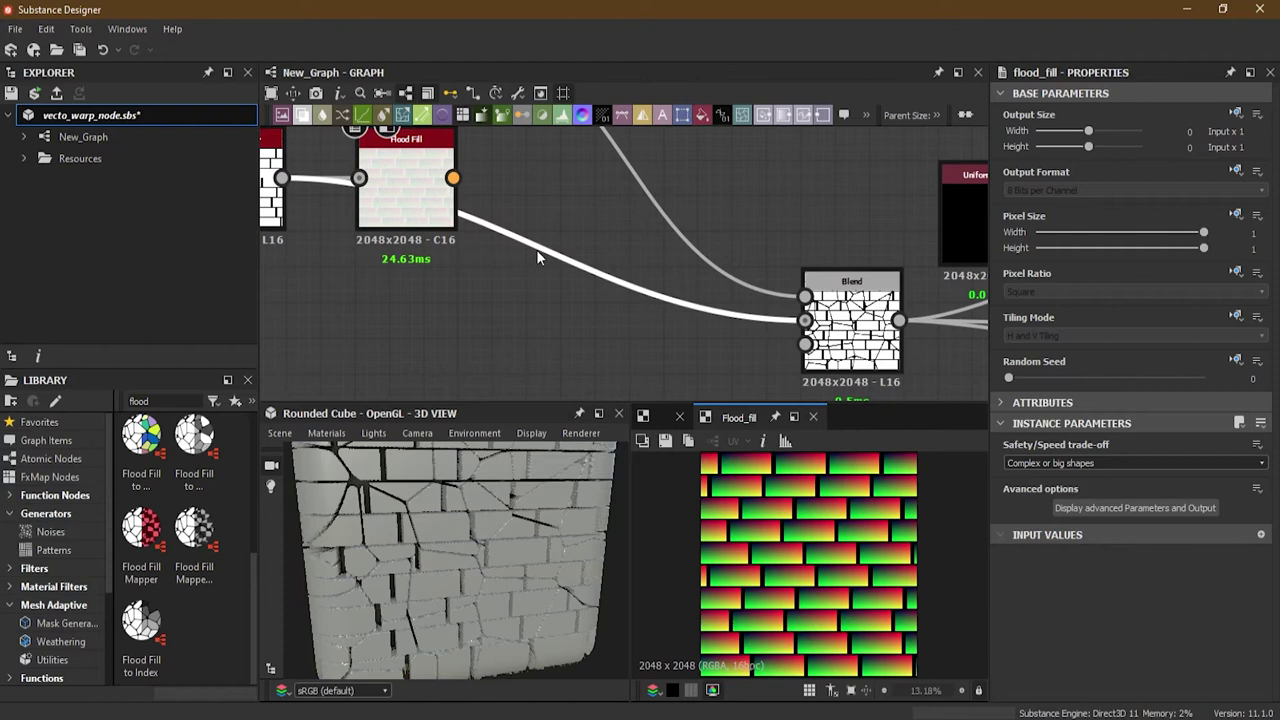
key("Delete")
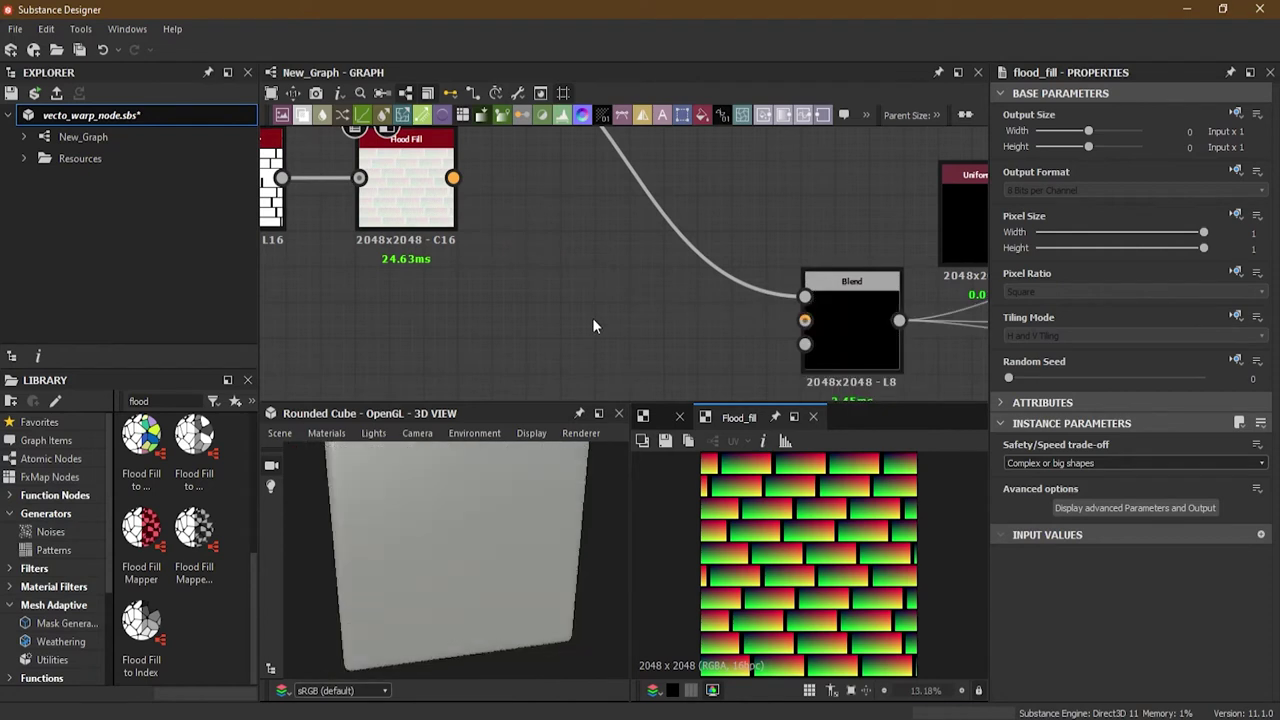
Step: Move the Vector Morph Grayscale node next to Edge Detect
middle_click_drag(550, 257, 661, 373)
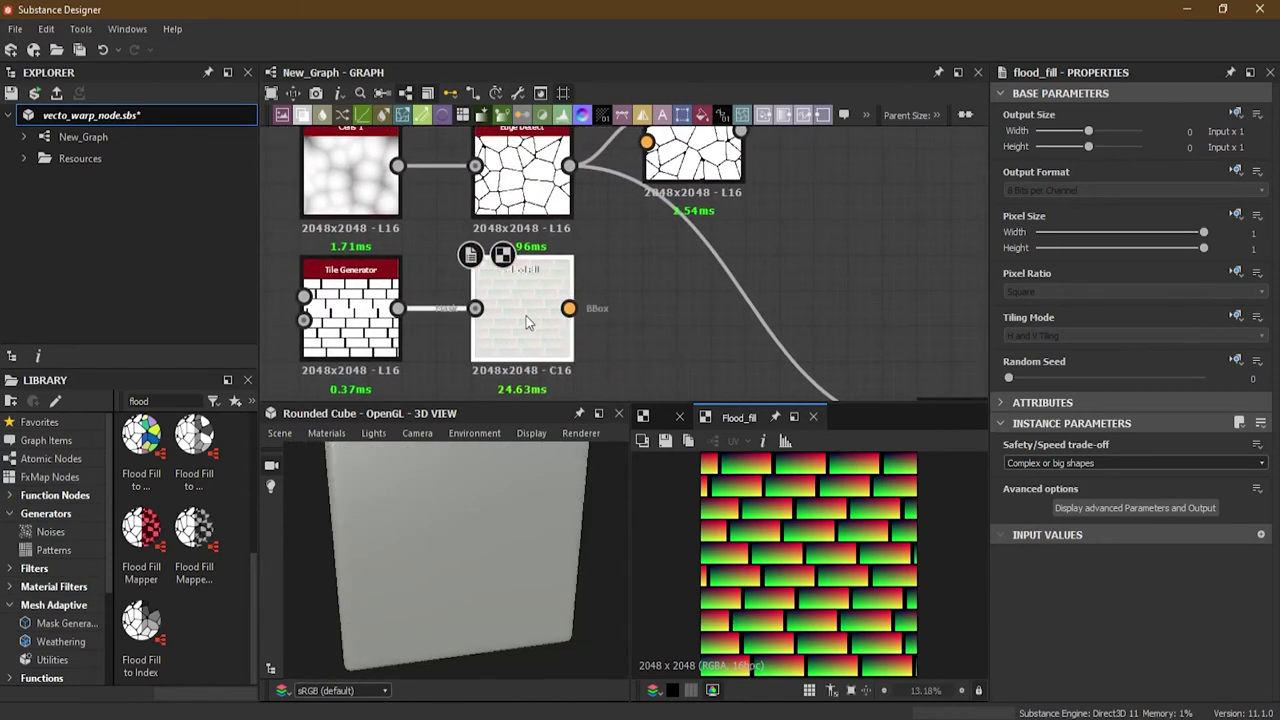
middle_click_drag(592, 283, 572, 329)
left_click_drag(659, 193, 761, 241)
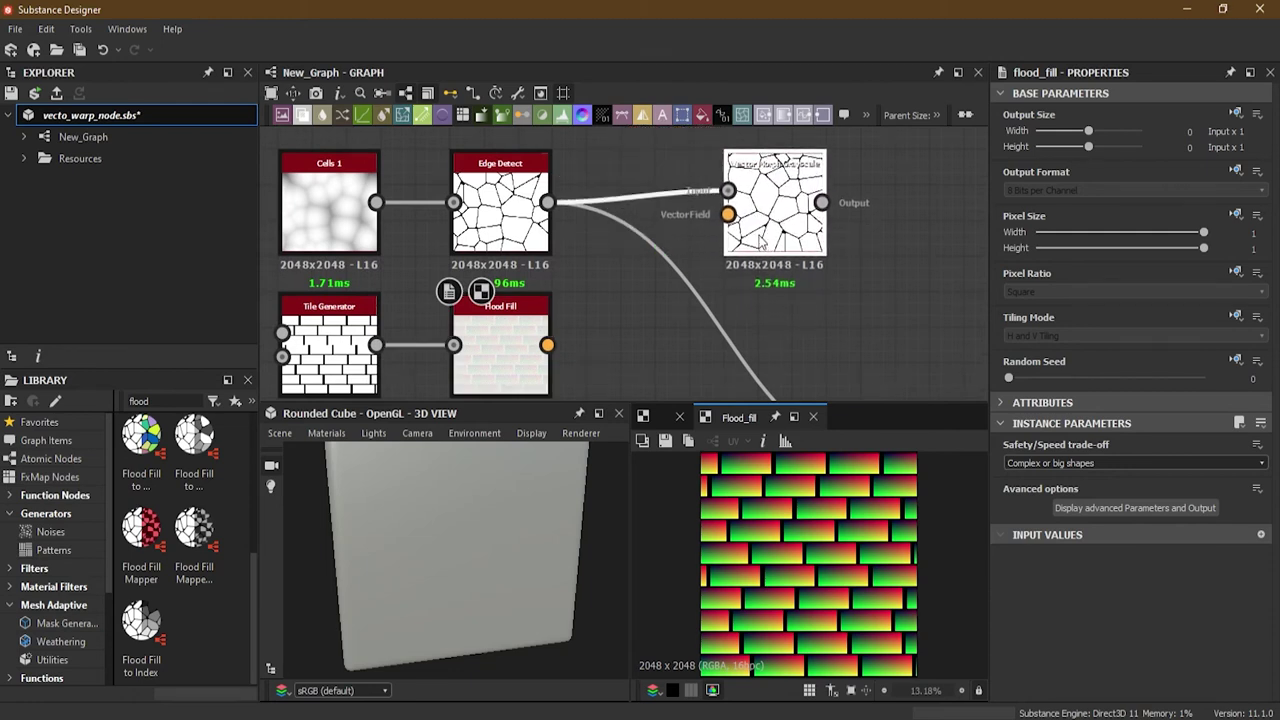
middle_click_drag(760, 241, 691, 210)
middle_click_drag(524, 321, 588, 326)
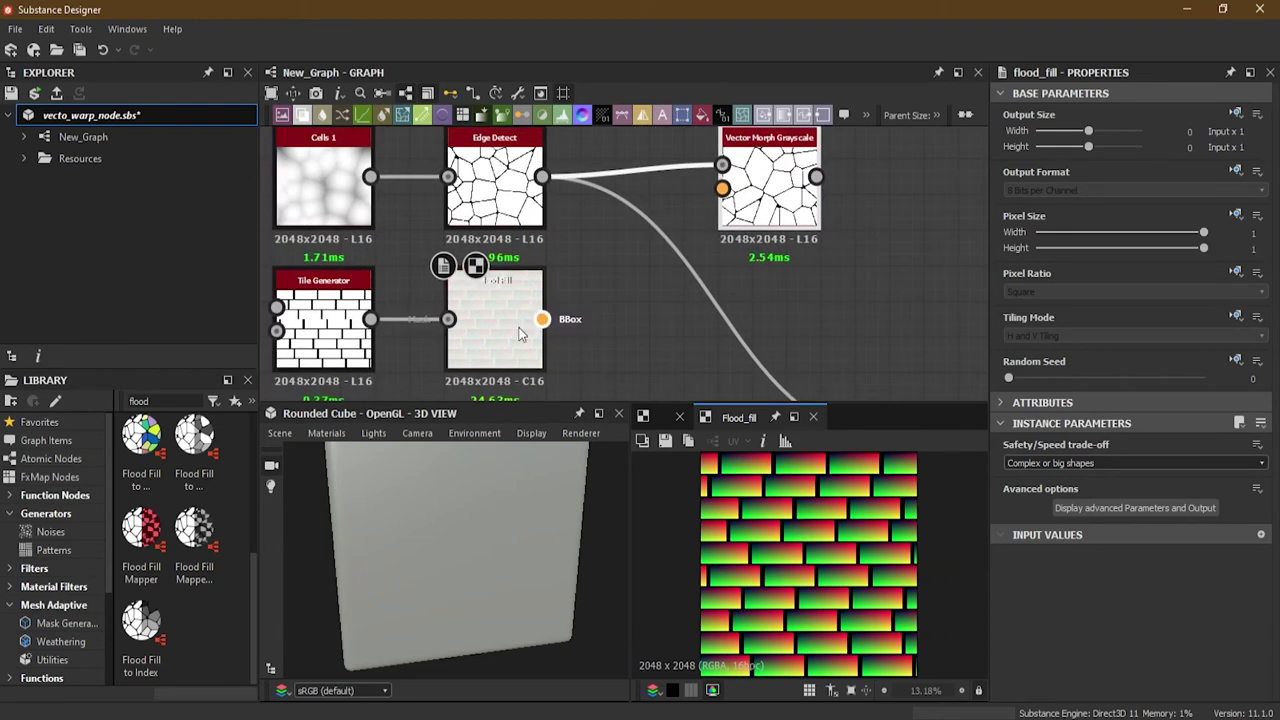
mouse_move(501, 341)
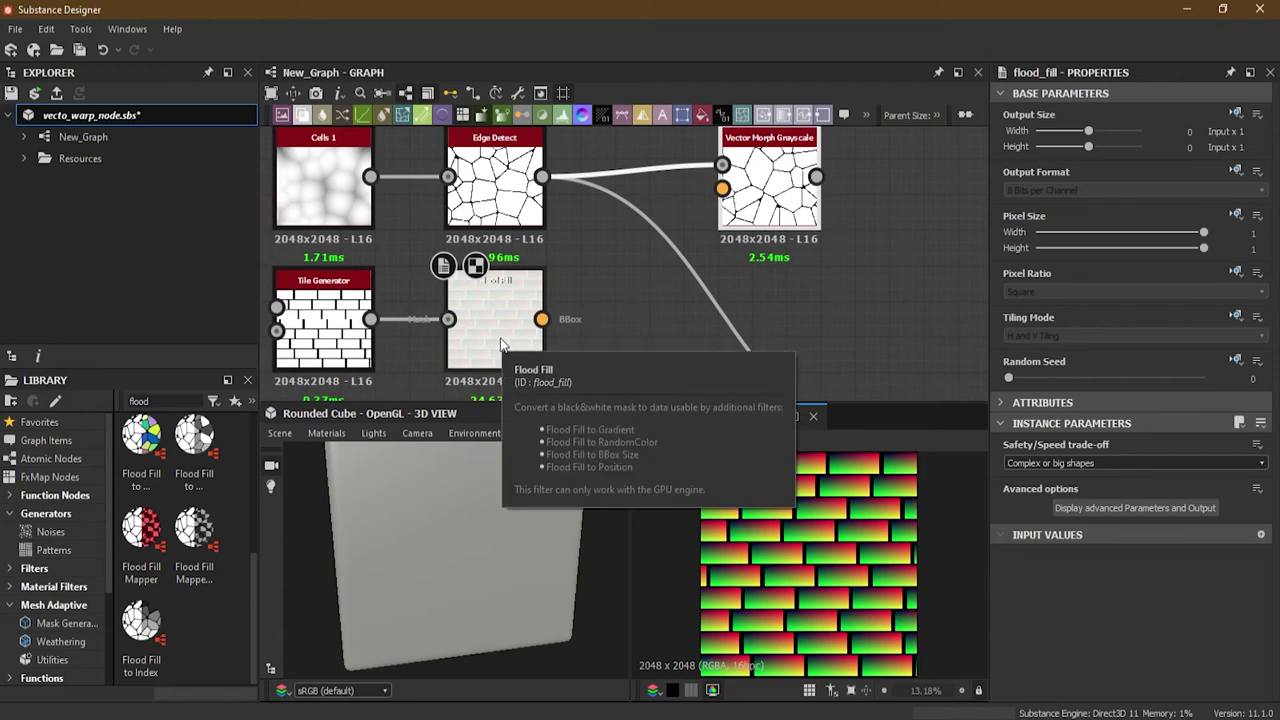
middle_click_drag(617, 318, 561, 344)
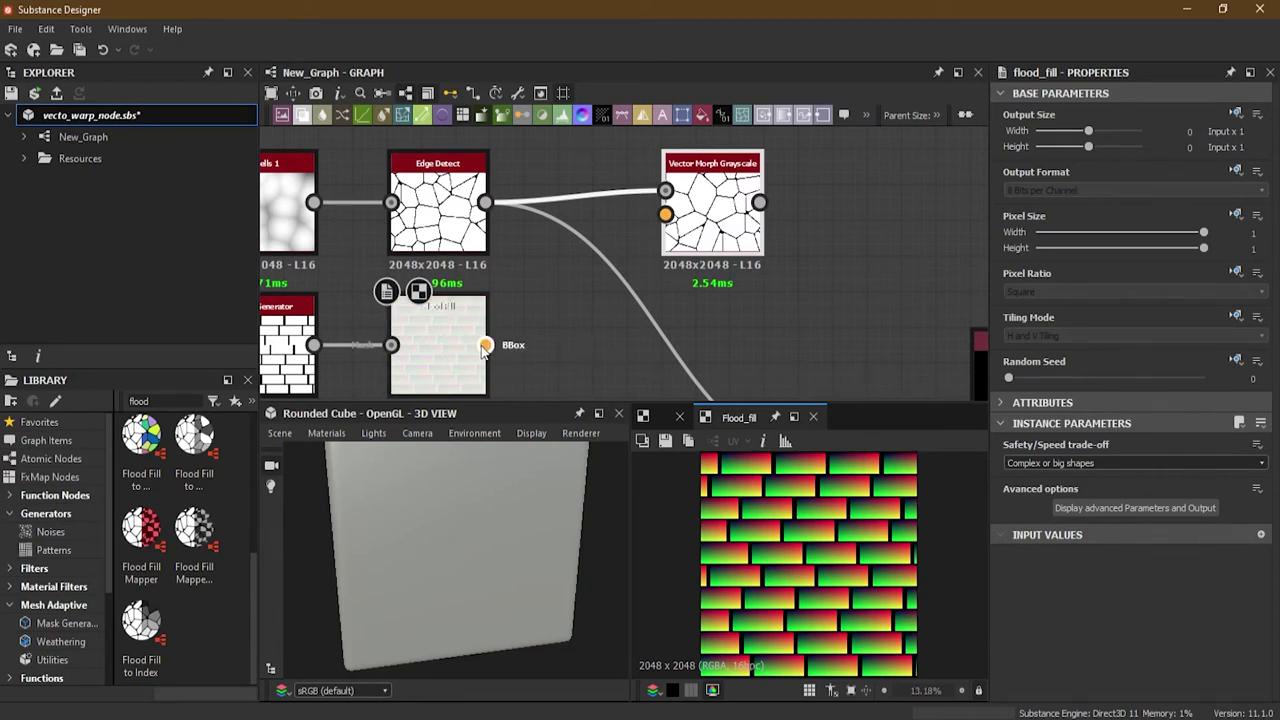
Step: Wire Flood Fill into Vector Morph Grayscale's Vector Field input and preview the result
left_click_drag(490, 350, 665, 214)
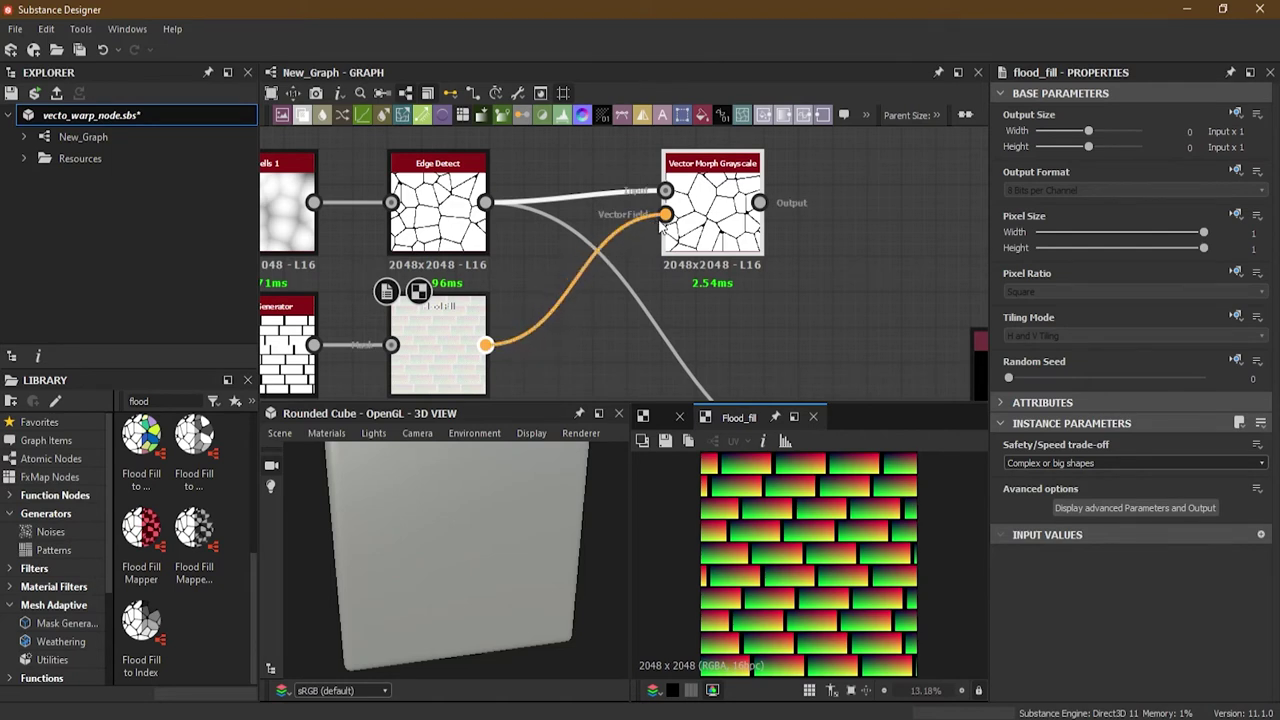
left_click(715, 215)
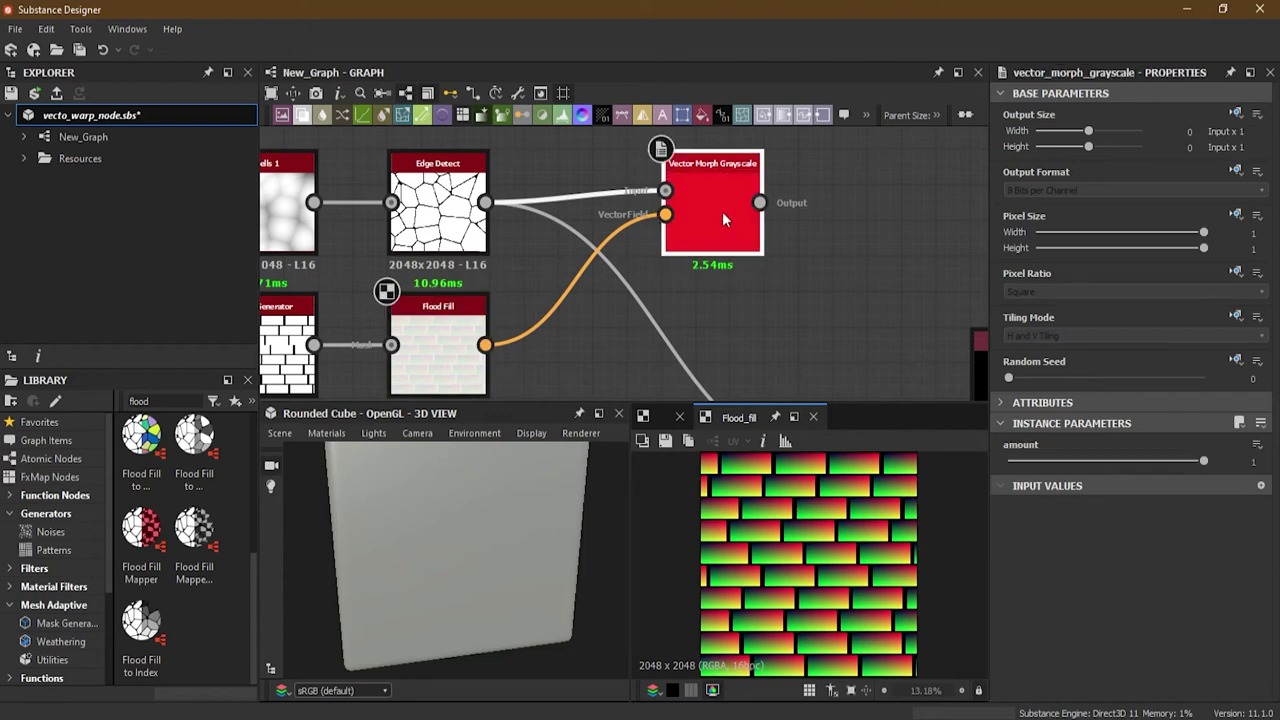
double_click(722, 211)
scroll(725, 218, "up", 5)
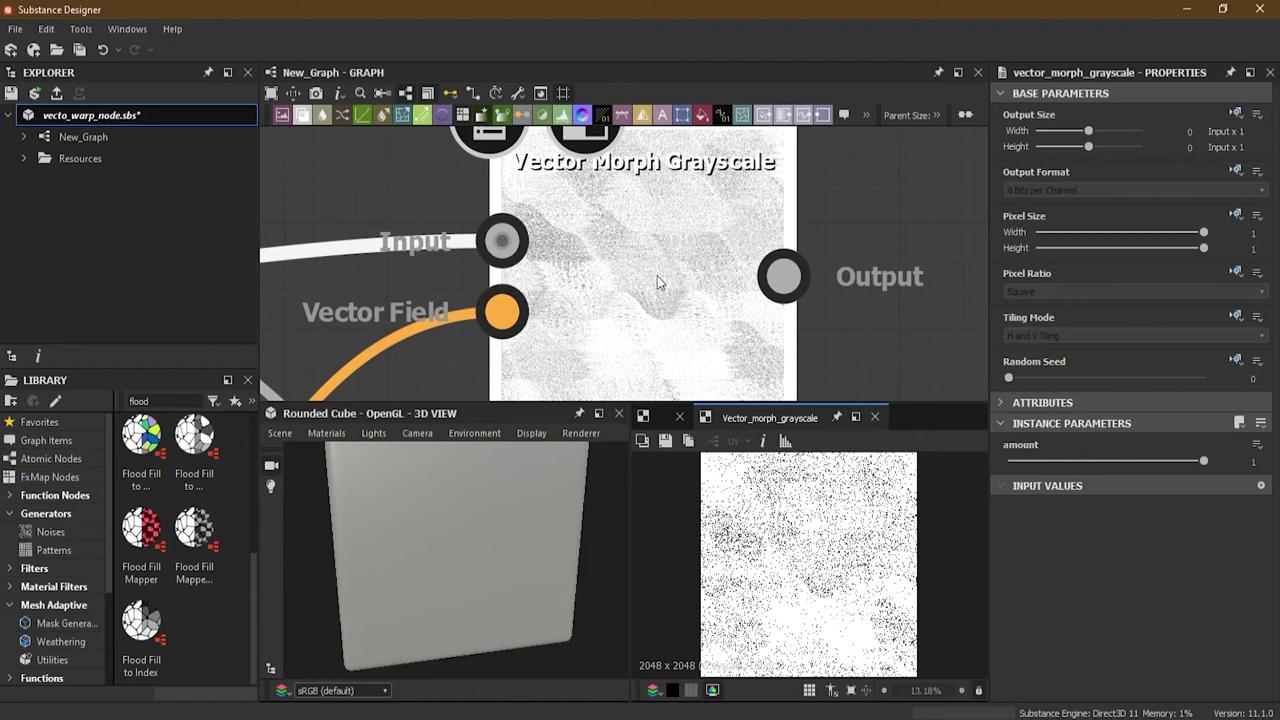
scroll(656, 275, "down", 3)
scroll(642, 239, "up", 2)
middle_click_drag(686, 341, 643, 282)
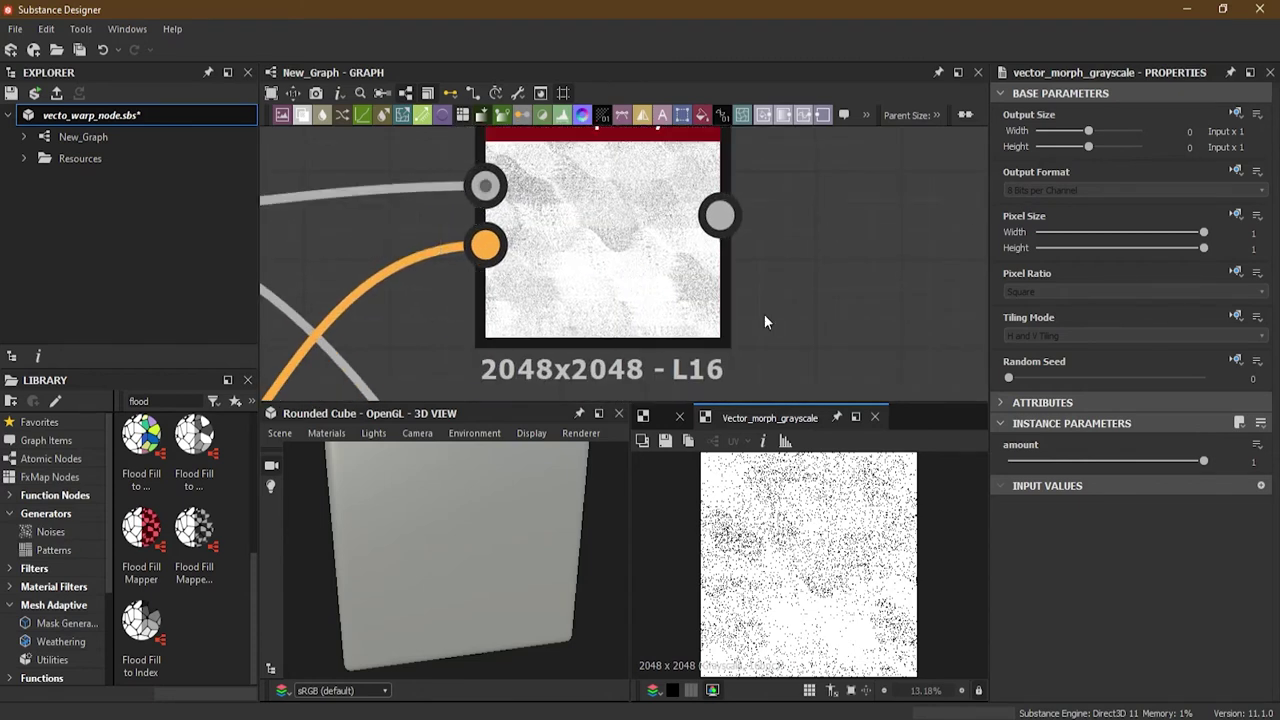
scroll(754, 265, "down", 6)
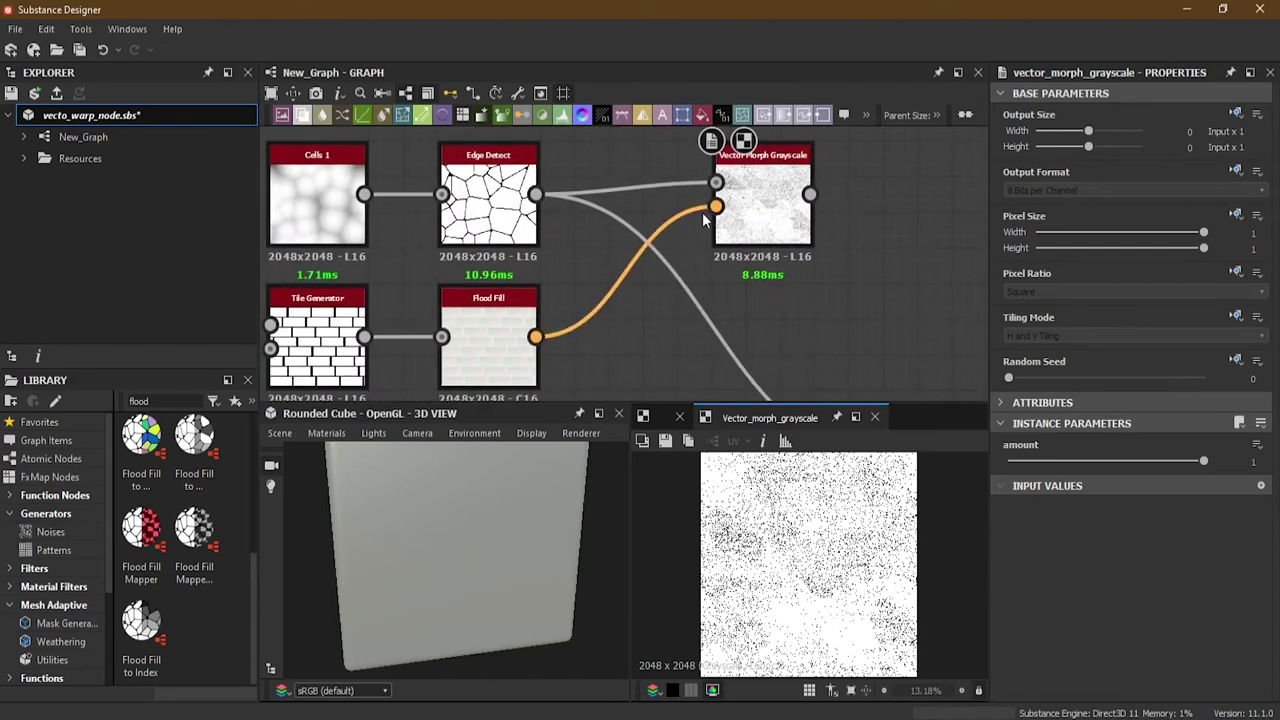
scroll(630, 284, "up", 1)
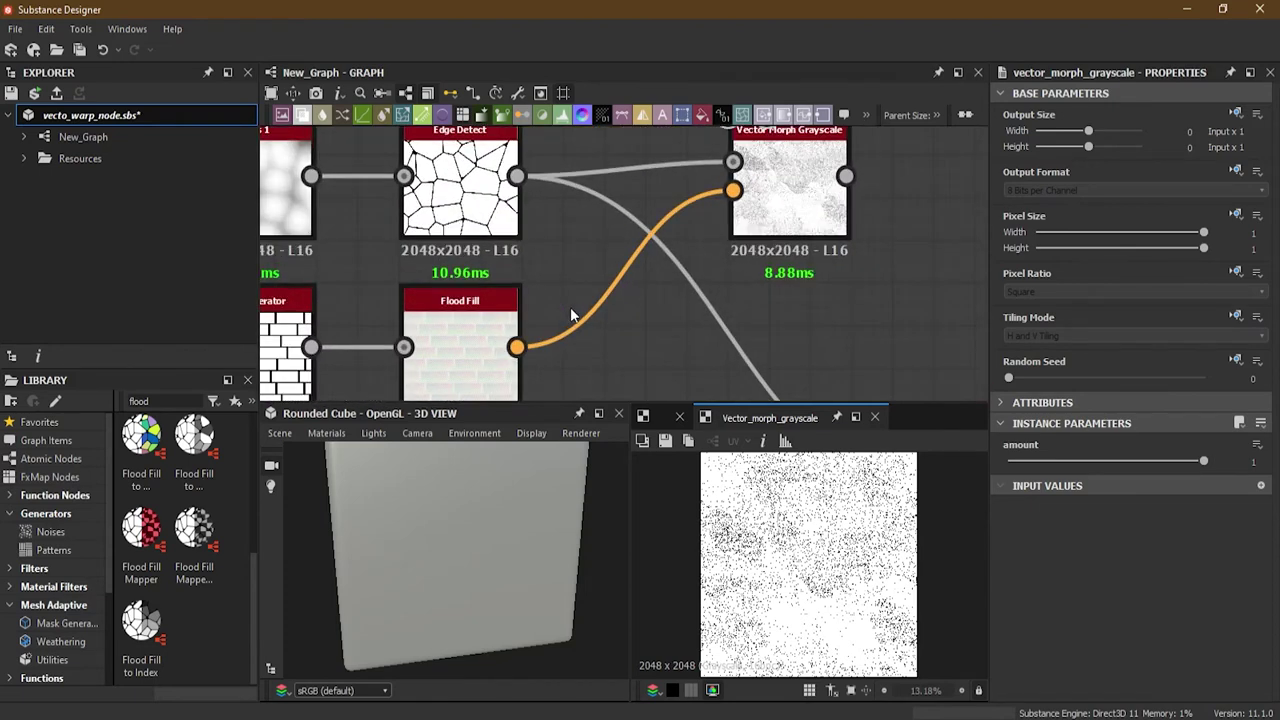
Step: Preview the raw Flood Fill output, then delete its link to Vector Morph Grayscale
middle_click_drag(580, 314, 586, 214)
double_click(488, 278)
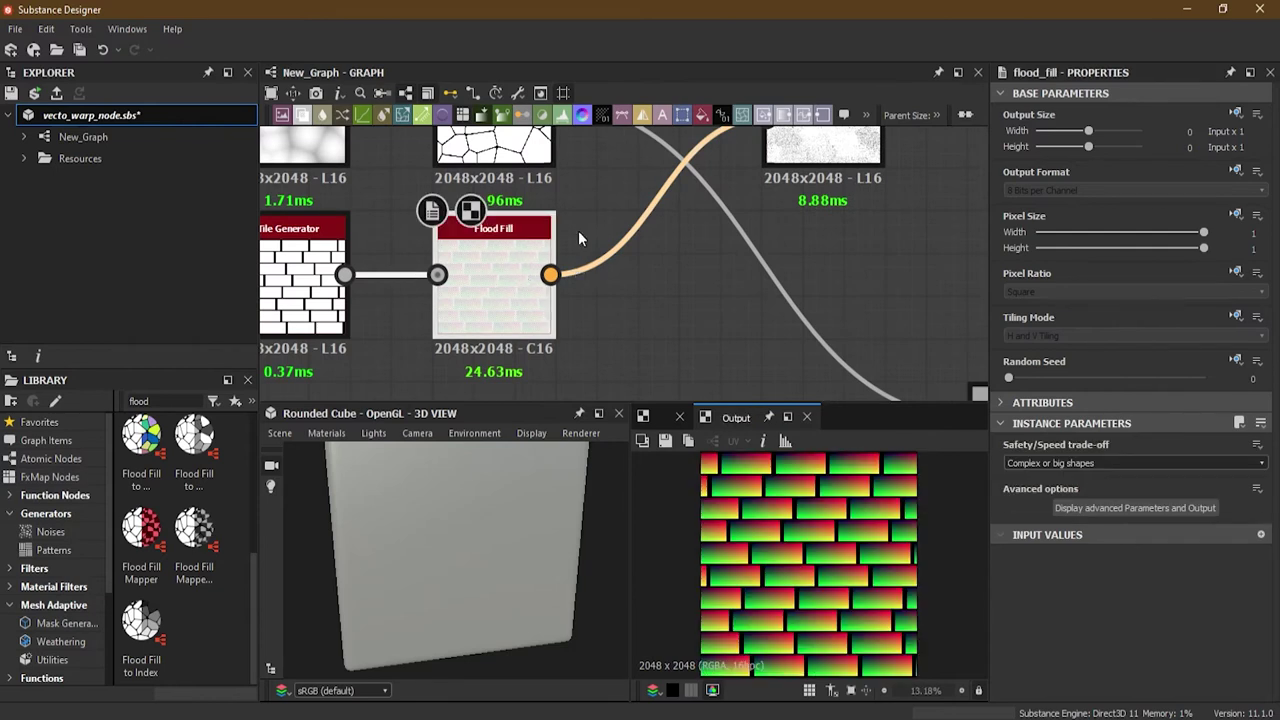
scroll(577, 231, "up", 1)
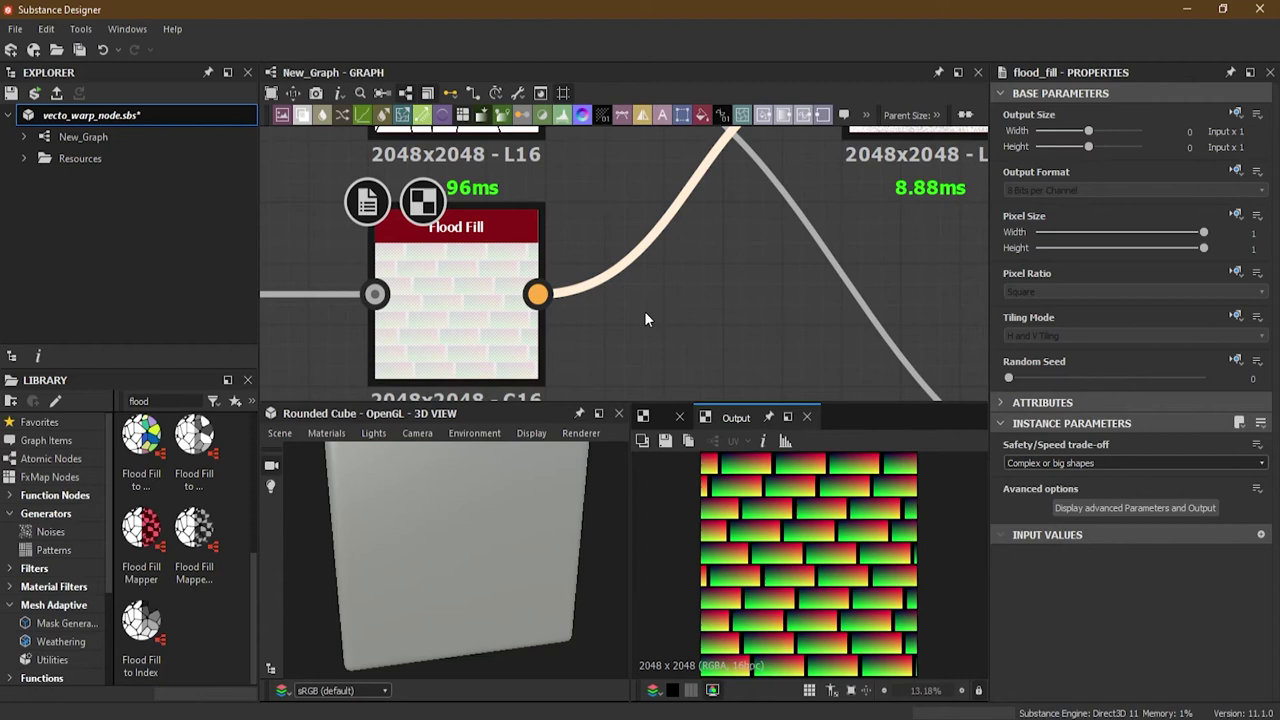
key("Delete")
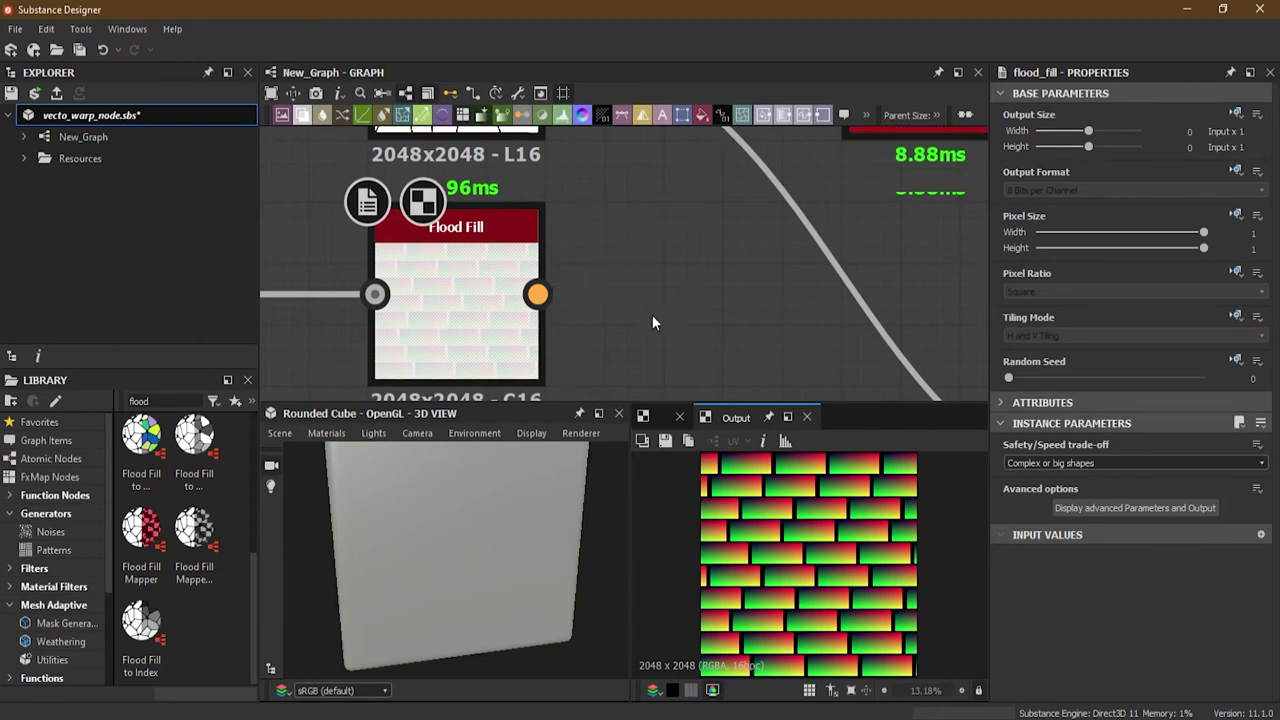
Step: Add a Flood Fill to Random Color node via the 'floo' search and feed Flood Fill into it
key("space")
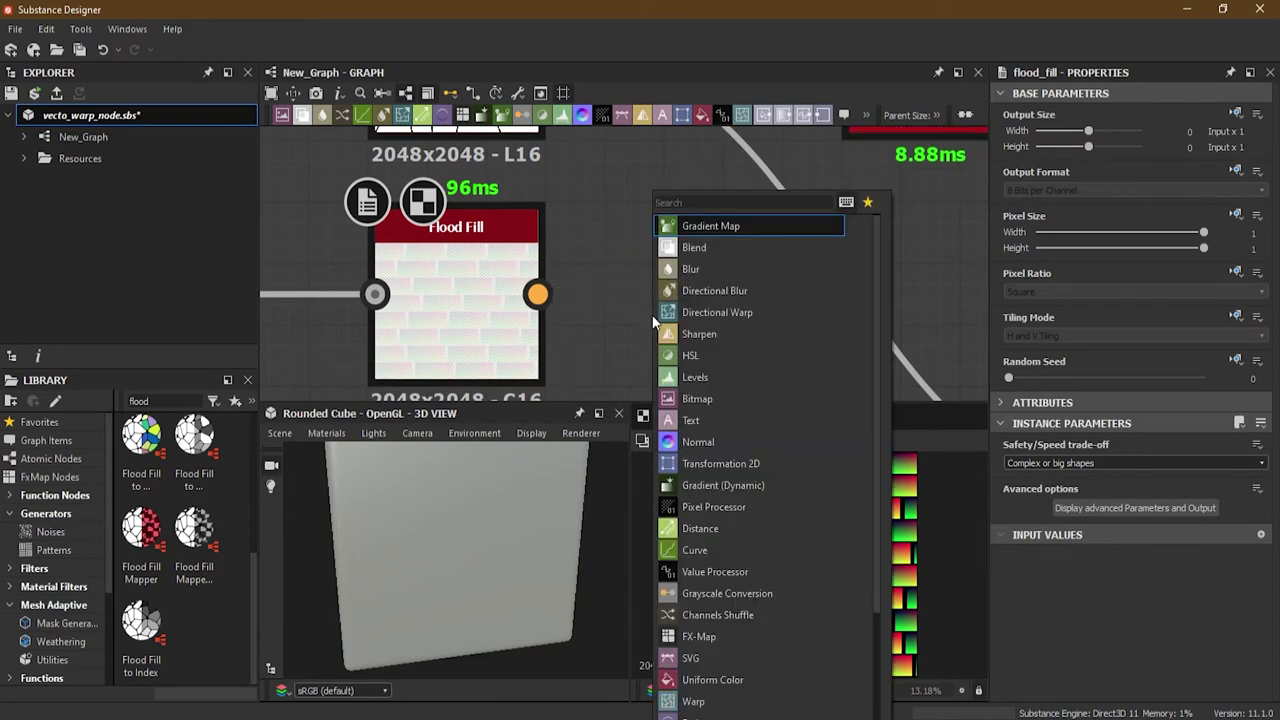
type("flood")
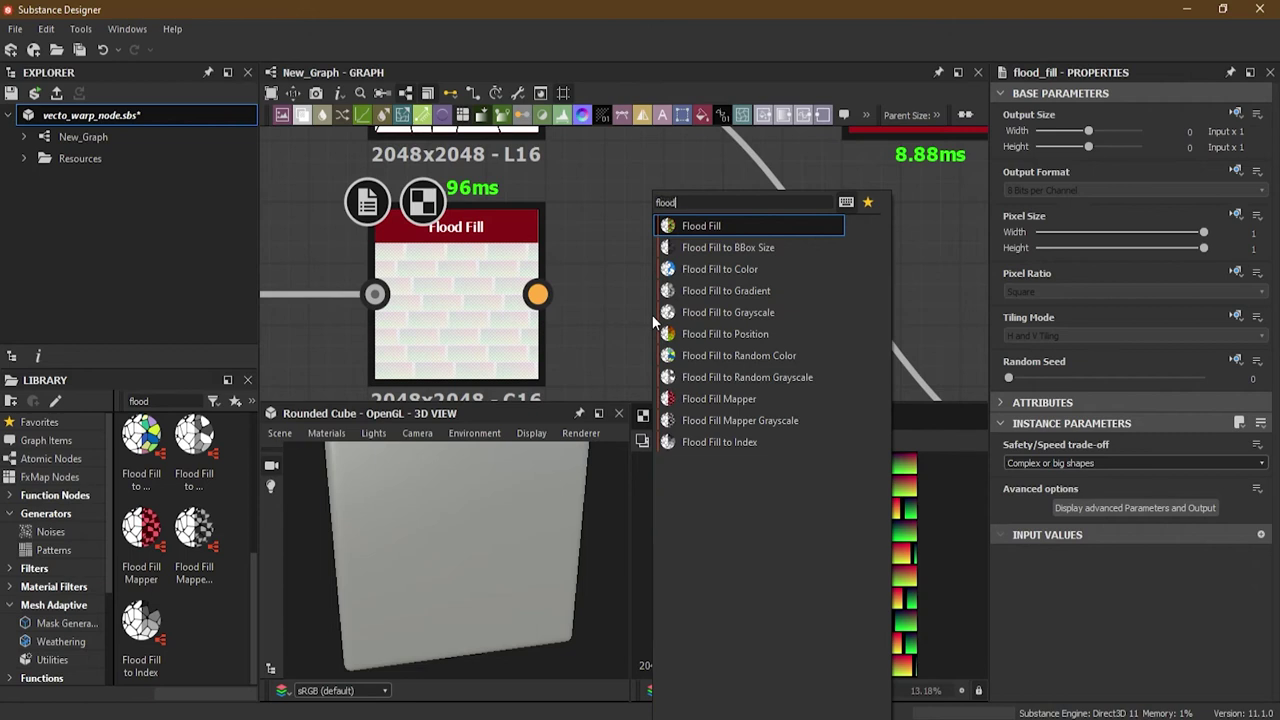
left_click(755, 356)
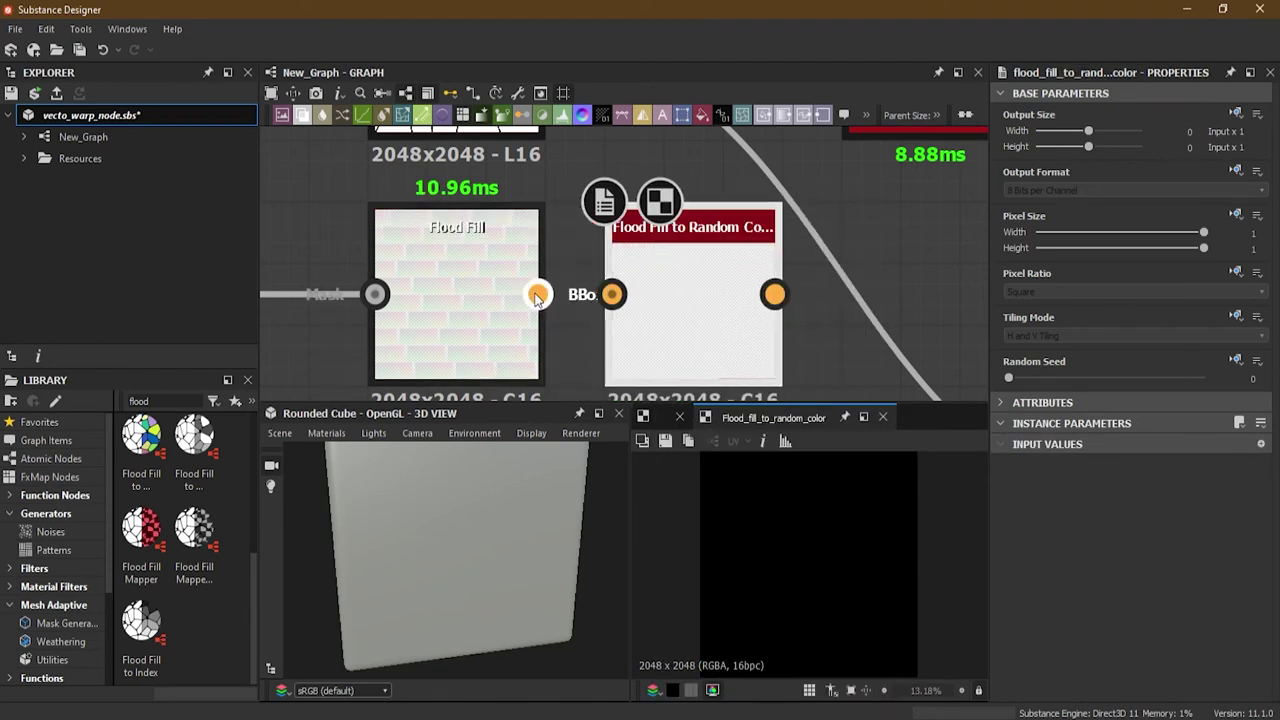
left_click_drag(538, 294, 614, 296)
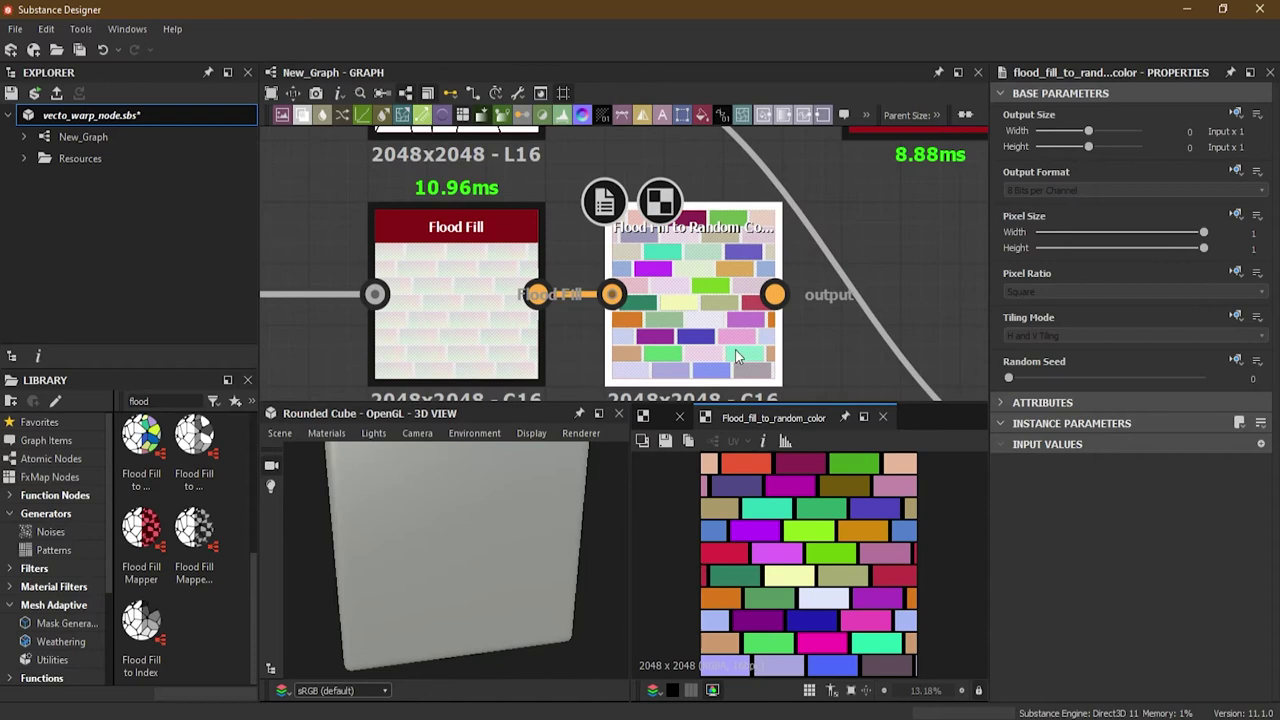
Step: Wire the random-colour output into Vector Morph Grayscale's Vector Field and preview the result
scroll(680, 360, "down", 5)
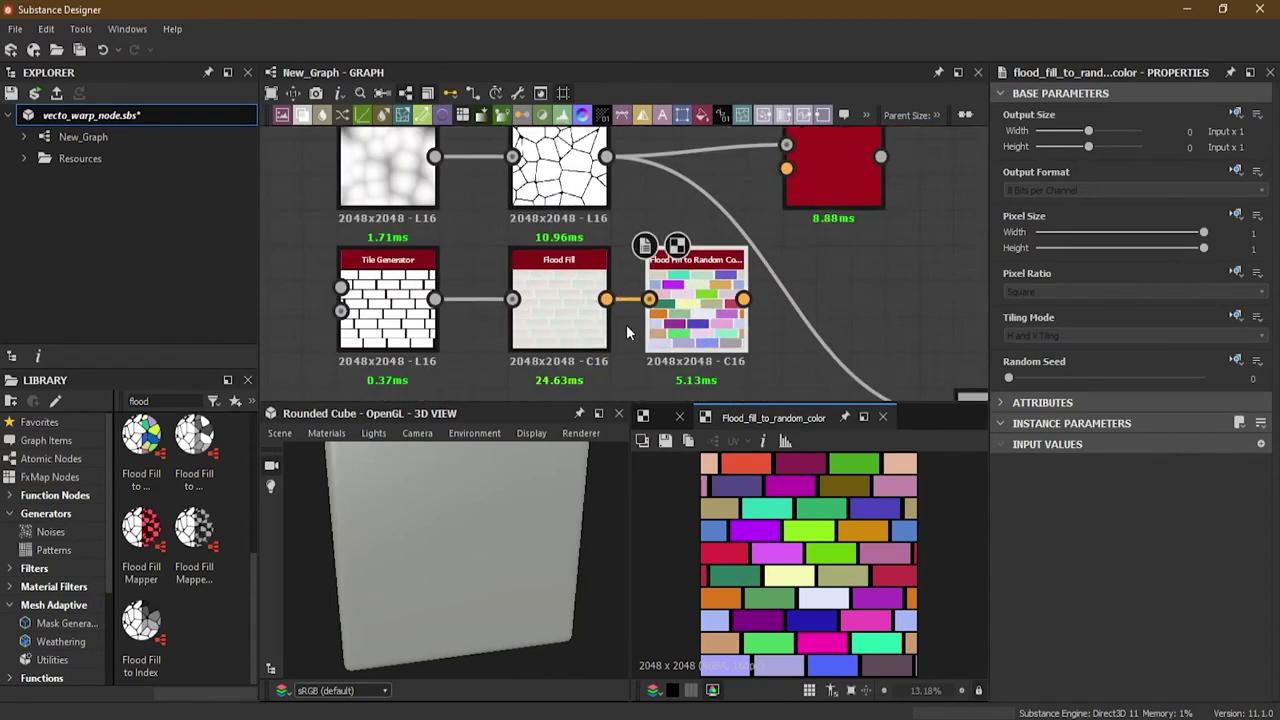
left_click_drag(440, 250, 600, 328)
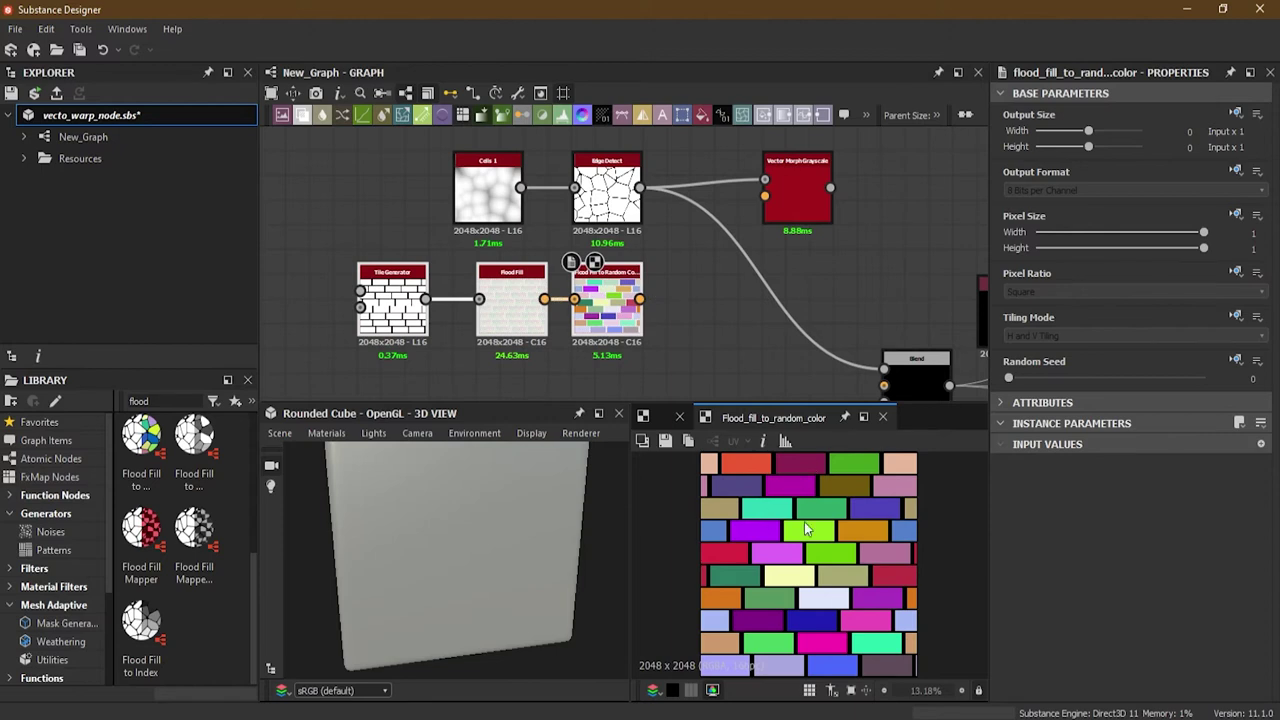
scroll(627, 318, "up", 4)
middle_click_drag(759, 273, 604, 385)
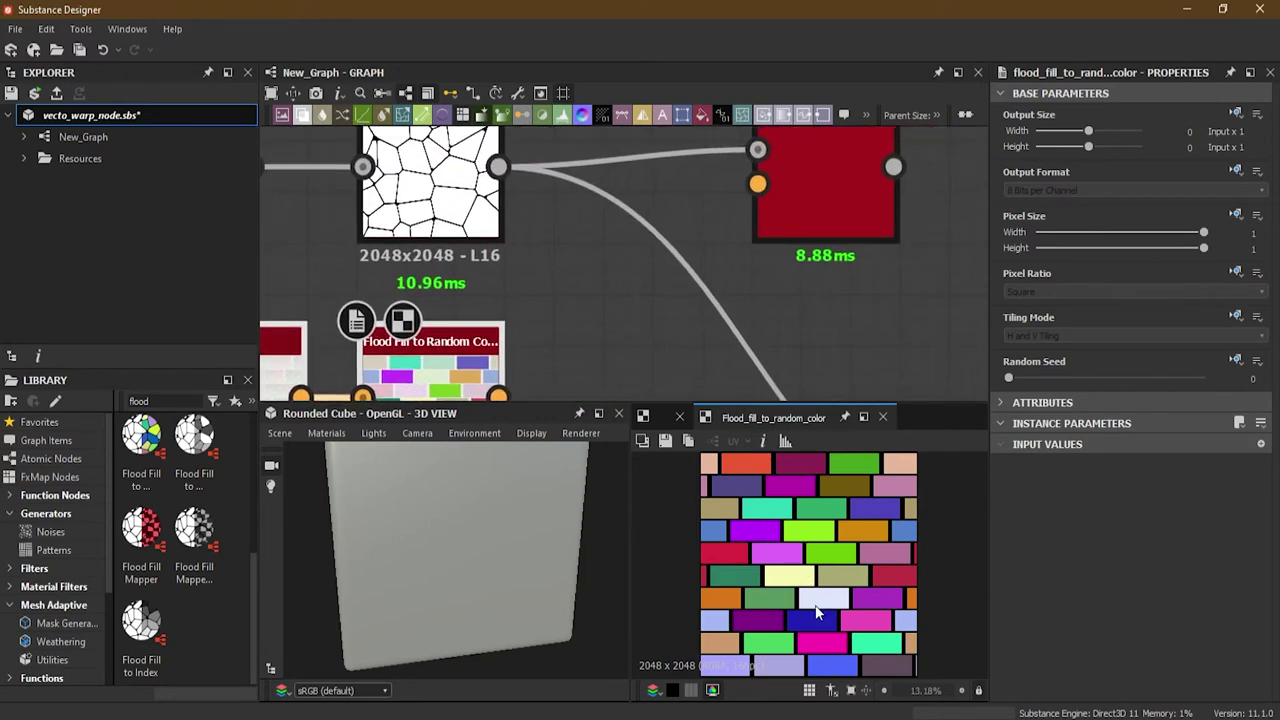
middle_click_drag(575, 312, 560, 346)
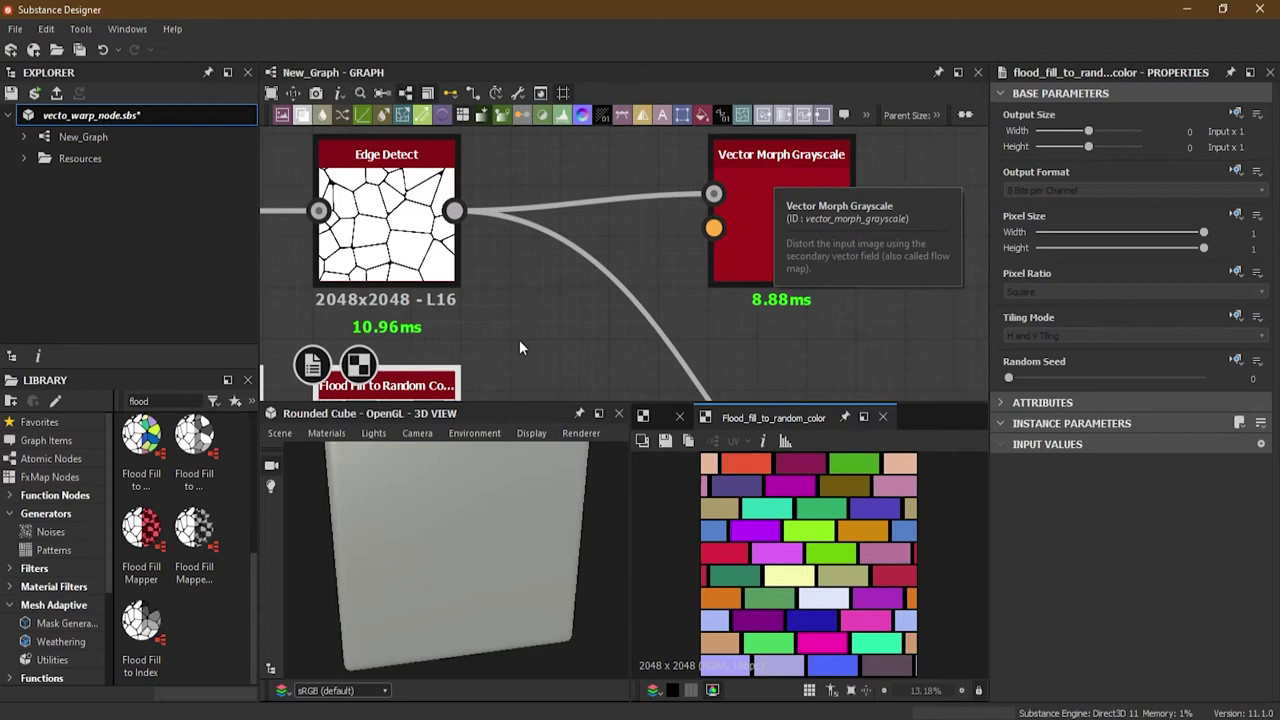
middle_click_drag(519, 350, 532, 258)
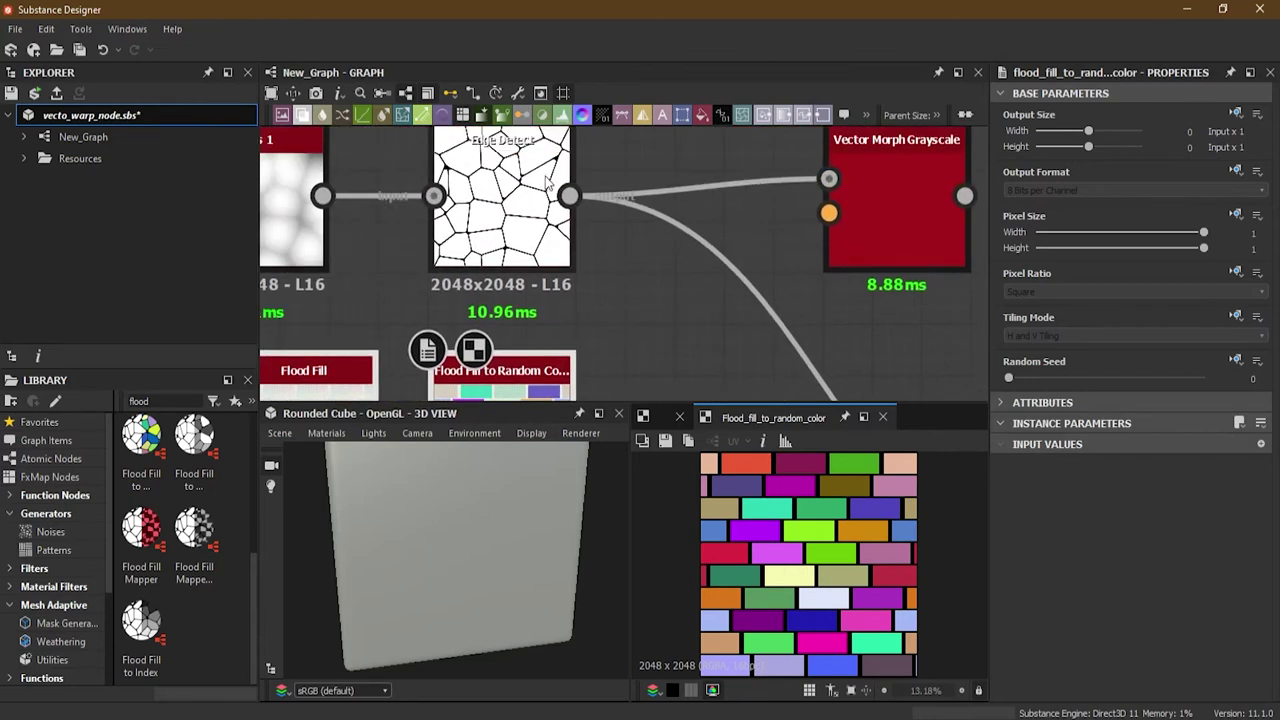
middle_click_drag(614, 312, 527, 268)
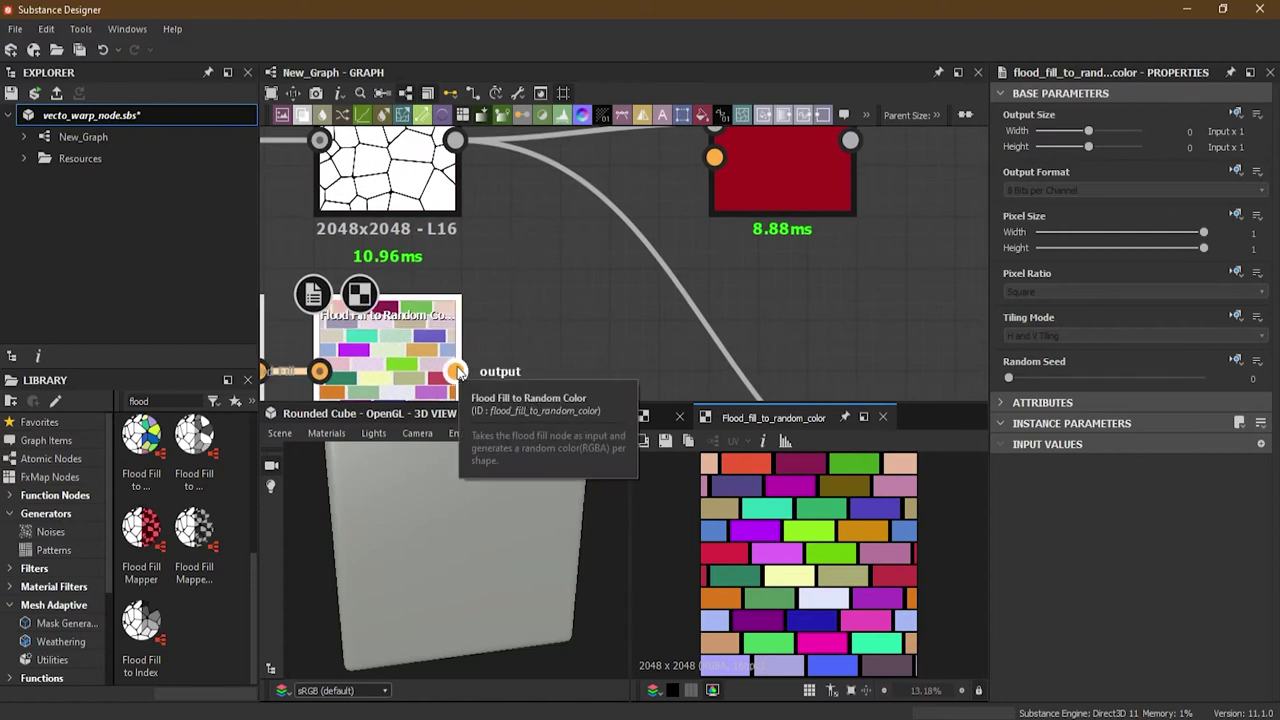
left_click_drag(455, 371, 712, 158)
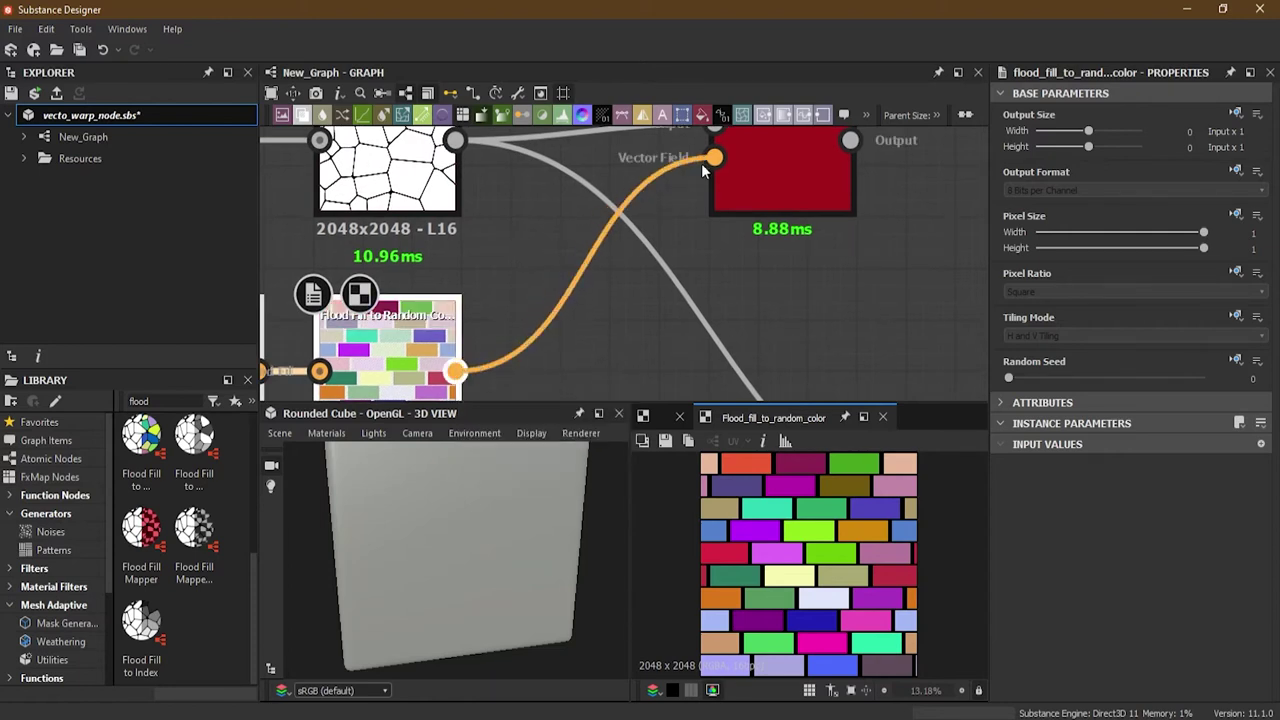
middle_click_drag(710, 178, 668, 268)
double_click(672, 214)
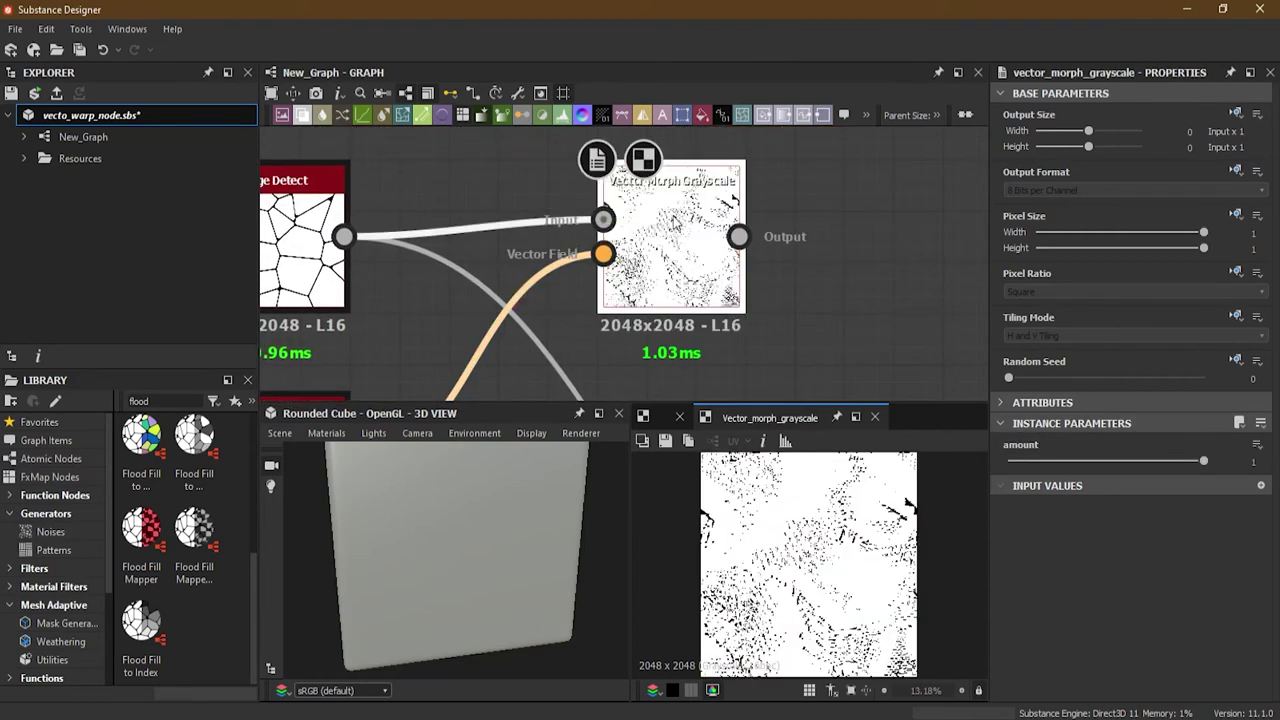
scroll(689, 246, "up", 3)
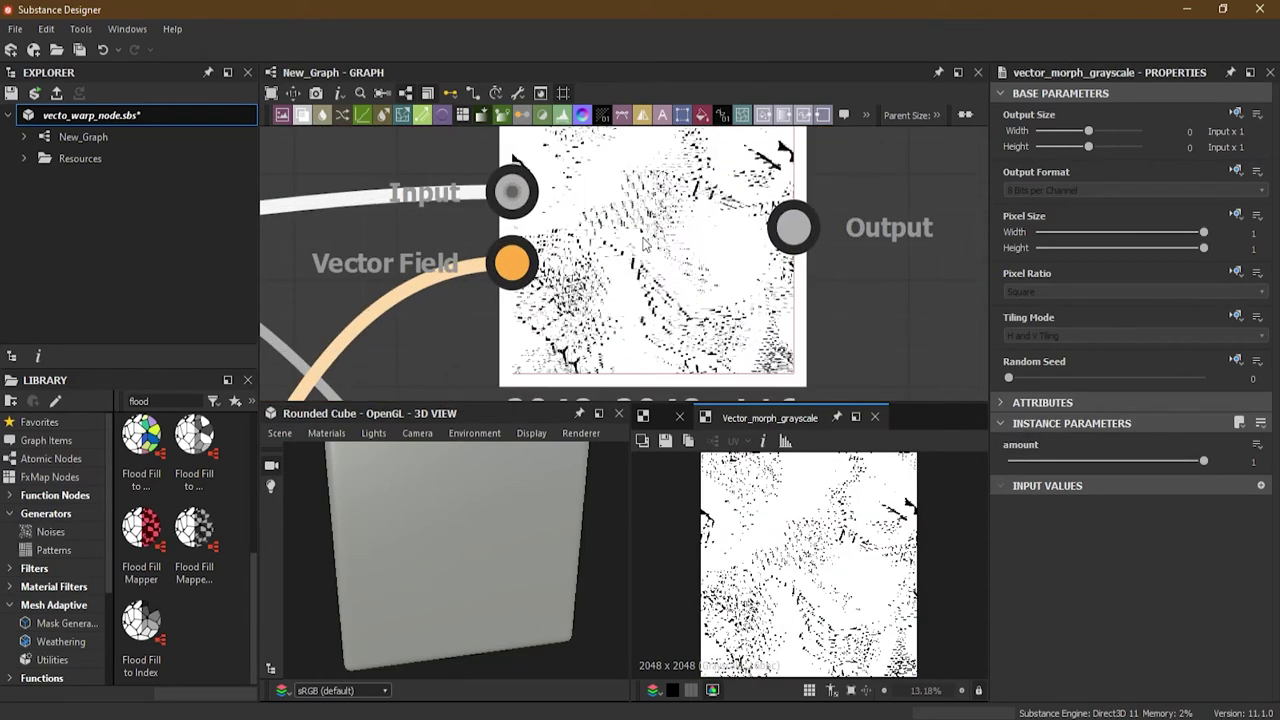
Step: Lower Vector Morph Grayscale's amount from 1 and fine-tune it to 0.1
scroll(656, 205, "down", 1)
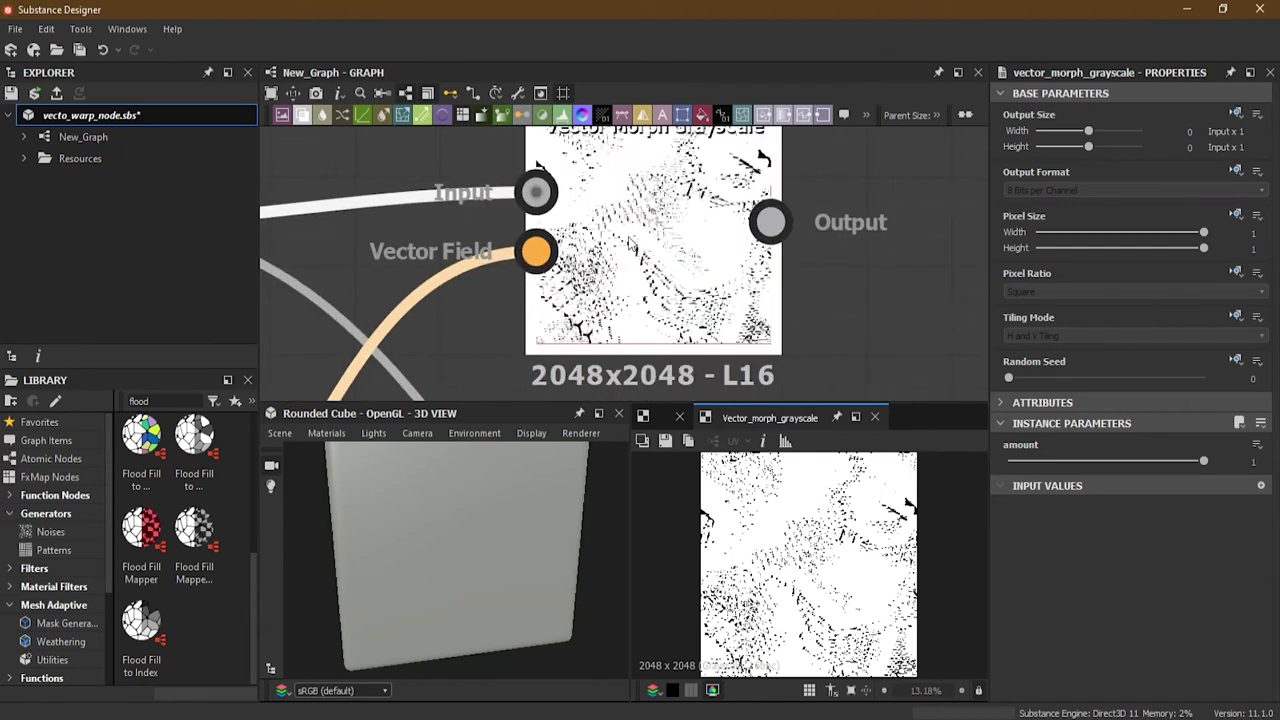
scroll(653, 276, "down", 1)
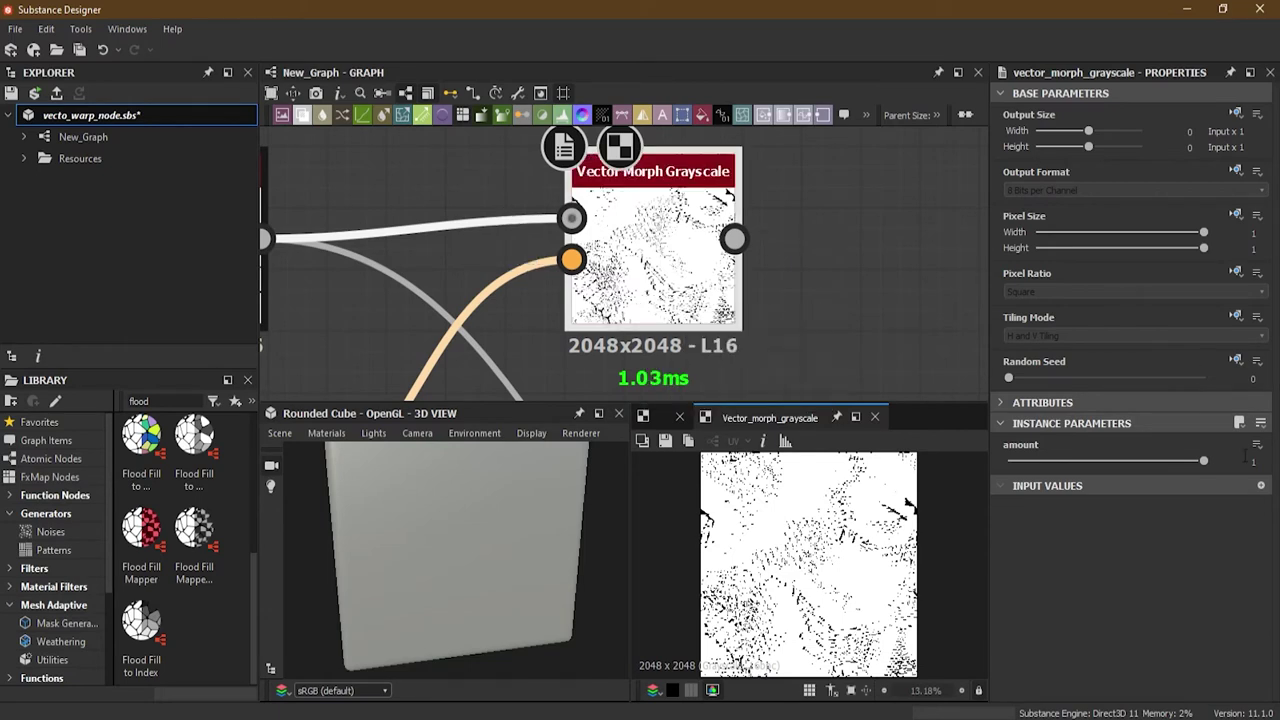
left_click_drag(1203, 461, 999, 466)
scroll(606, 249, "up", 3)
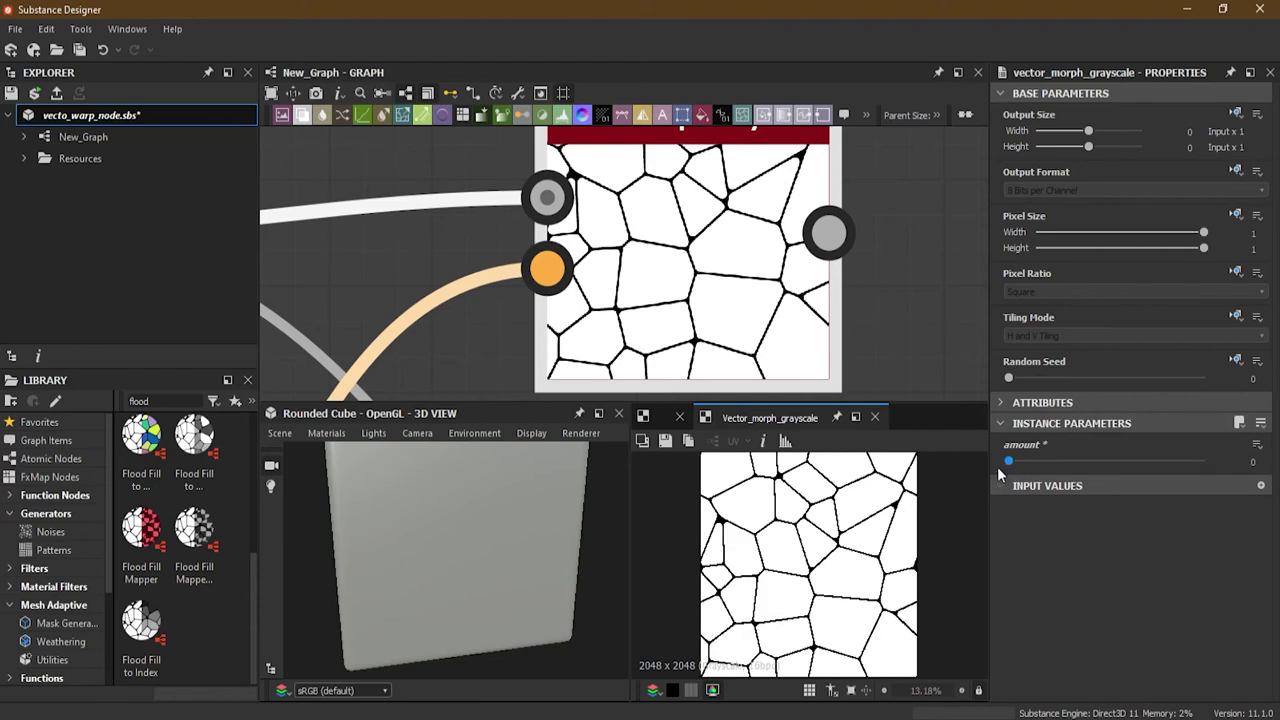
scroll(712, 310, "down", 3)
middle_click_drag(594, 283, 551, 283)
scroll(715, 250, "up", 2)
left_click_drag(1008, 463, 1023, 462)
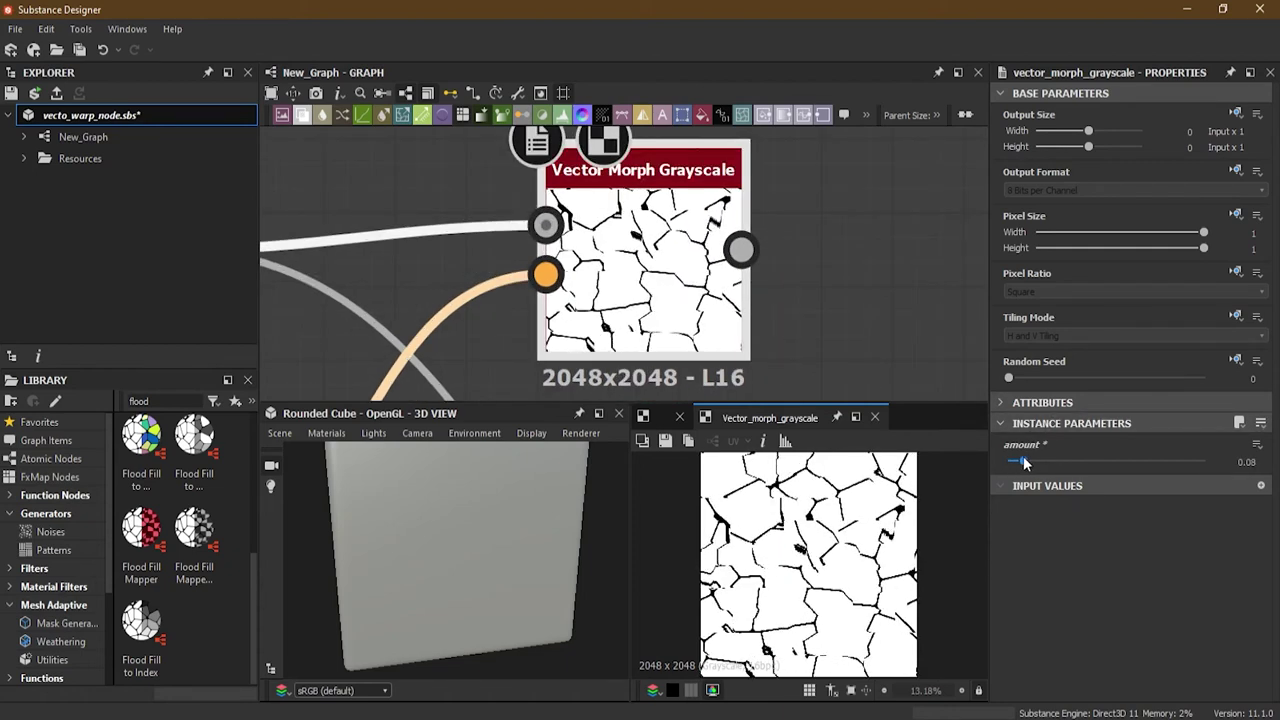
scroll(500, 286, "up", 2)
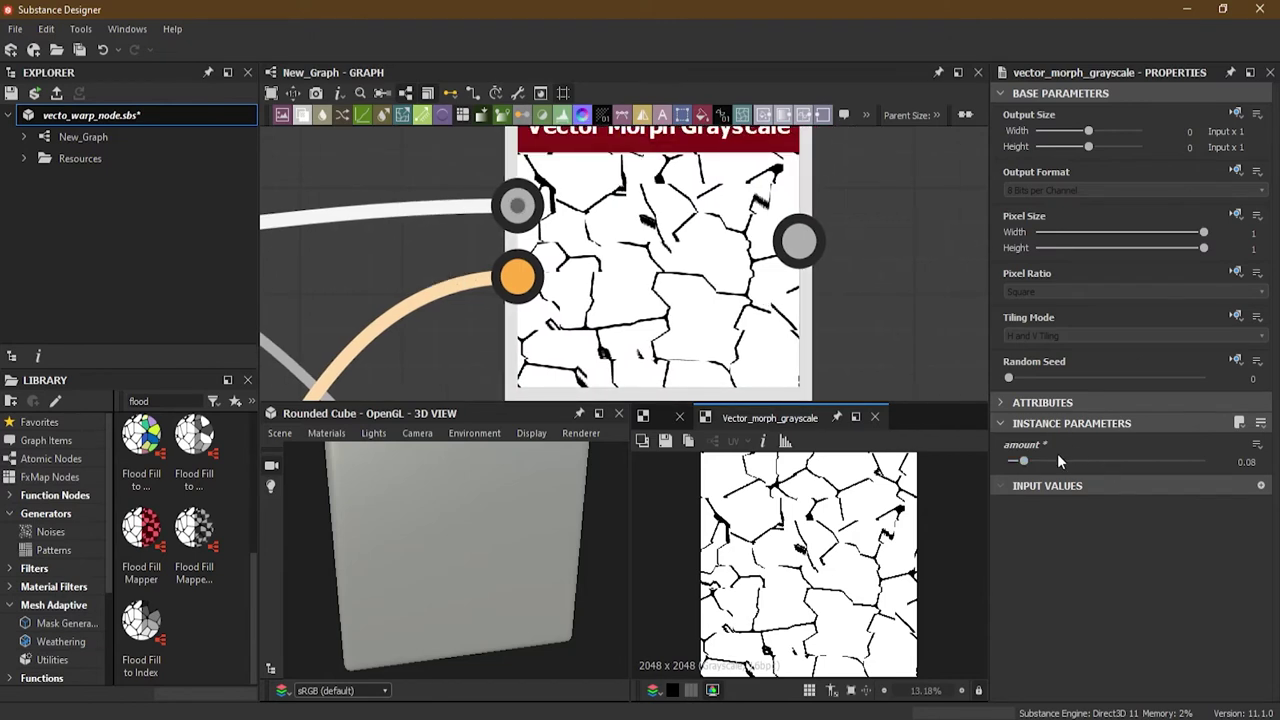
mouse_move(1023, 463)
left_mouse_down()
mouse_move(1060, 461)
mouse_move(1035, 462)
left_mouse_up()
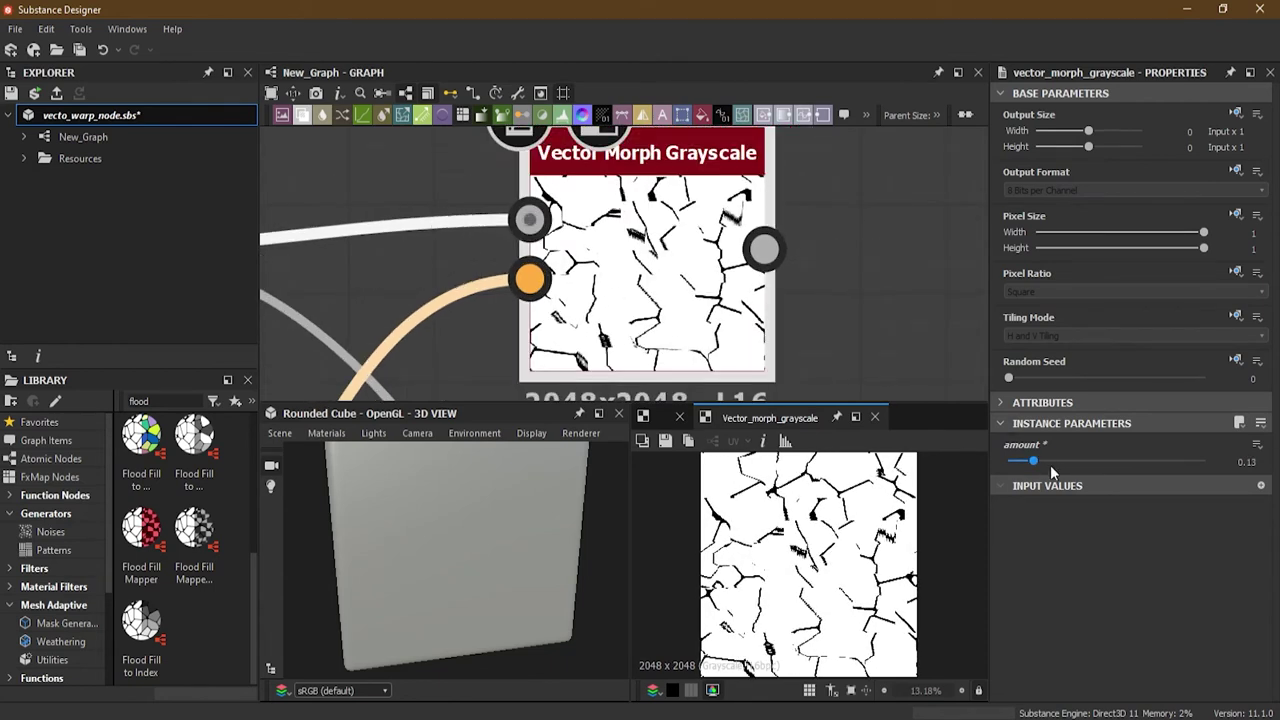
left_click_drag(1033, 463, 1026, 463)
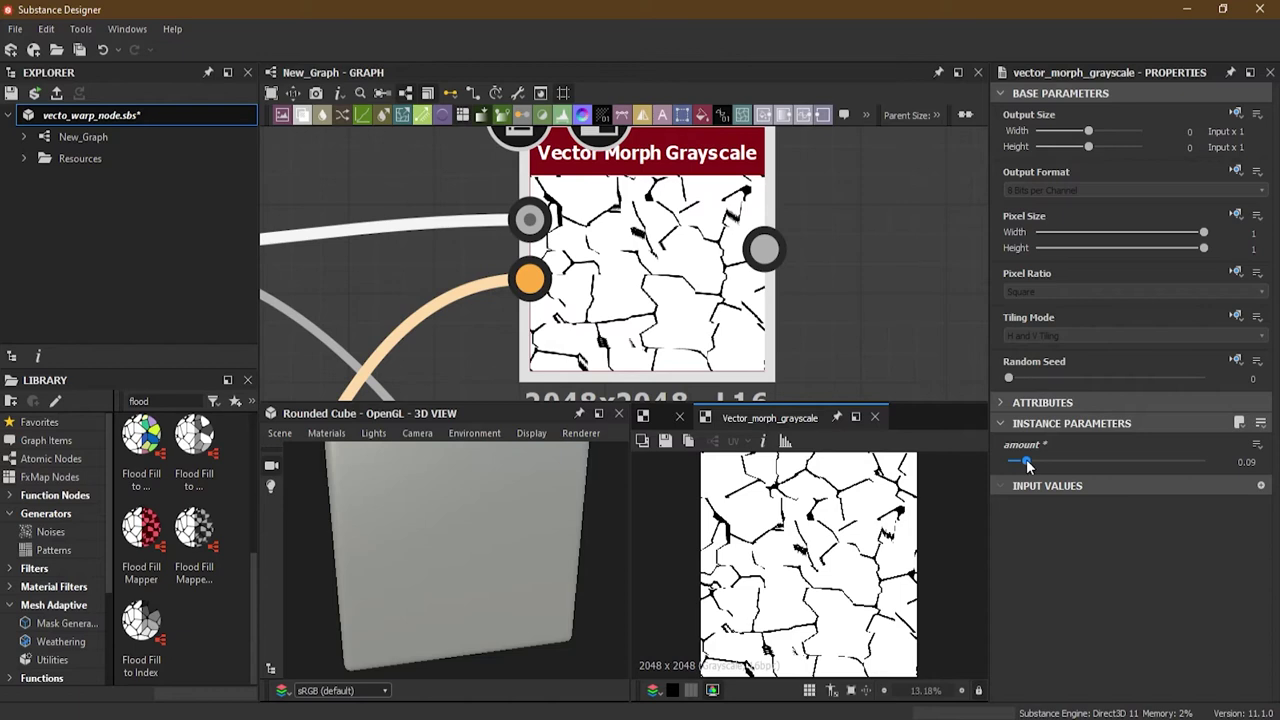
scroll(778, 318, "down", 3)
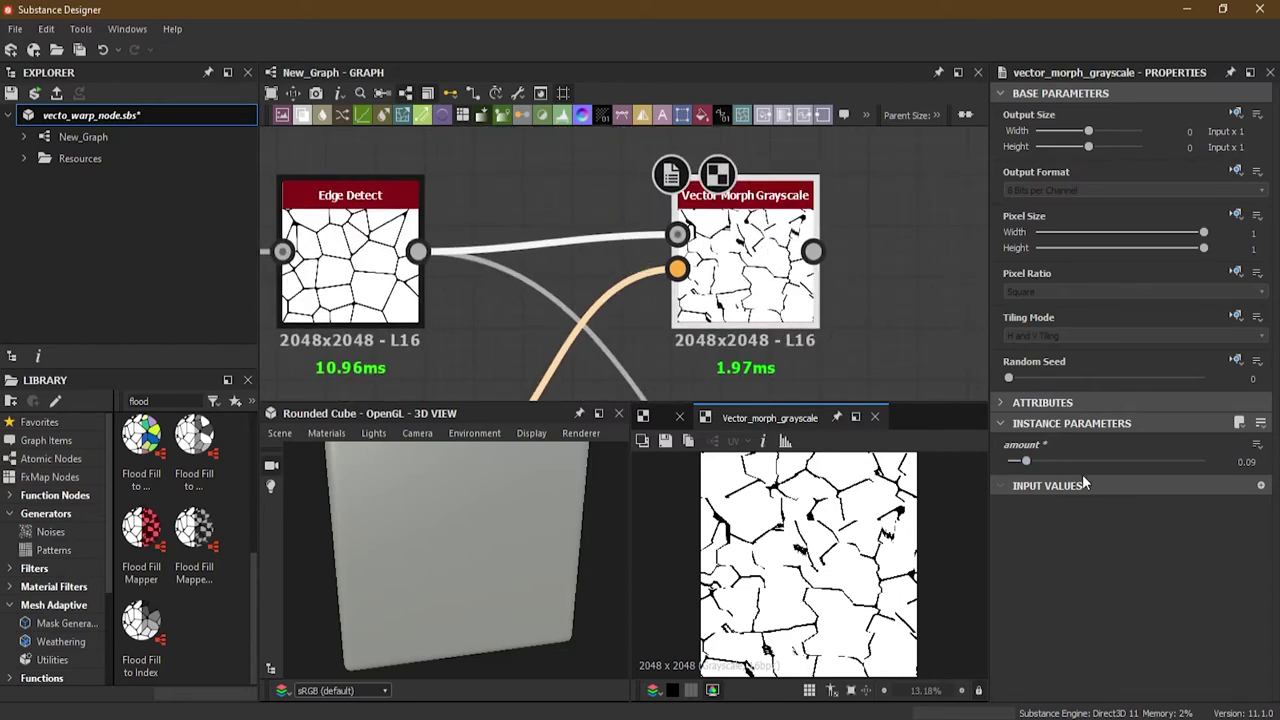
left_click_drag(1026, 462, 1030, 467)
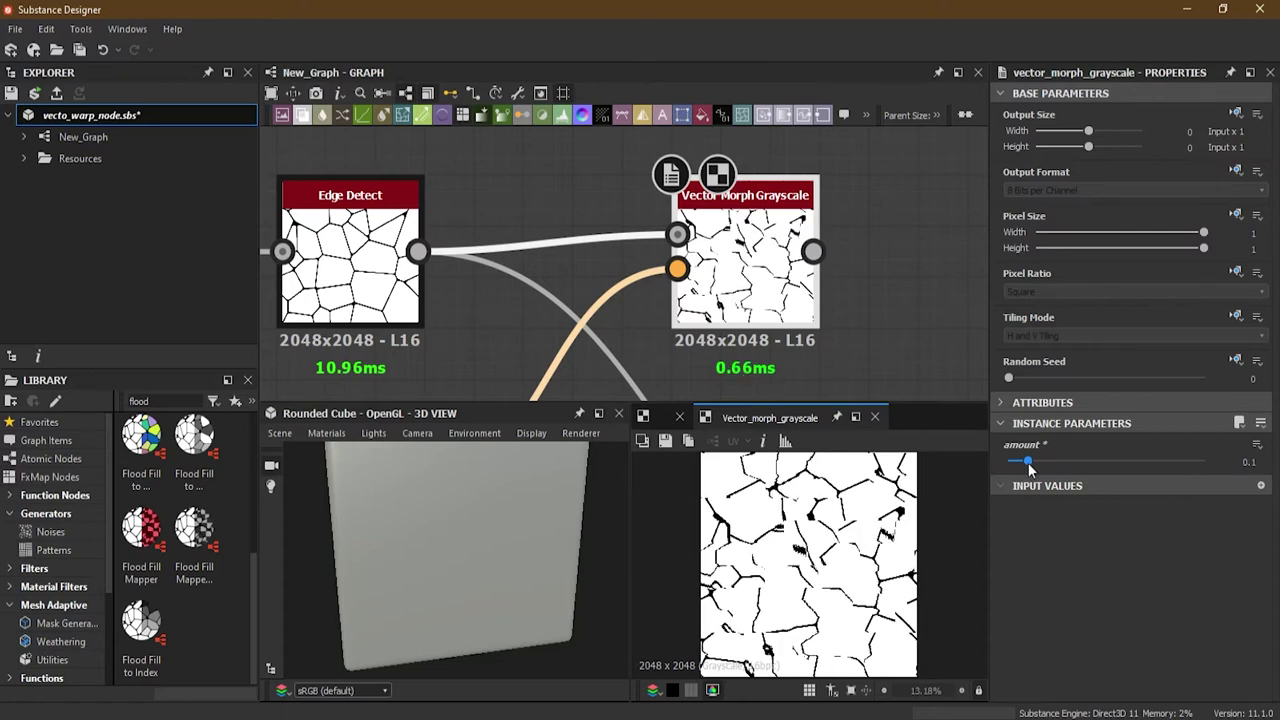
scroll(698, 211, "down", 5)
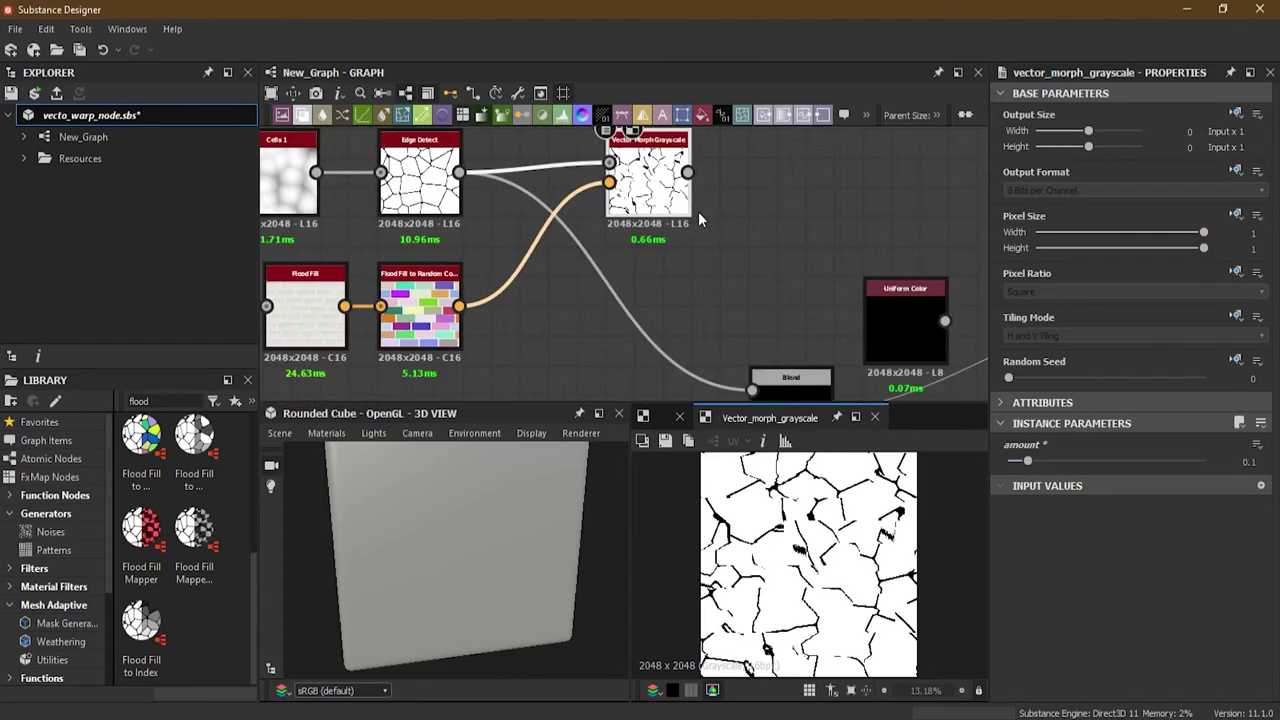
Step: Move the Uniform Color node aside and delete the Edge Detect link into Blend
middle_click_drag(698, 211, 636, 208)
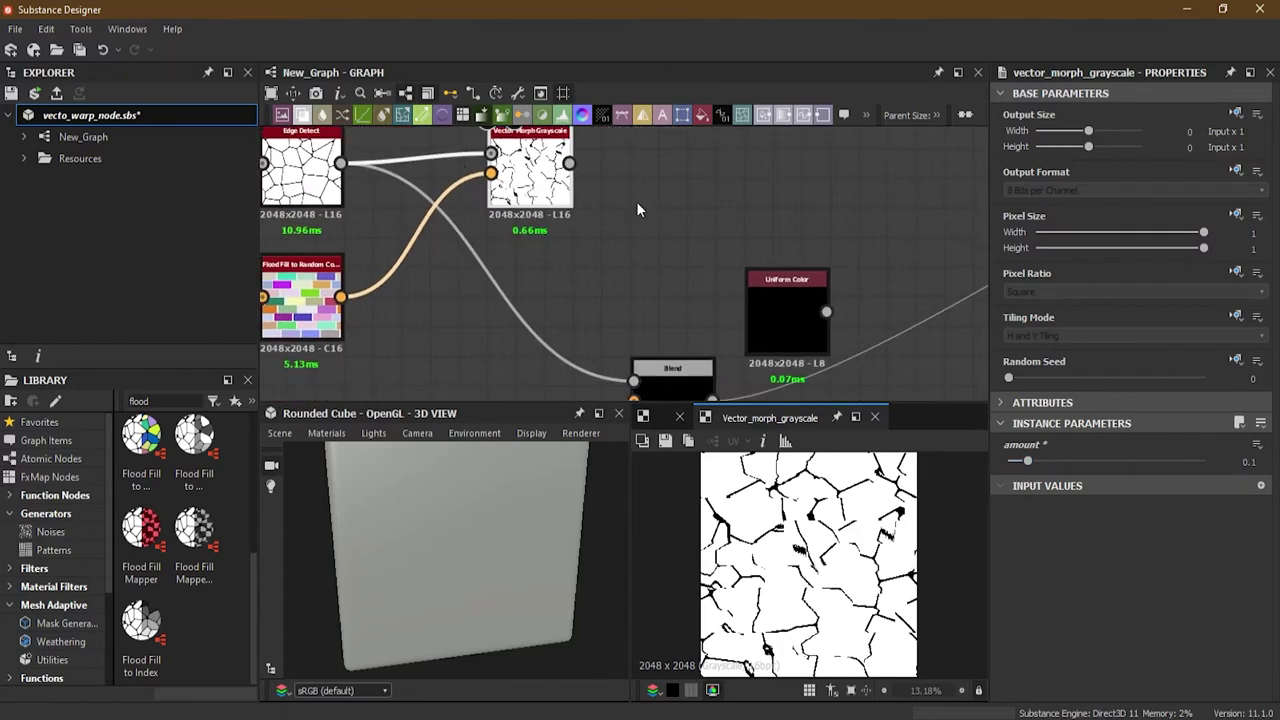
scroll(725, 248, "down", 2)
left_click_drag(762, 280, 273, 179)
left_click_drag(698, 340, 686, 295)
scroll(650, 240, "up", 3)
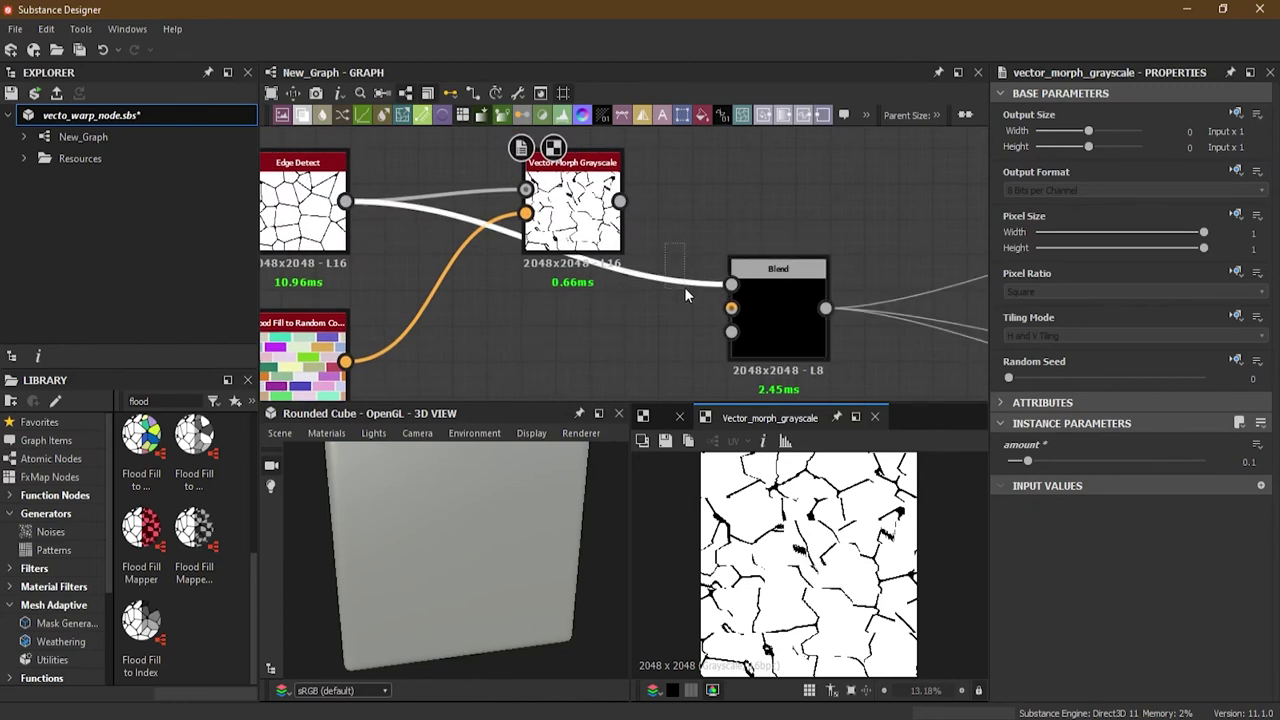
middle_click_drag(664, 276, 714, 313)
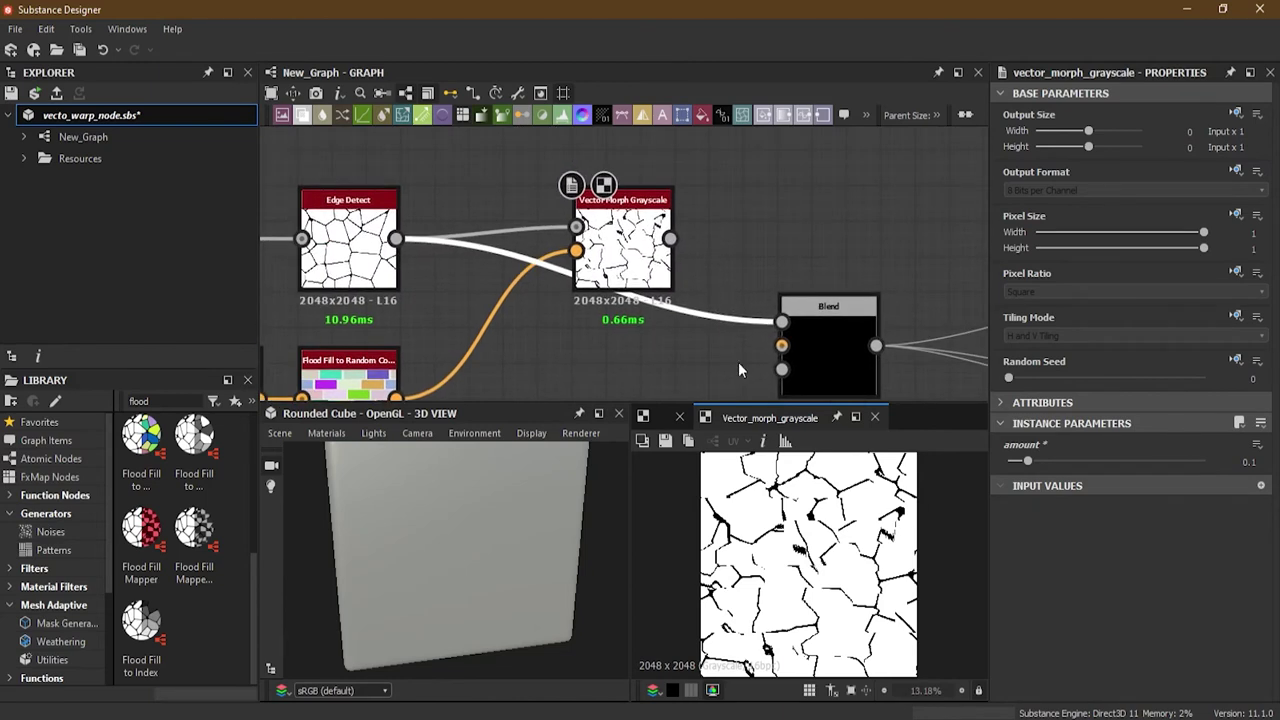
key("Delete")
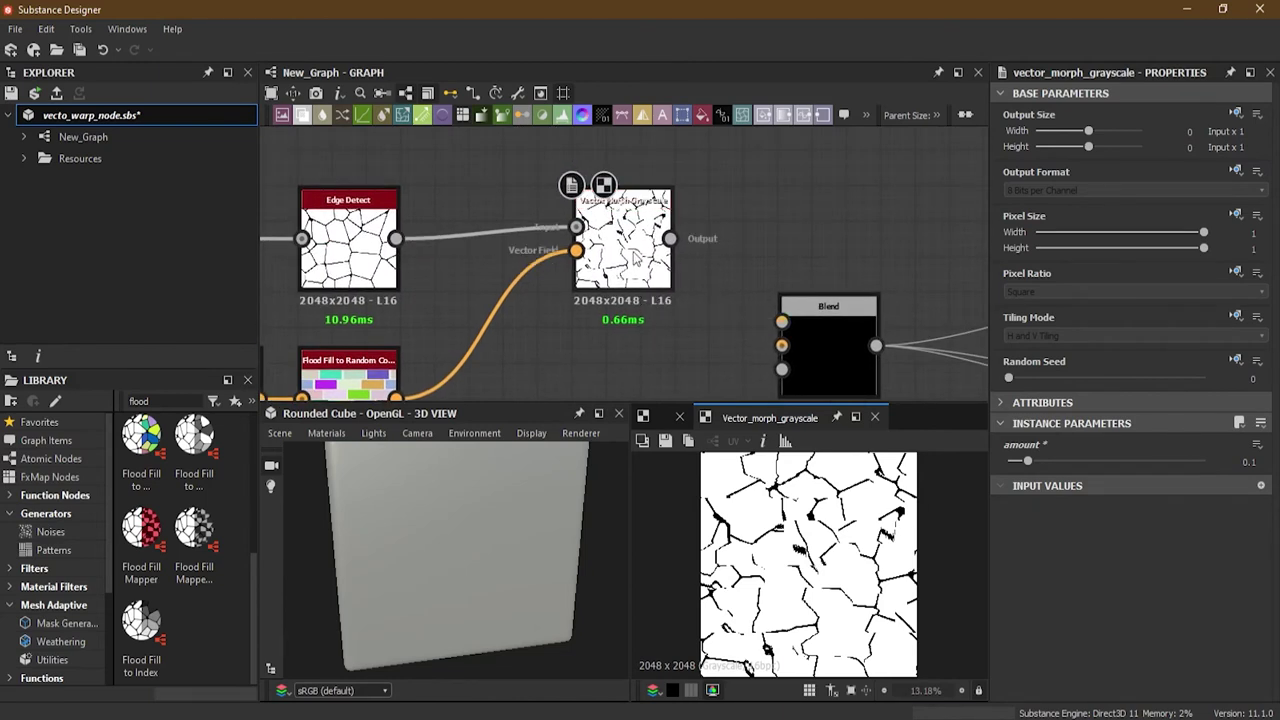
Step: Connect Vector Morph Grayscale's output to the Blend's Foreground input
left_click_drag(650, 276, 615, 343)
scroll(684, 303, "up", 3)
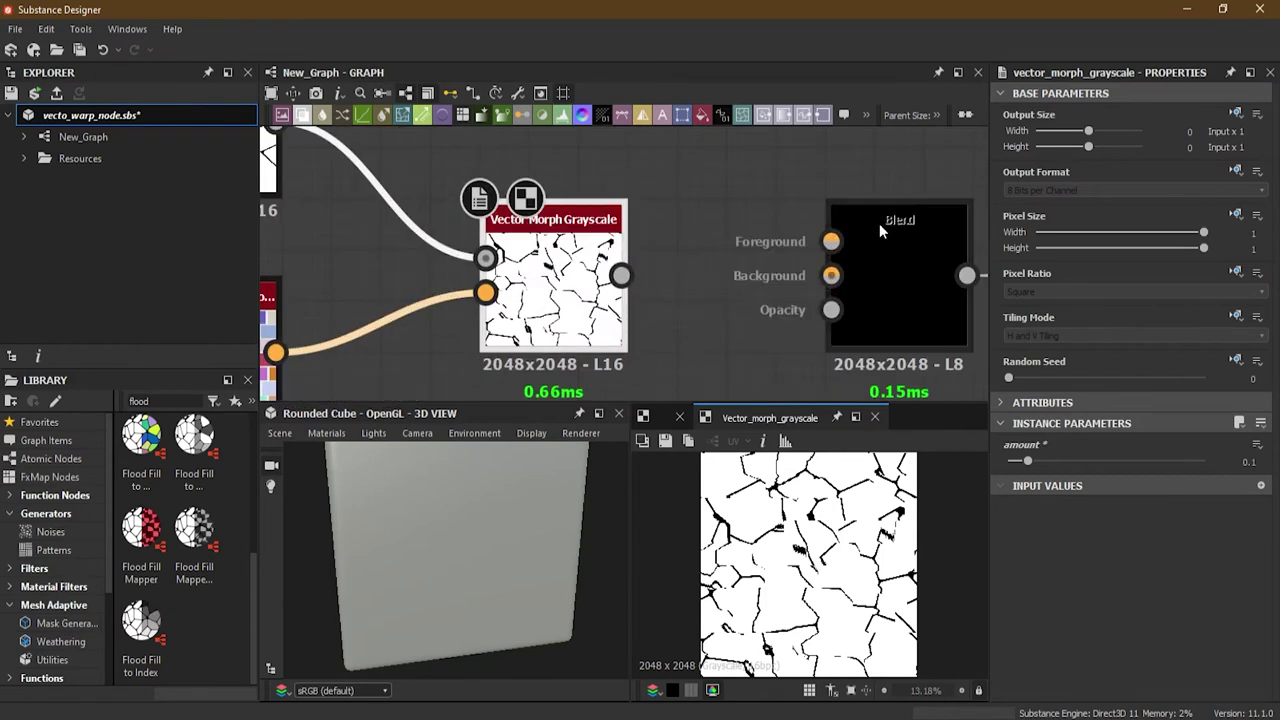
left_click_drag(623, 277, 832, 243)
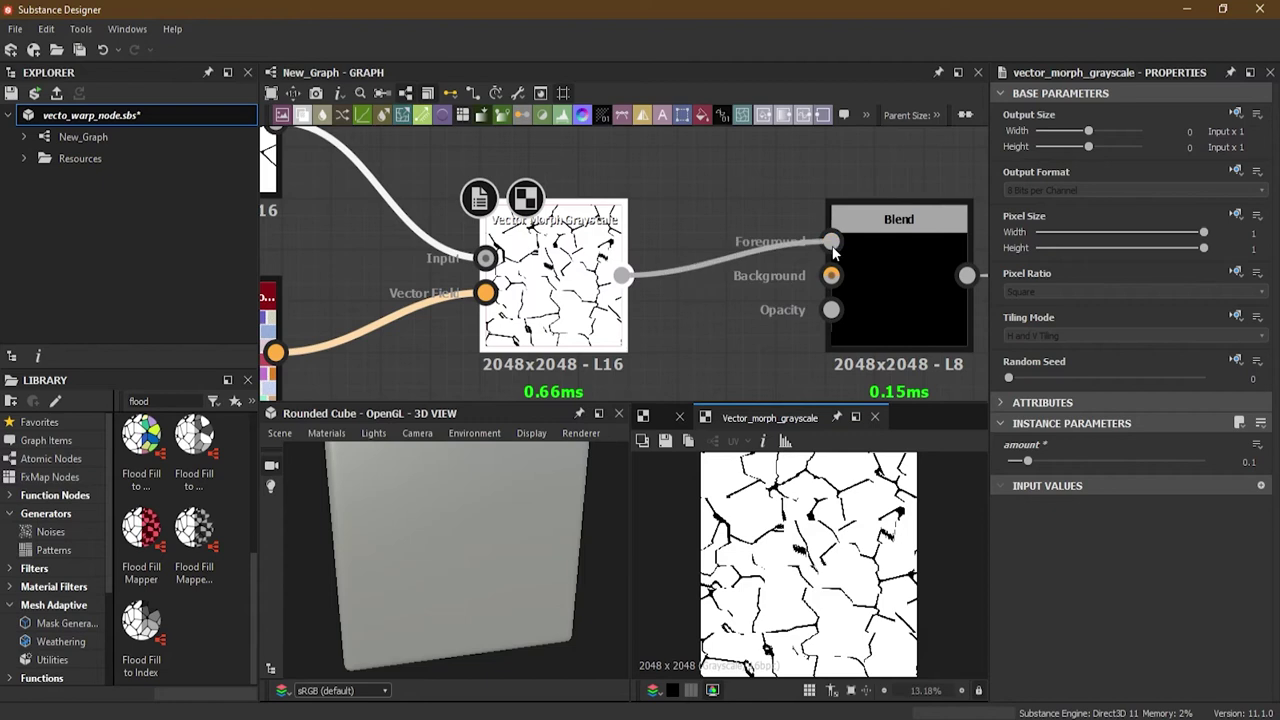
left_click(884, 241)
middle_click_drag(723, 306, 684, 261)
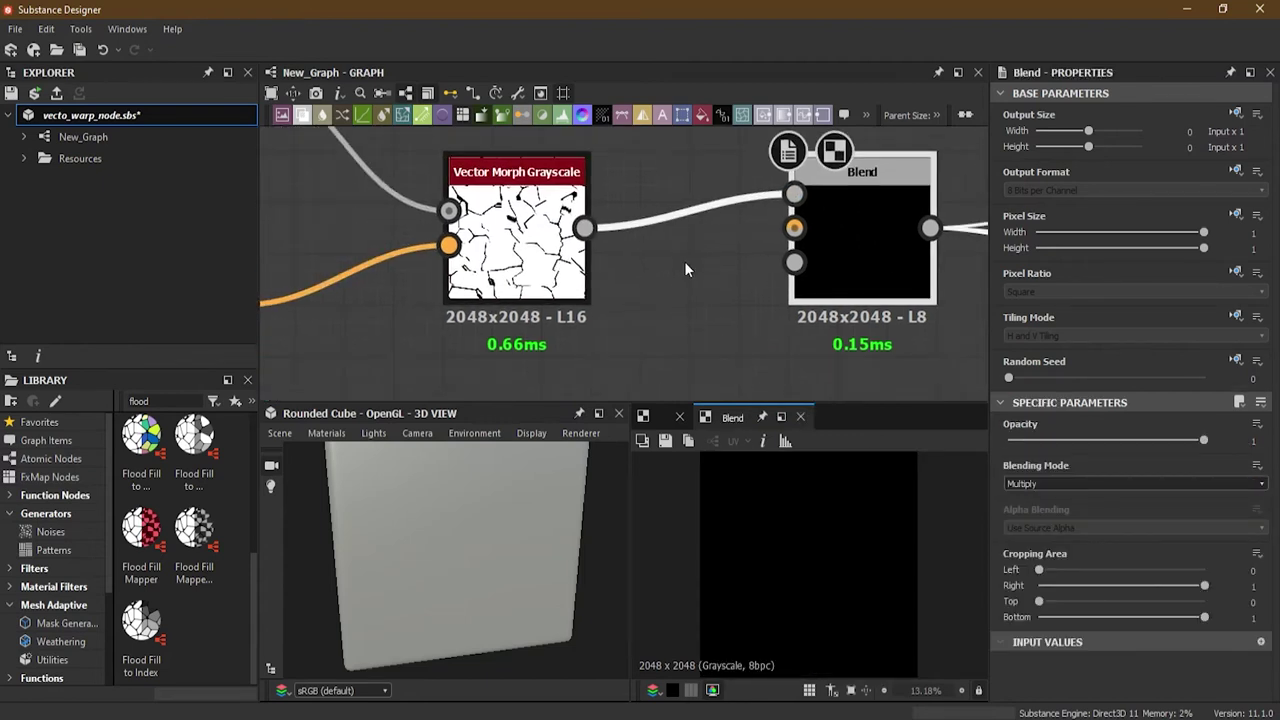
Step: Set the Blend's Blending Mode to Copy
left_click(1091, 479)
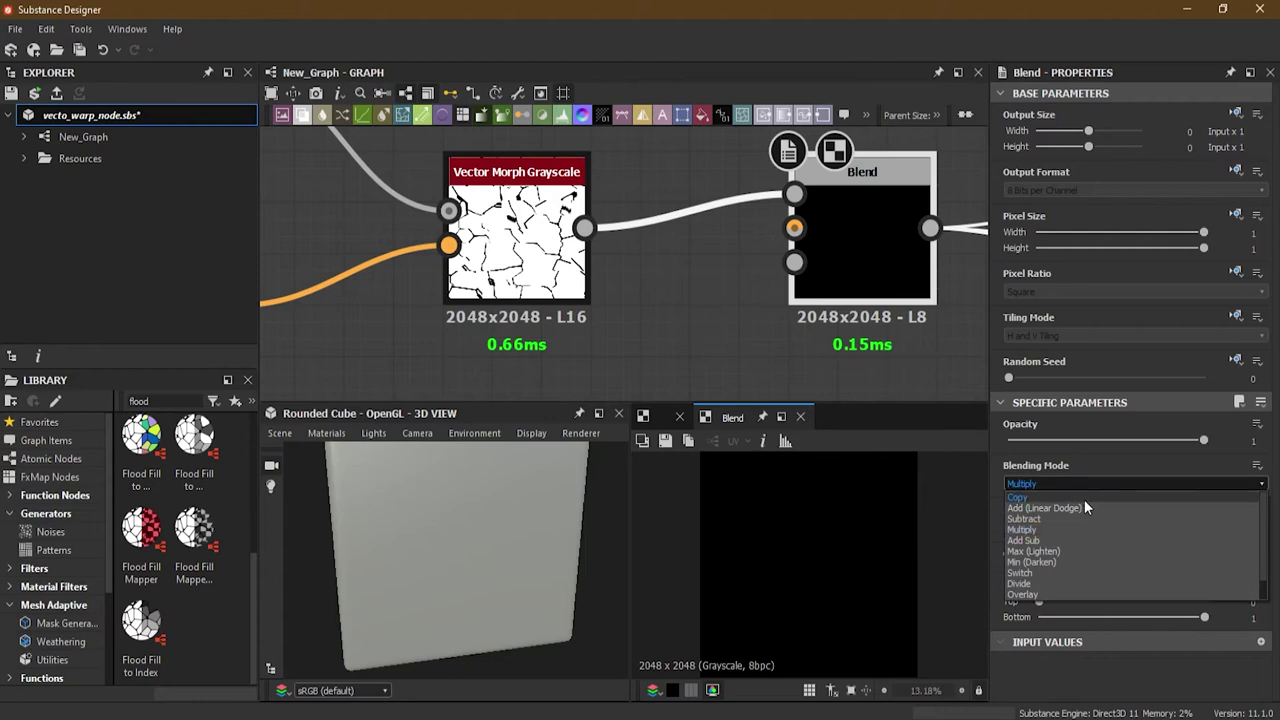
left_click(1084, 499)
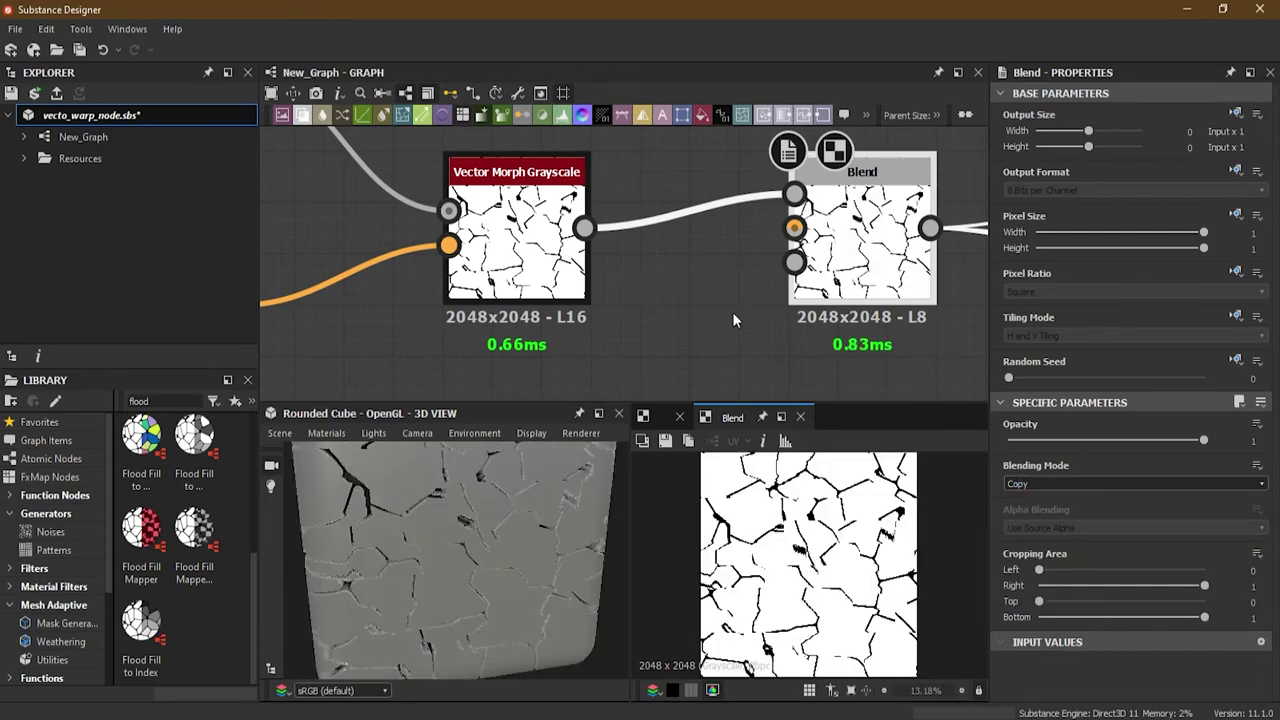
scroll(732, 319, "down", 3)
middle_click_drag(726, 311, 845, 332)
scroll(697, 335, "down", 2)
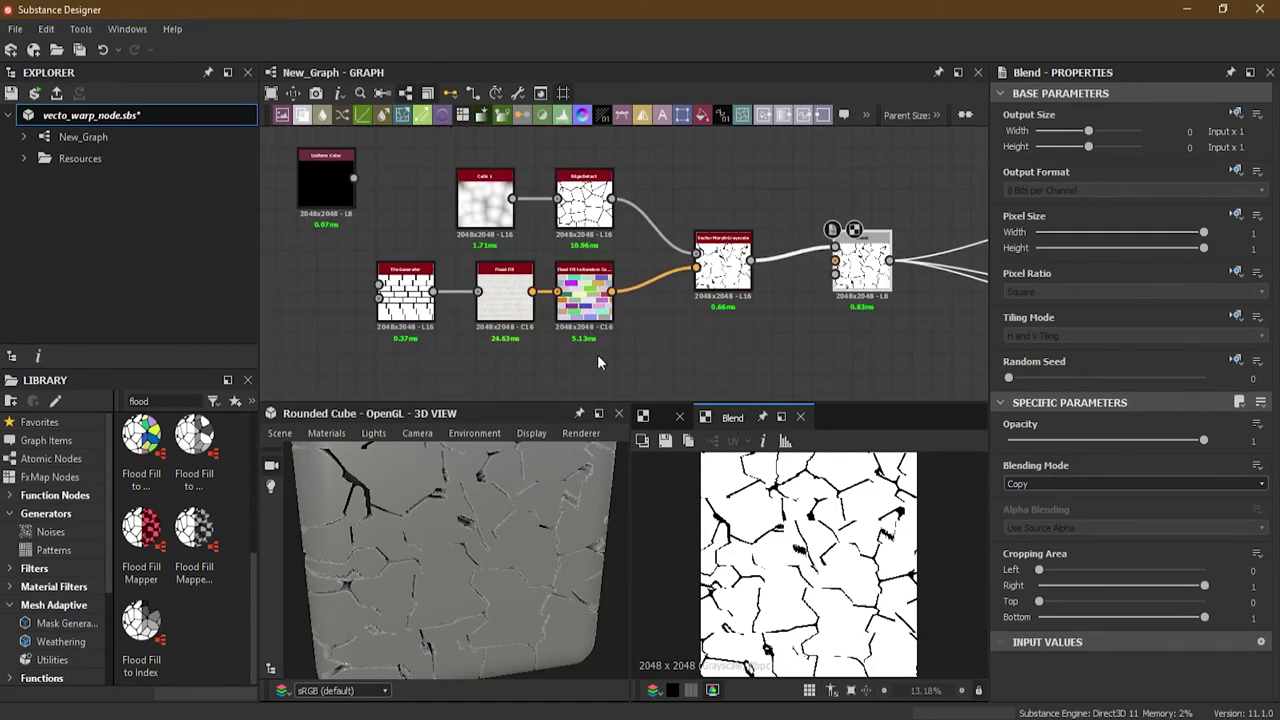
scroll(610, 350, "down", 1)
scroll(647, 334, "up", 1)
Step: Move the Tile Generator down and connect its bricks to the Blend's Background
left_click_drag(360, 262, 360, 337)
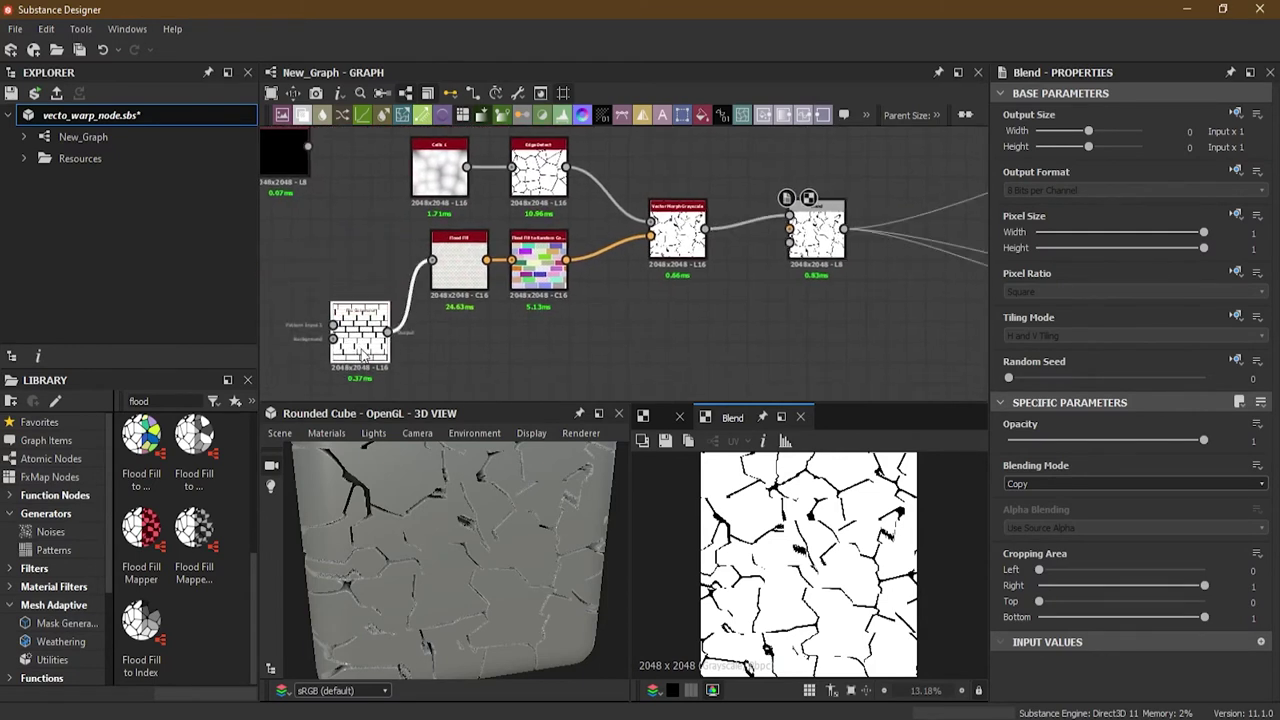
scroll(420, 355, "up", 2)
scroll(504, 346, "down", 1)
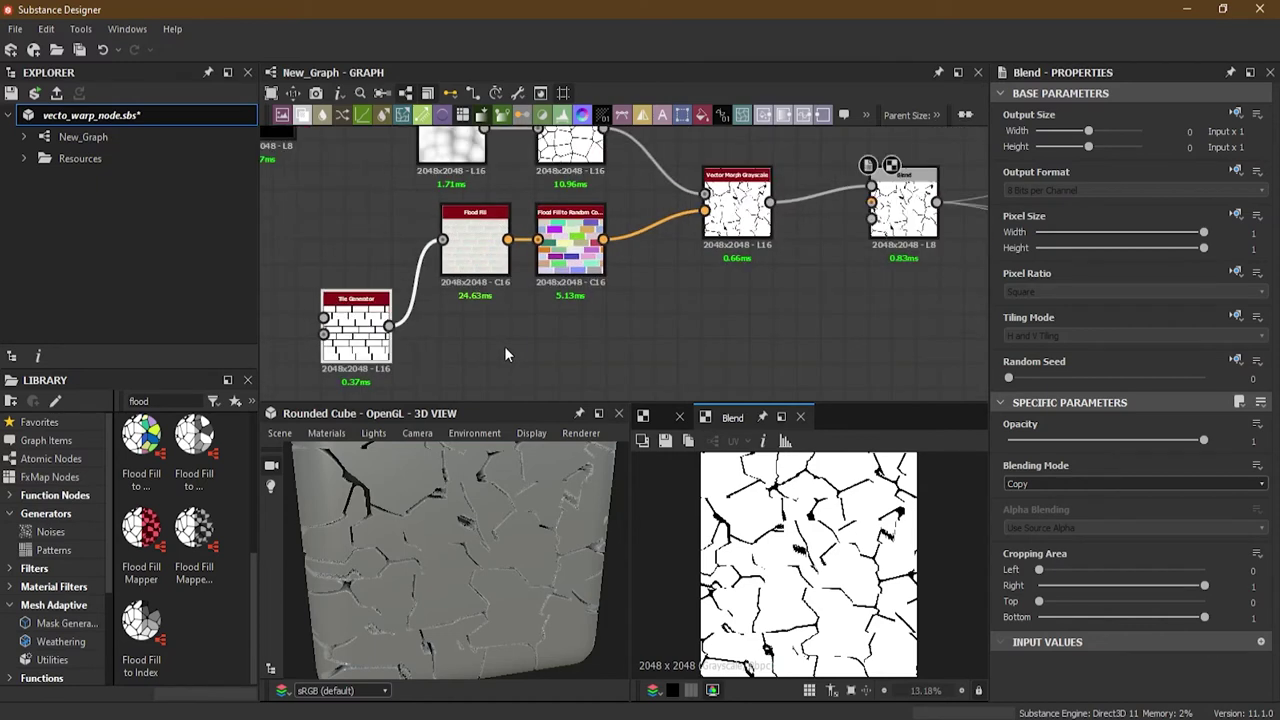
middle_click_drag(583, 346, 503, 358)
left_click_drag(313, 341, 794, 216)
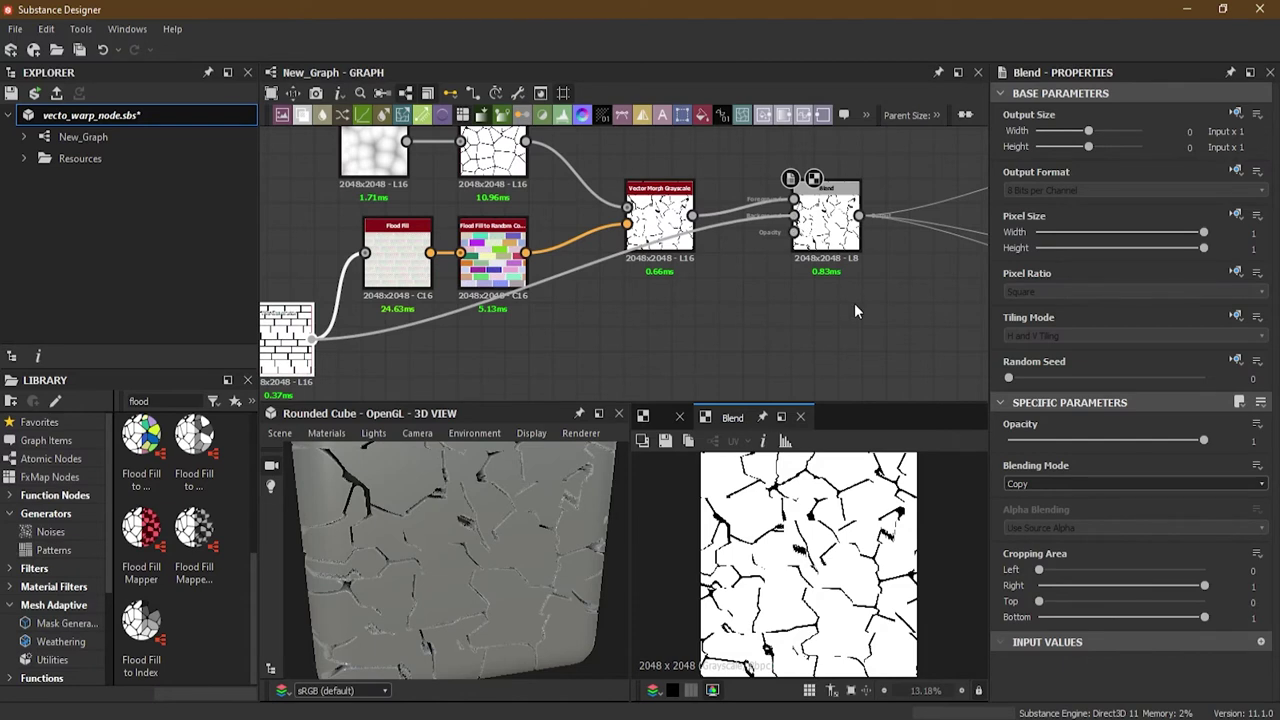
scroll(876, 289, "up", 4)
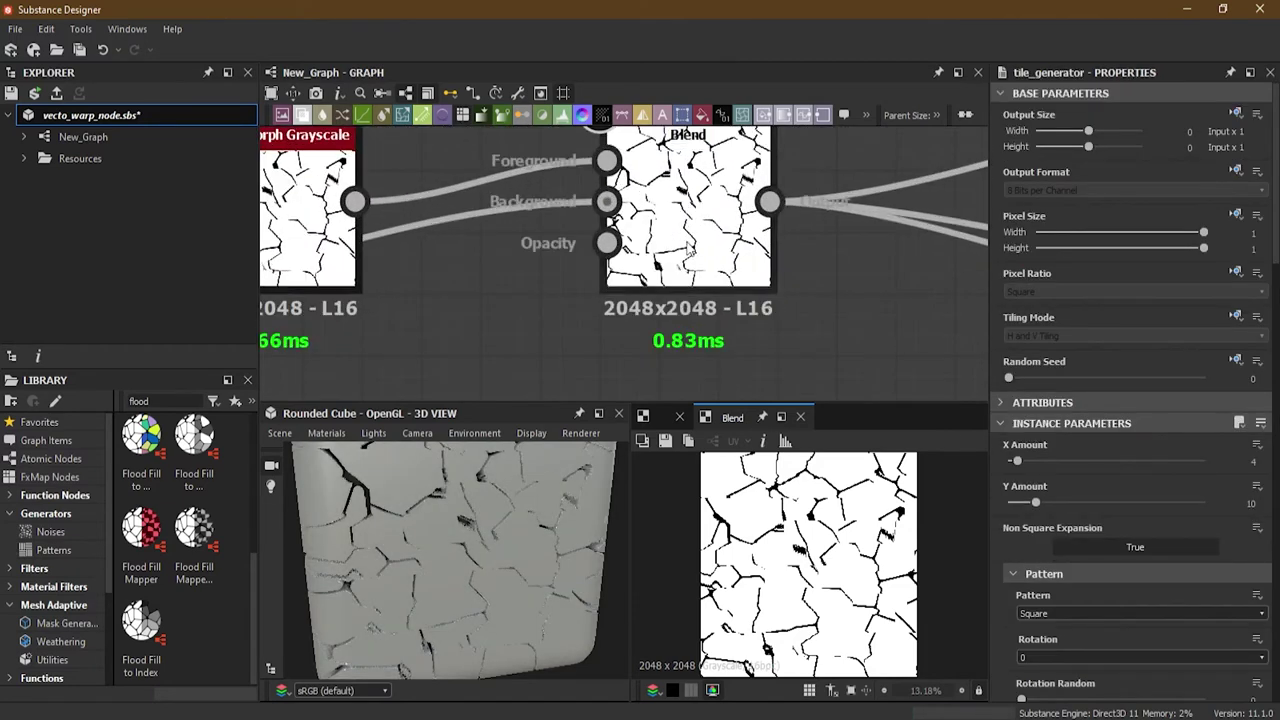
Step: Switch the Blend's Blending Mode from Copy to Multiply
left_click(690, 248)
left_click(1103, 484)
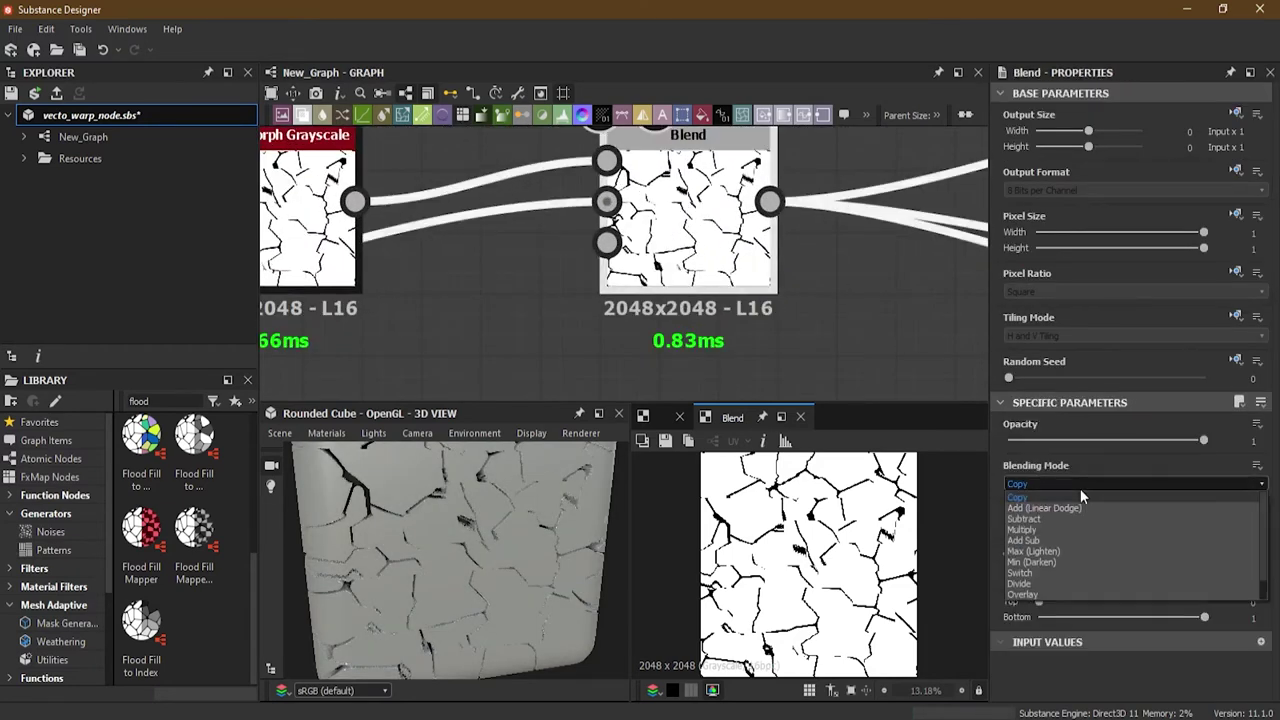
left_click(1076, 527)
Step: Orbit and zoom the 3D view to inspect the cracked bricks on the cube
left_click_drag(543, 633, 521, 585)
scroll(457, 540, "up", 5)
scroll(496, 549, "down", 5)
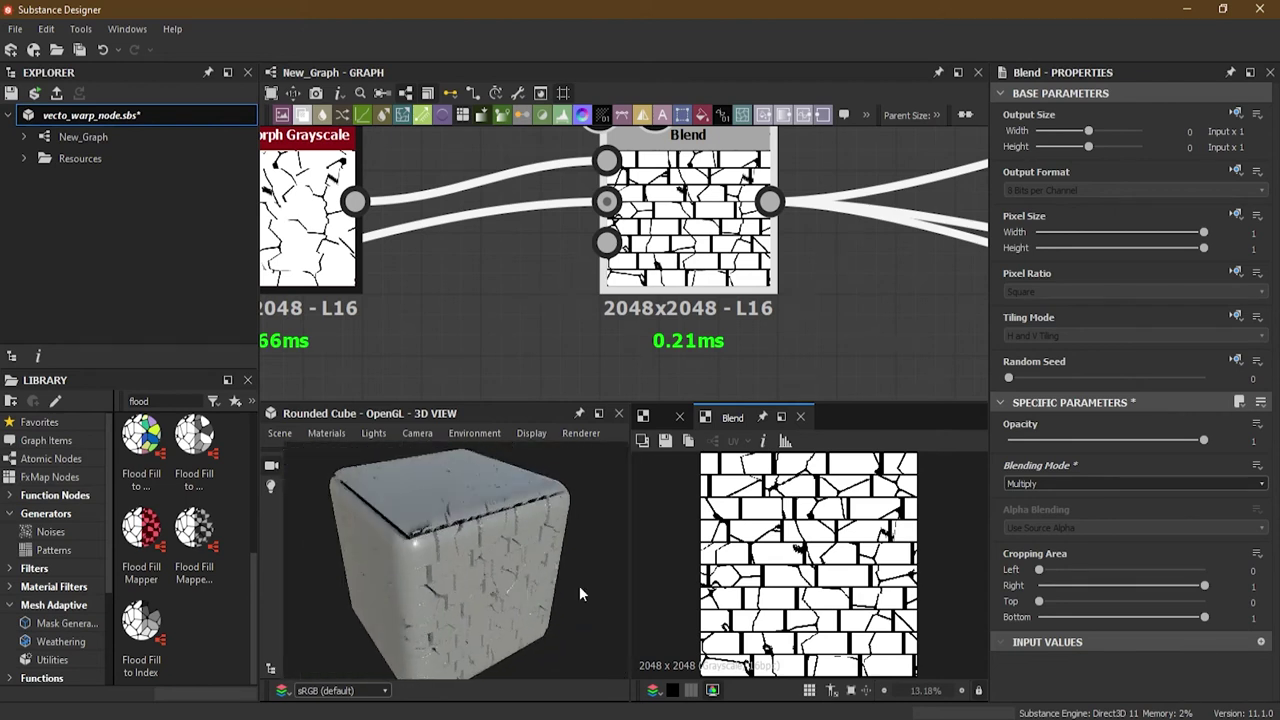
left_click_drag(590, 573, 509, 596)
scroll(509, 596, "up", 10)
left_click_drag(496, 524, 516, 555)
scroll(515, 562, "down", 5)
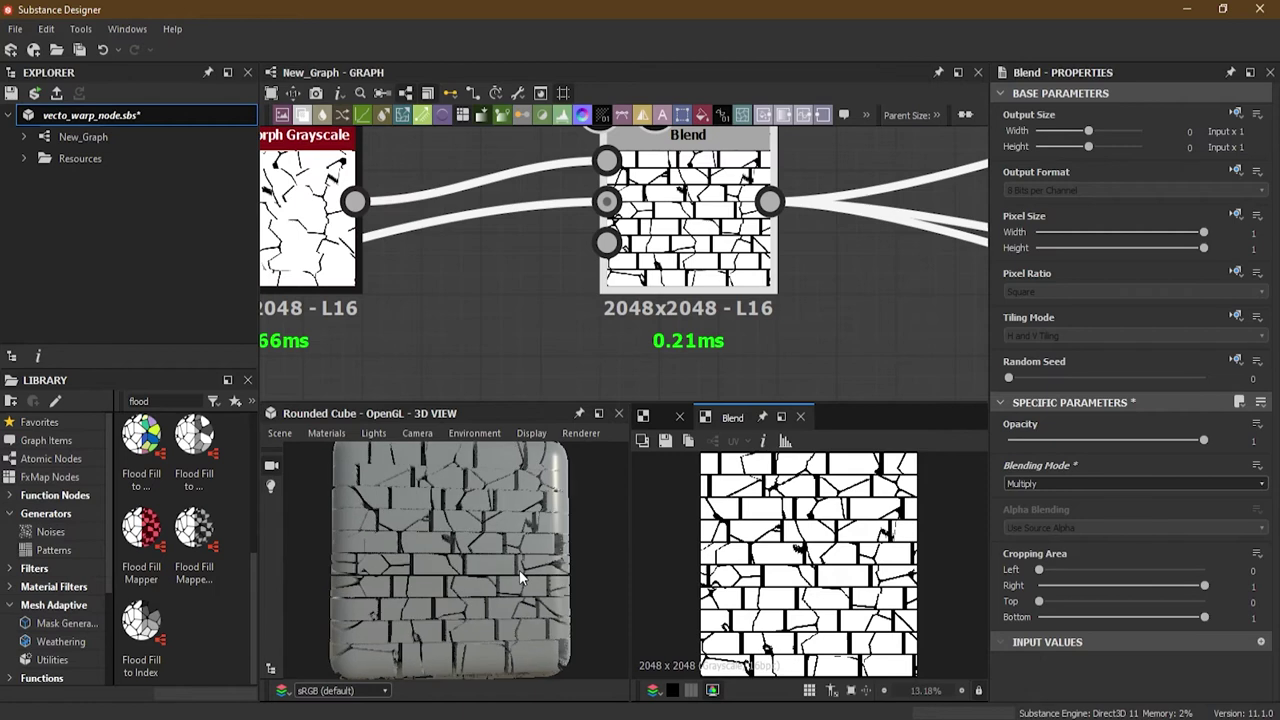
scroll(519, 570, "up", 3)
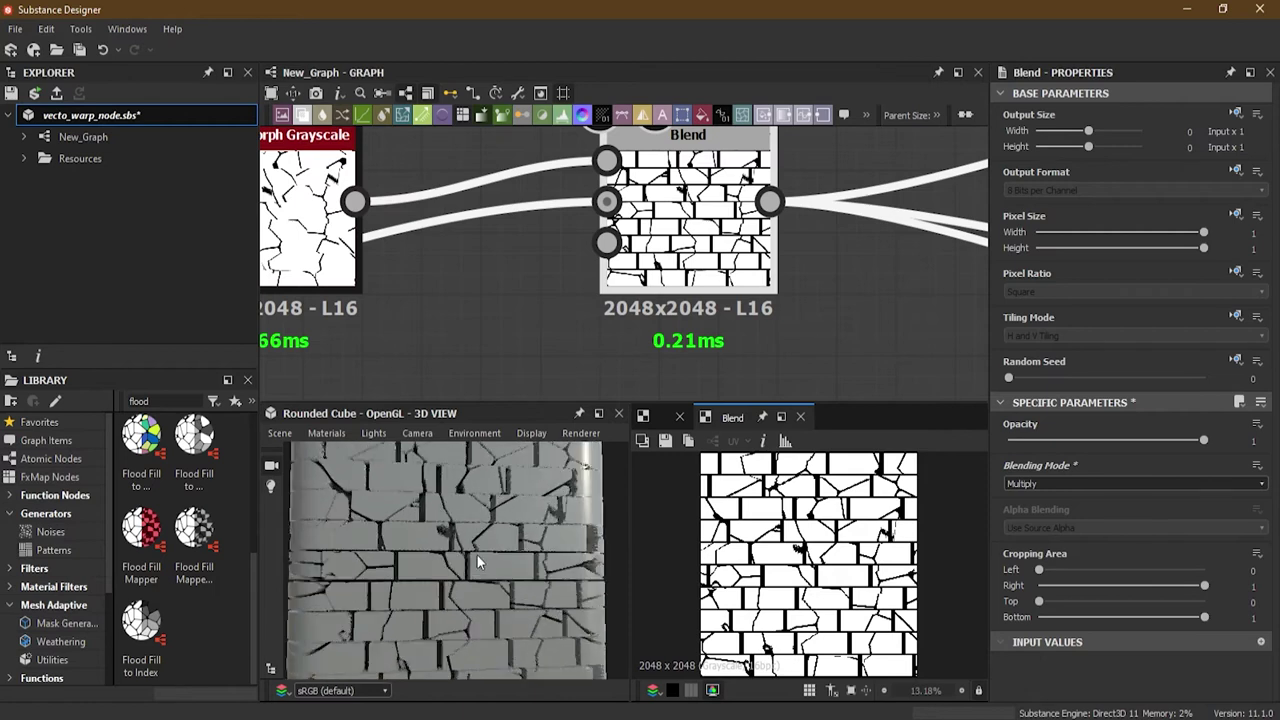
left_click(315, 252)
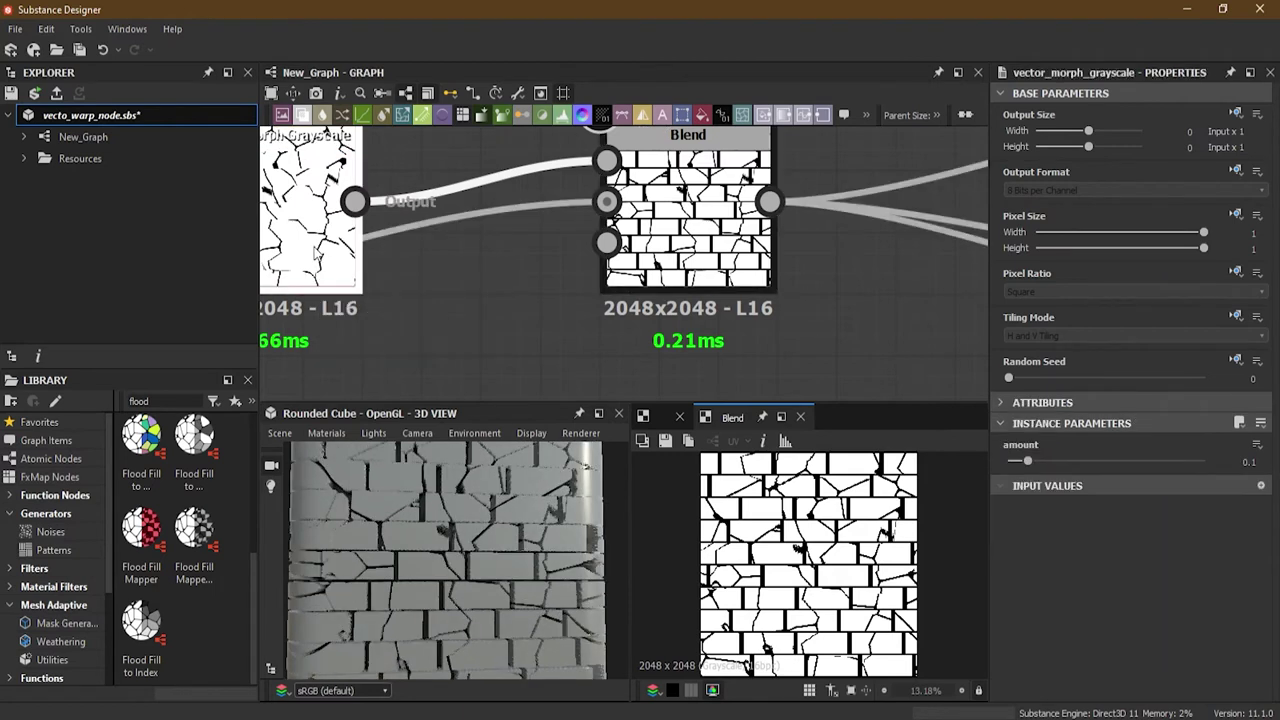
left_click_drag(1027, 467, 1061, 467)
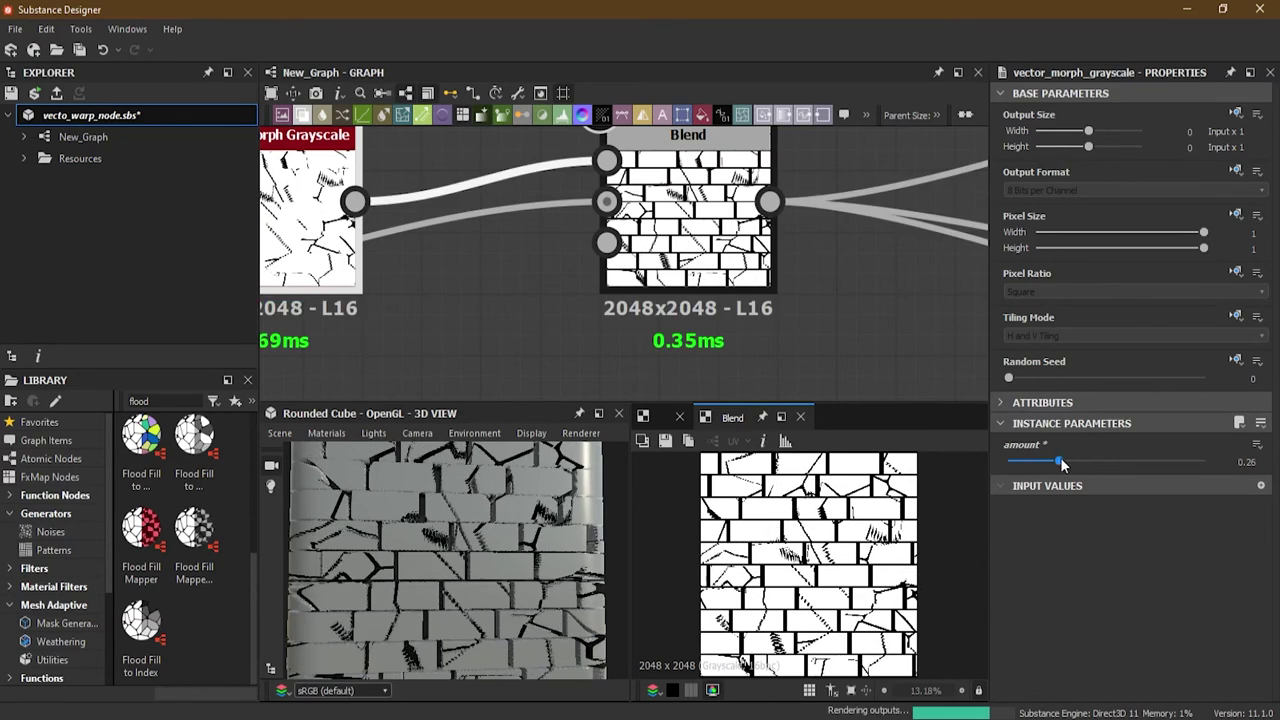
scroll(373, 503, "up", 5)
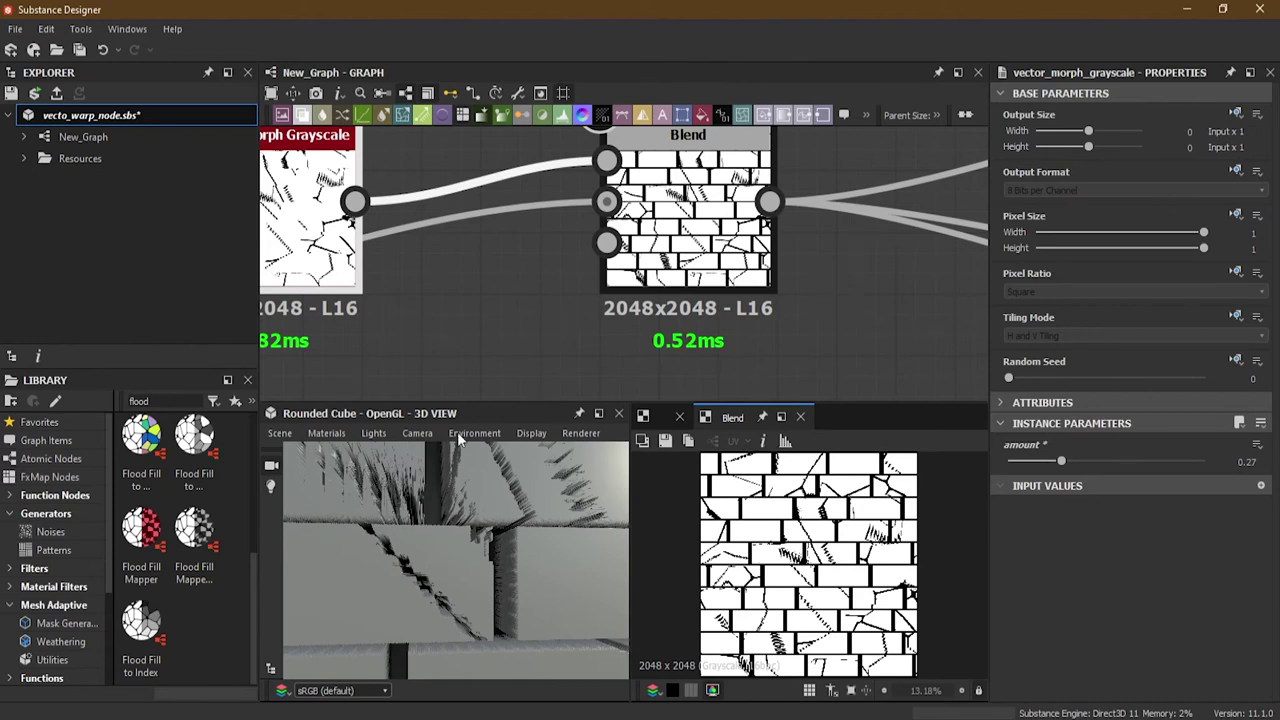
scroll(516, 546, "down", 5)
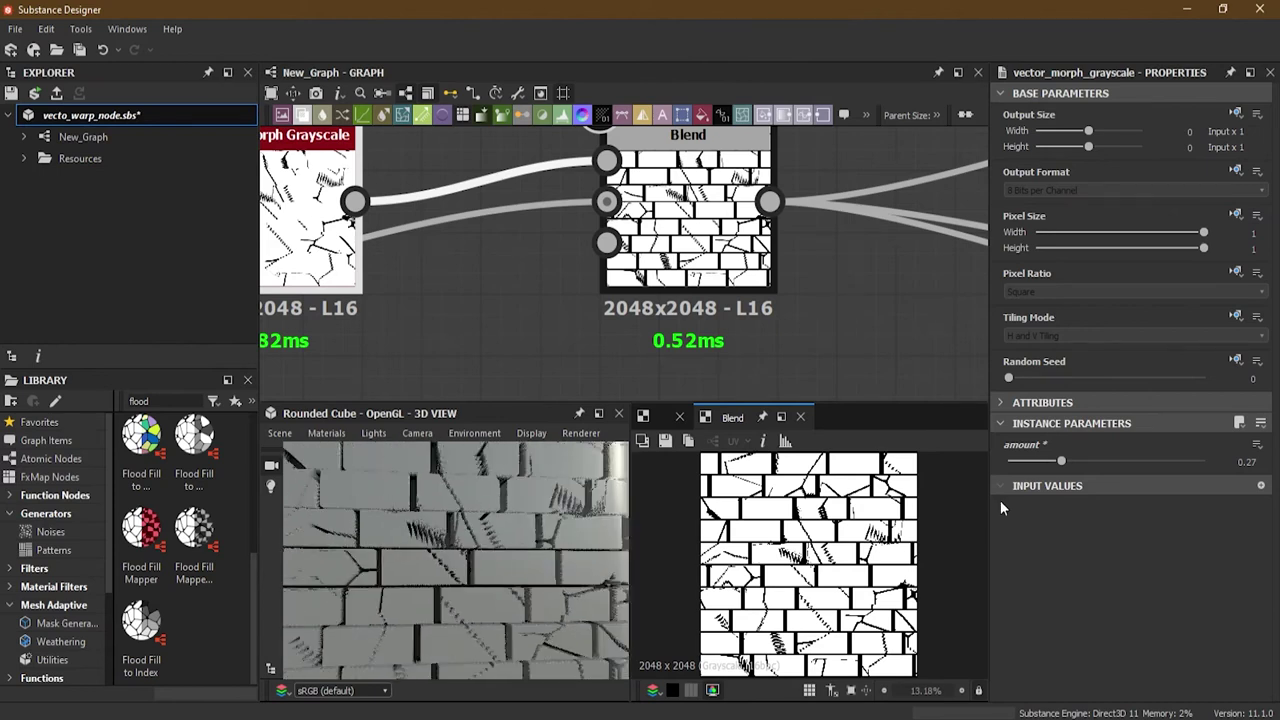
left_click_drag(1062, 462, 1035, 468)
scroll(410, 543, "down", 5)
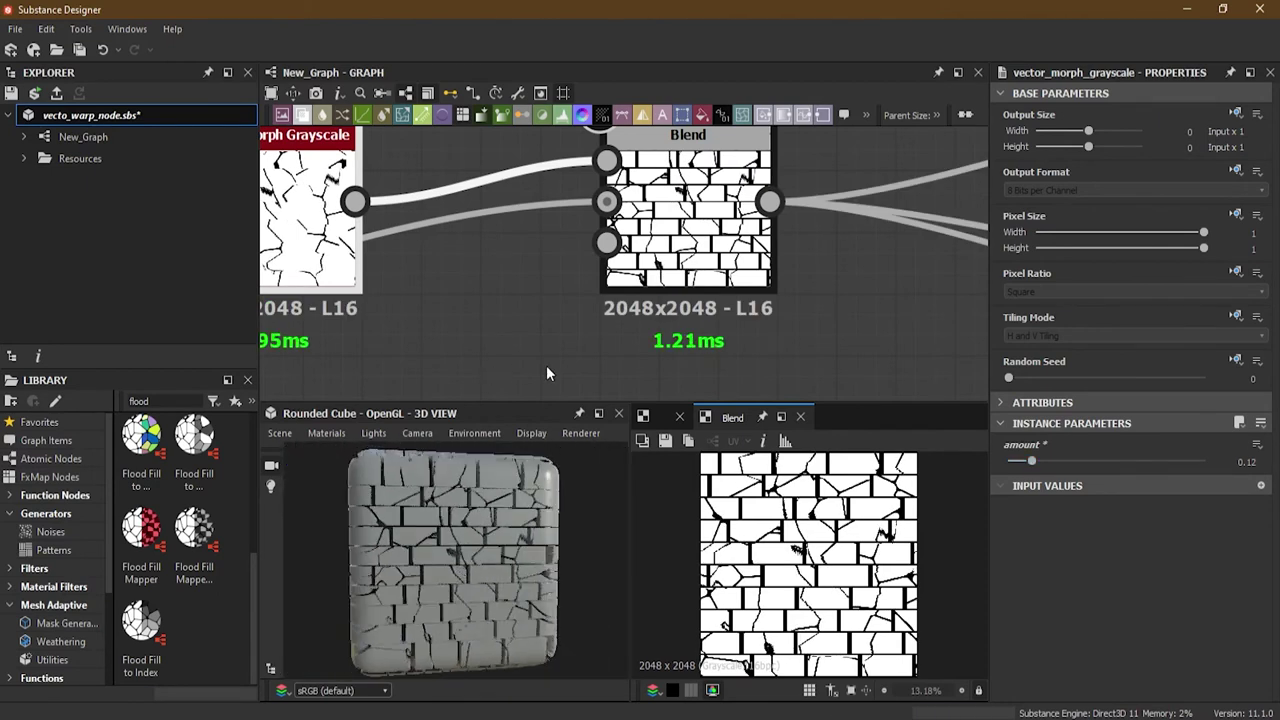
scroll(547, 367, "down", 4)
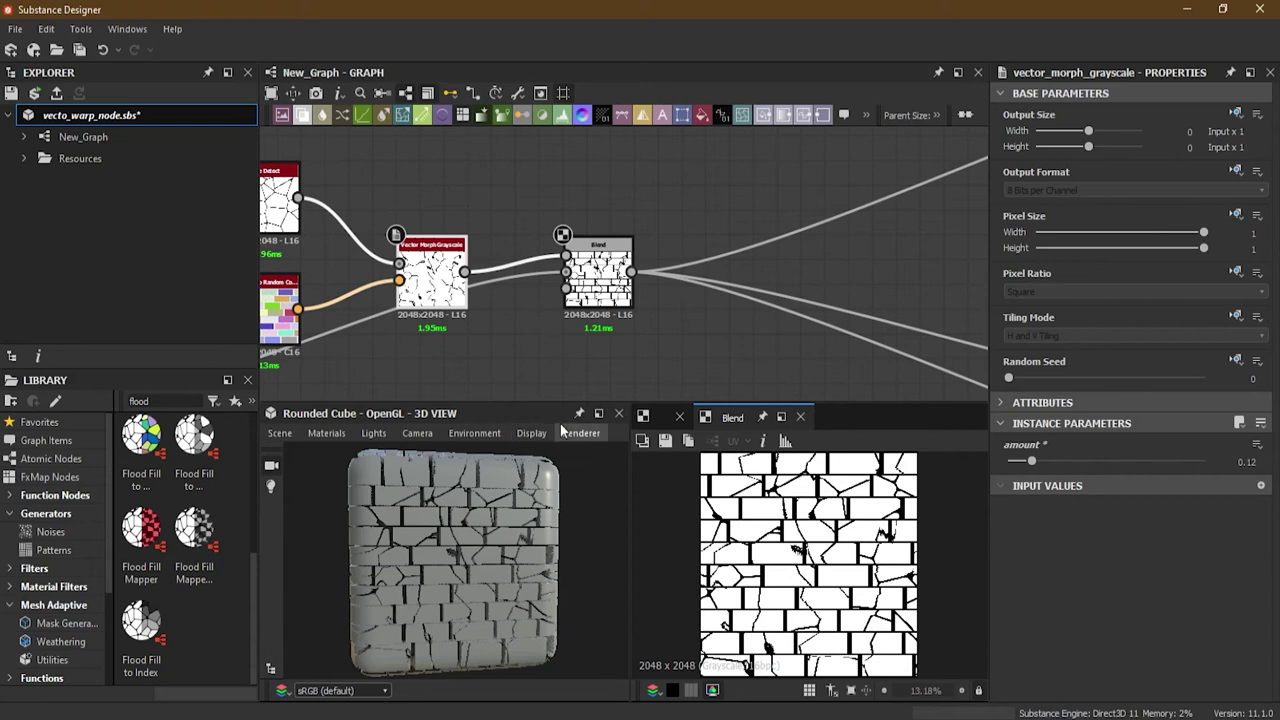
scroll(623, 353, "up", 3)
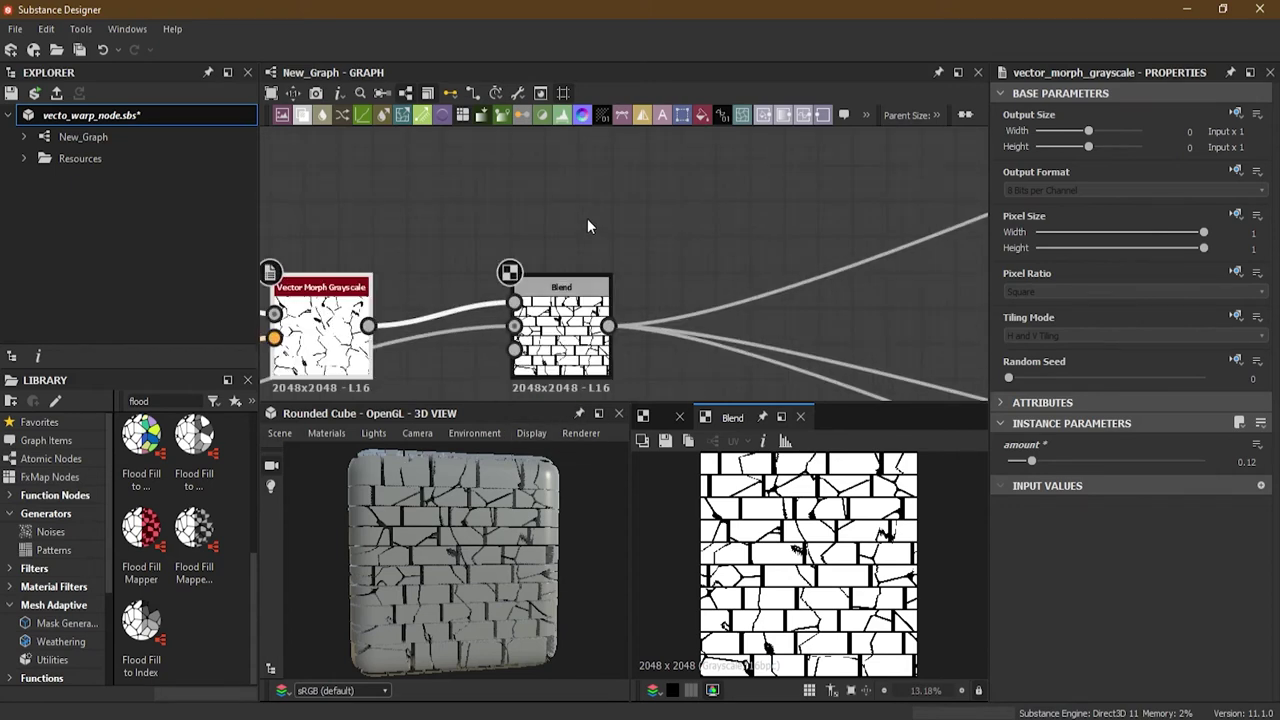
Step: Add a Grunge Map 007 node from the 'grun' search above the Blend
scroll(460, 494, "up", 4)
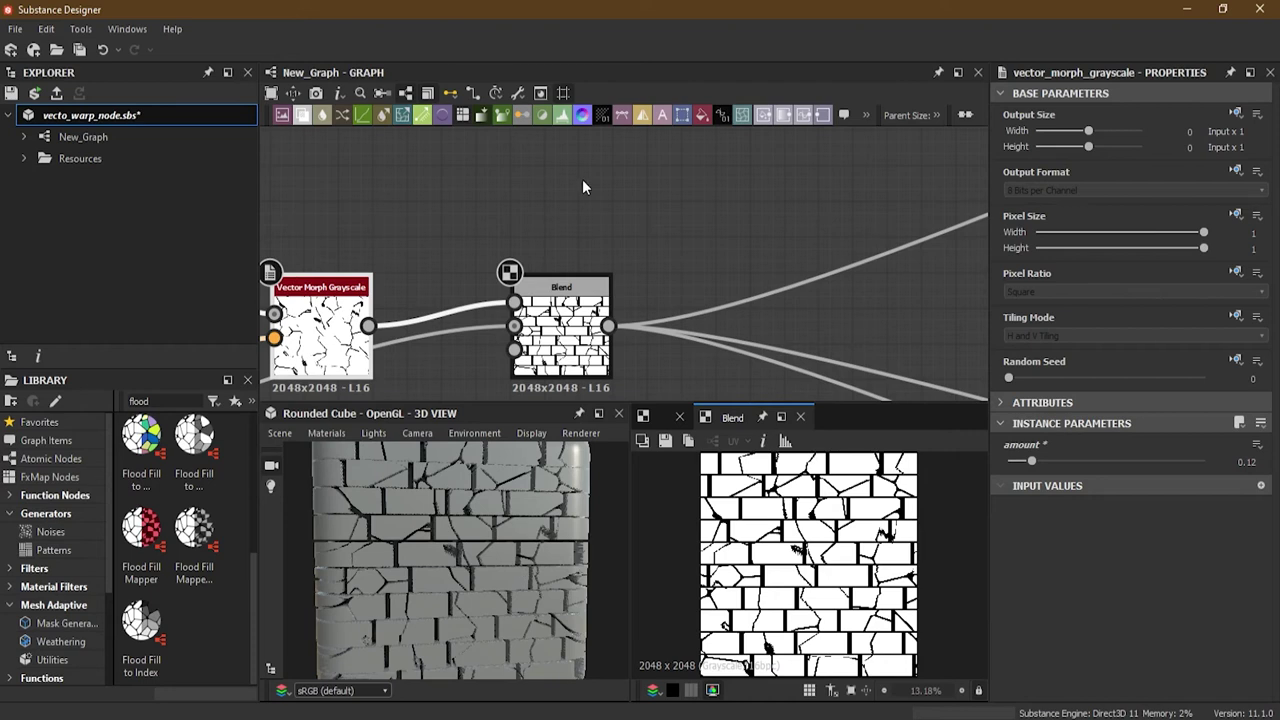
key("space")
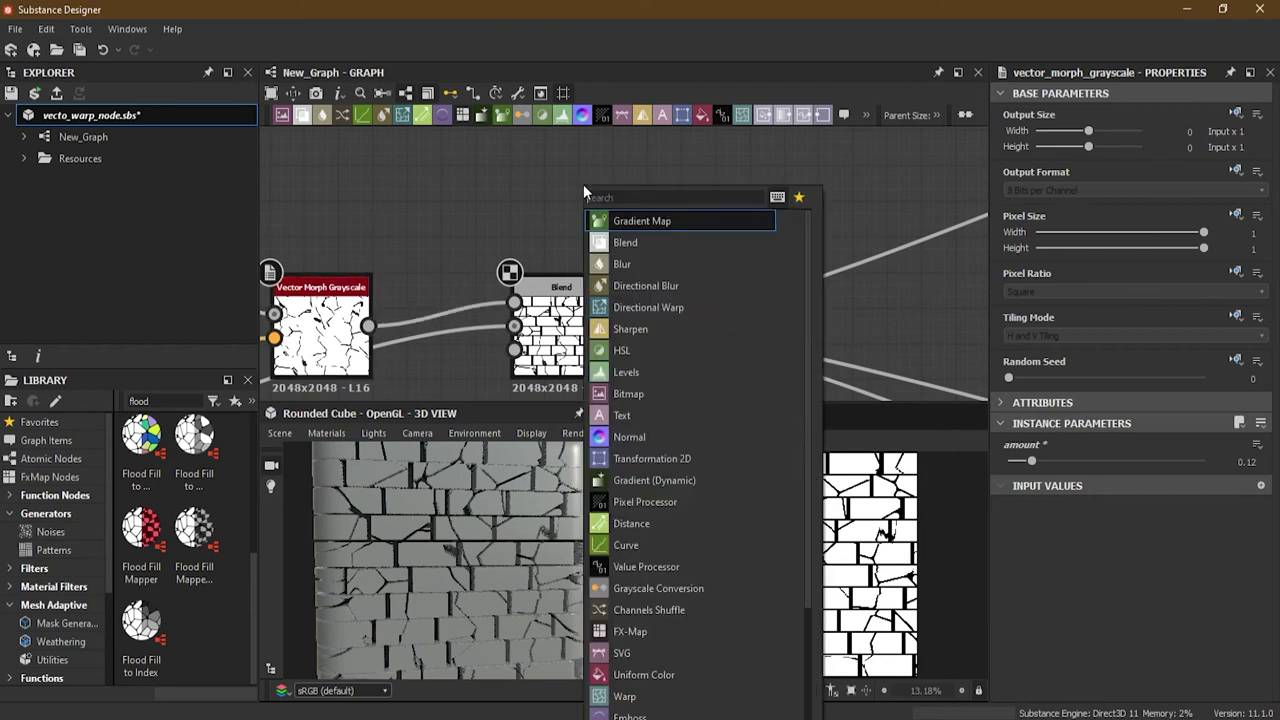
type("grun")
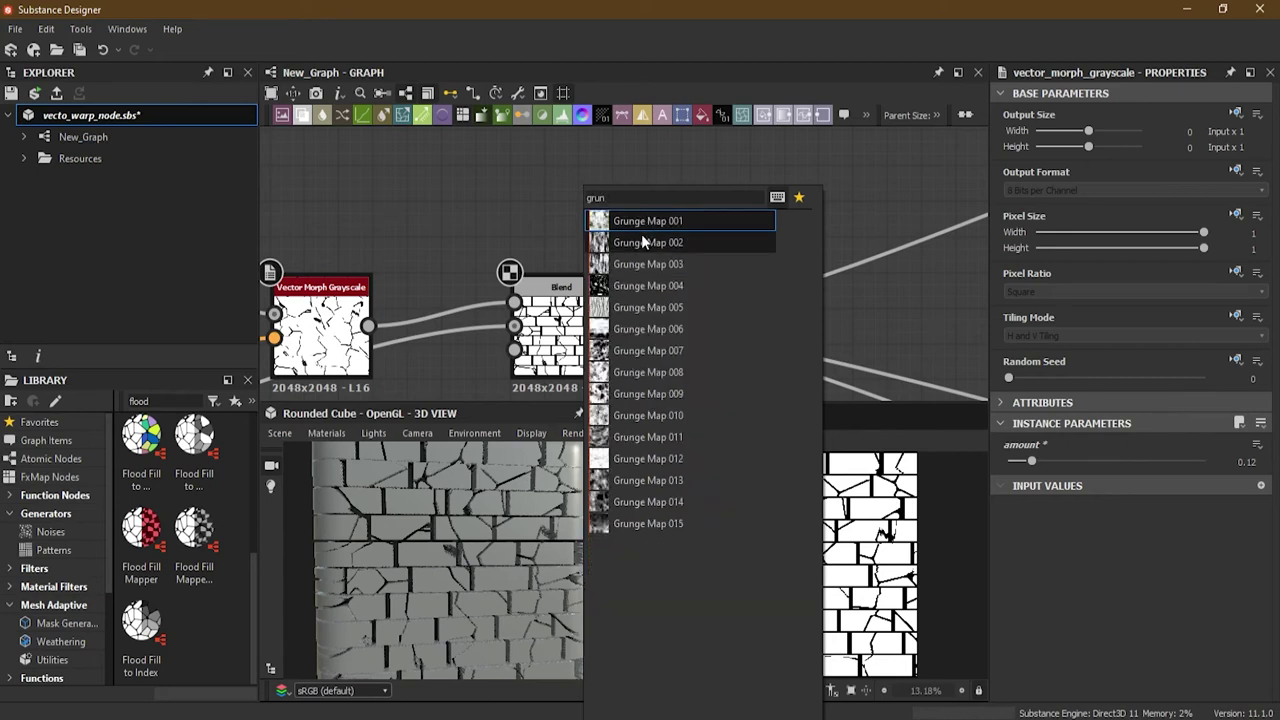
left_click(658, 352)
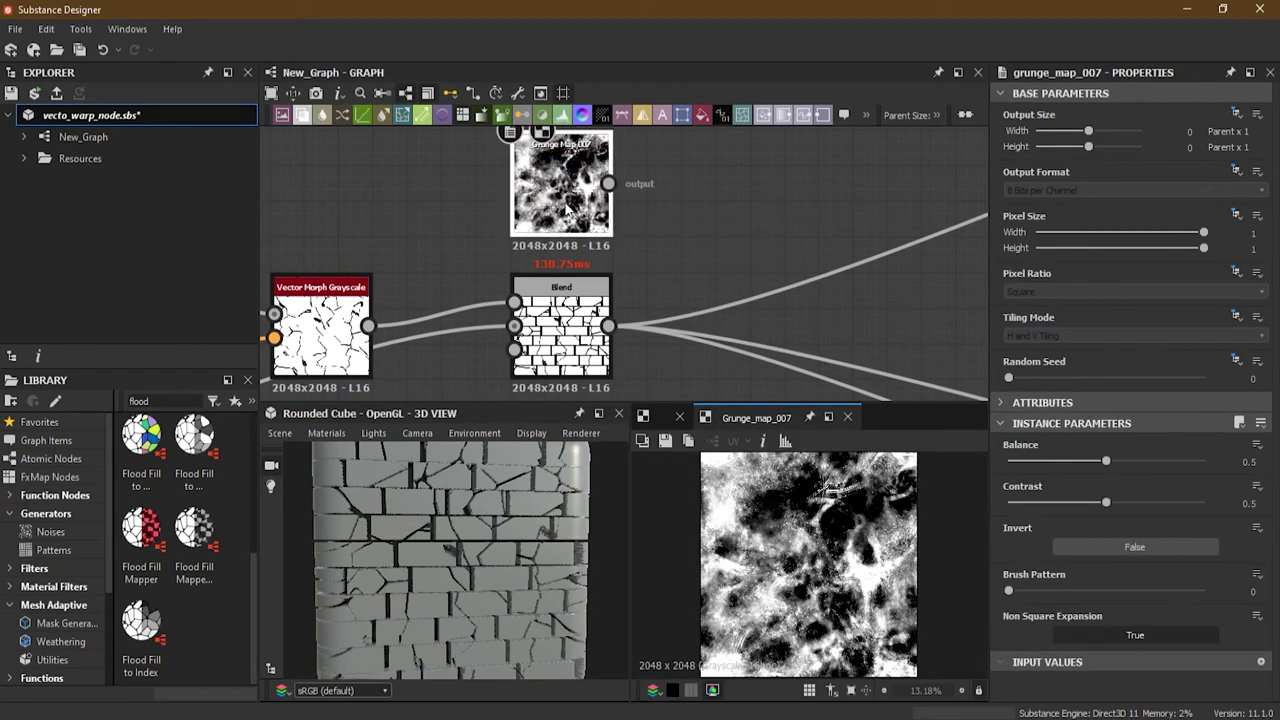
middle_click_drag(641, 219, 543, 286)
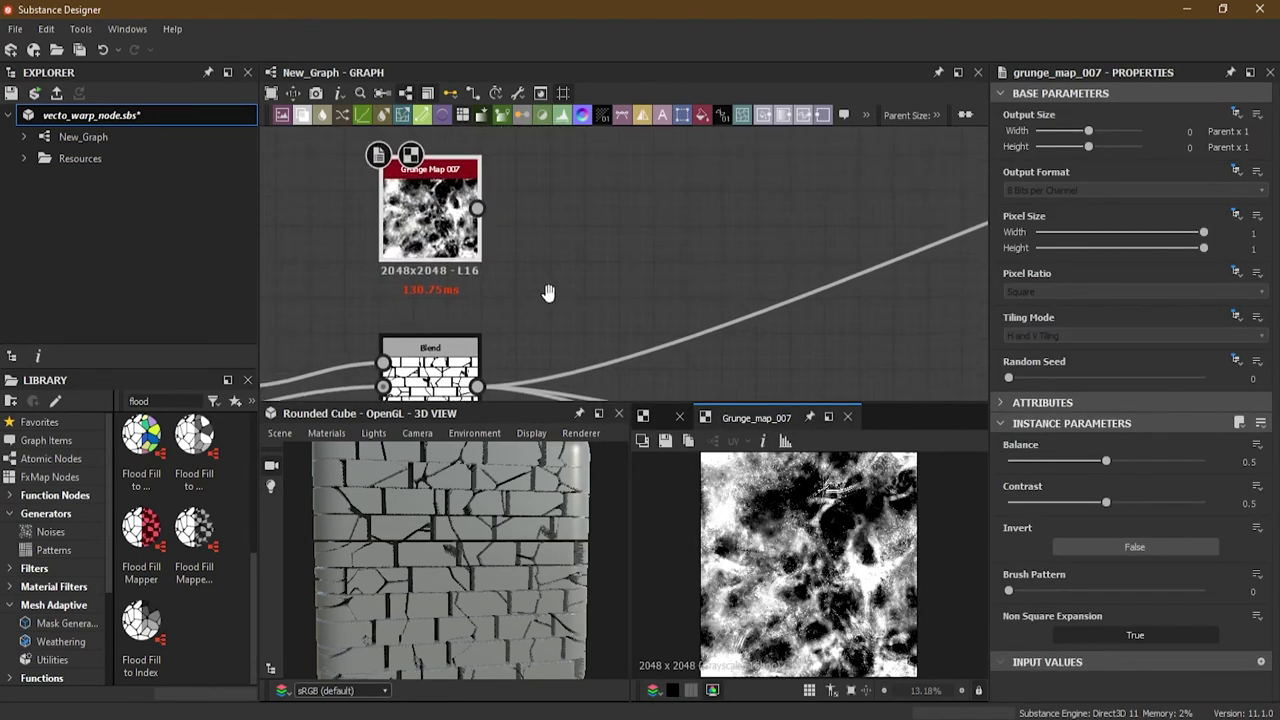
key("space")
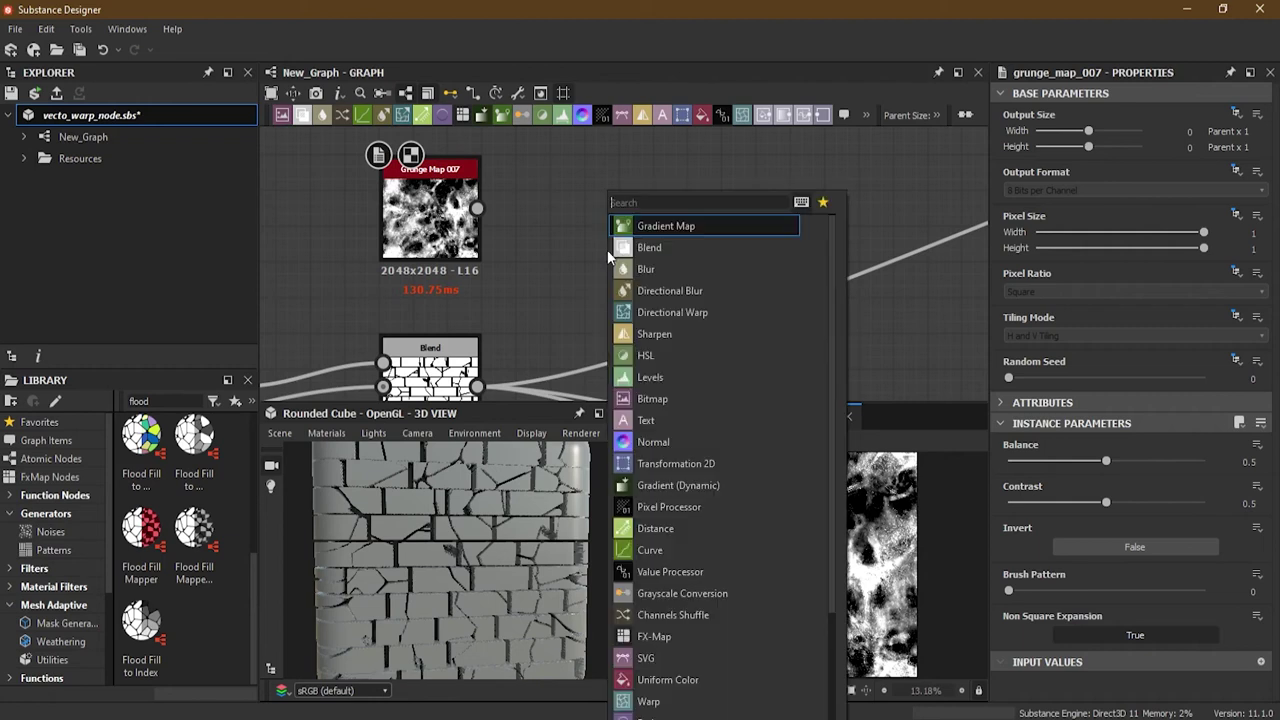
Step: Add a new Blend node and feed the cracked-brick Blend into its Background
left_click(648, 248)
left_click_drag(579, 246, 613, 352)
middle_click_drag(548, 268, 527, 217)
left_click_drag(455, 311, 632, 298, "shift")
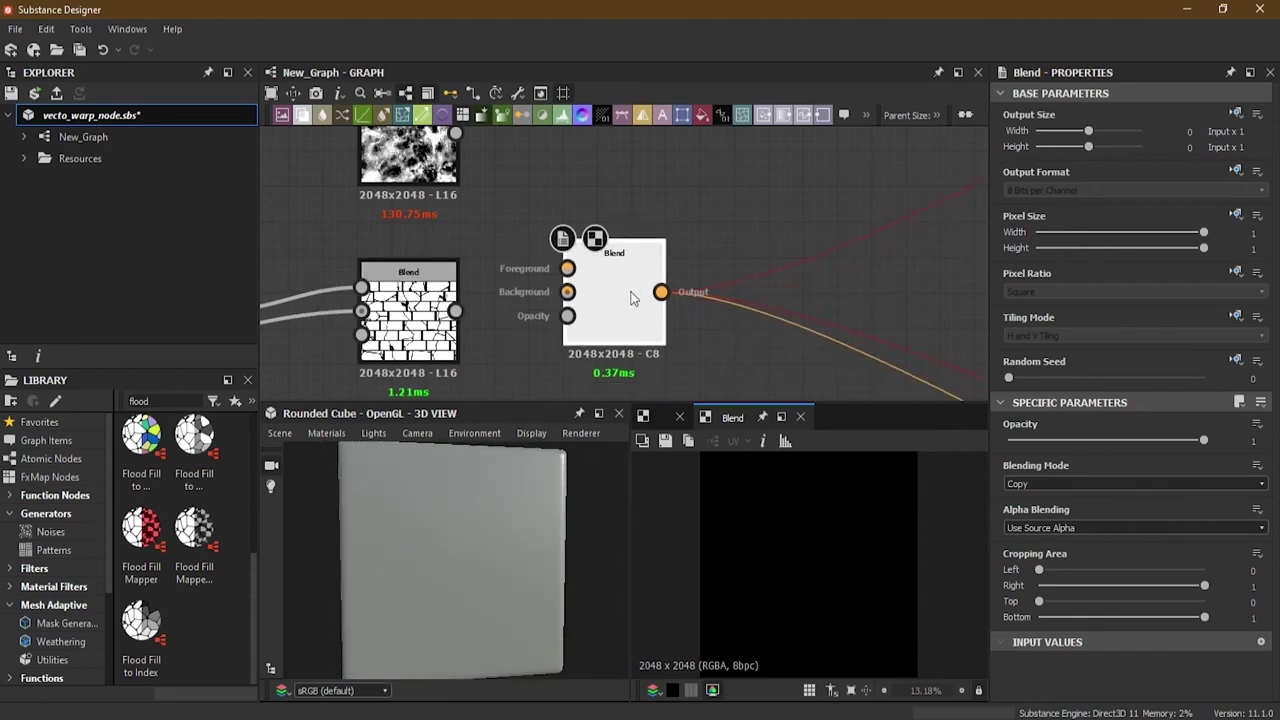
key("ctrl+z")
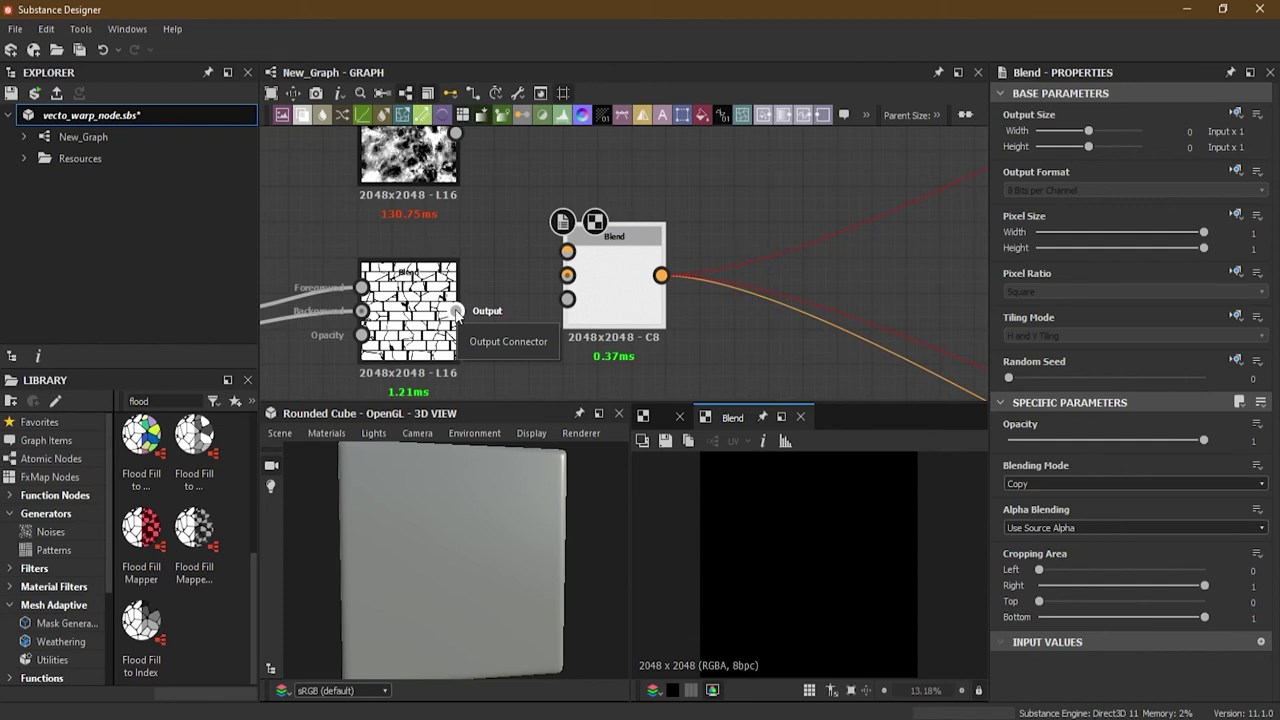
left_click_drag(456, 312, 566, 278)
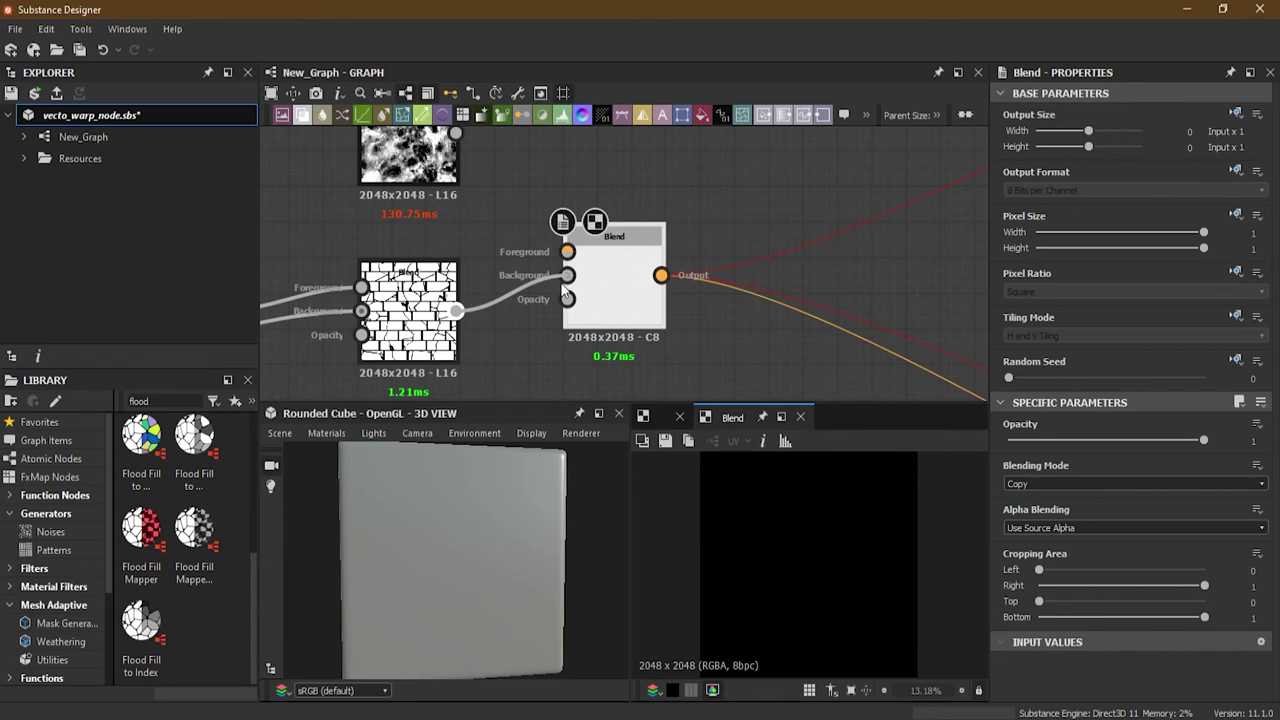
Step: Connect Grunge Map 007 to the new Blend's Foreground and lower Opacity to 0.35
middle_click_drag(460, 141, 480, 187)
left_click_drag(477, 181, 588, 299)
middle_click_drag(537, 321, 512, 244)
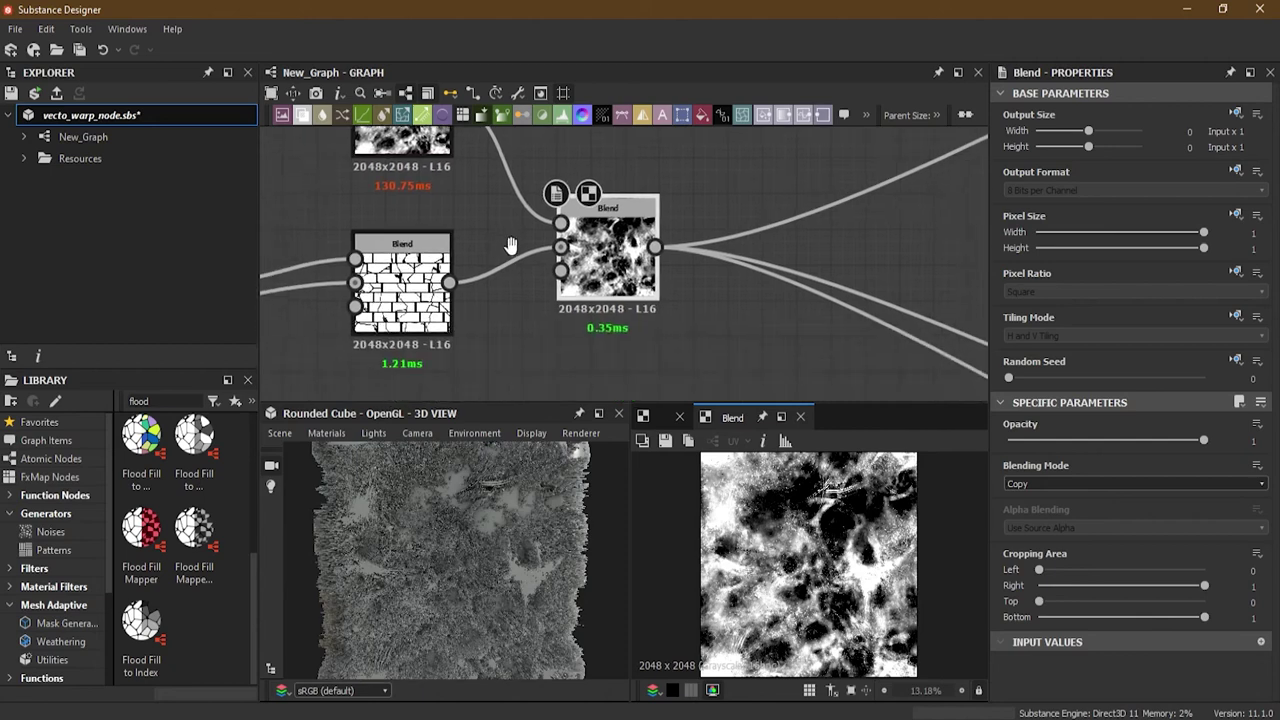
scroll(503, 244, "up", 1)
mouse_move(460, 560)
left_mouse_down()
mouse_move(484, 600)
mouse_move(462, 563)
left_mouse_up()
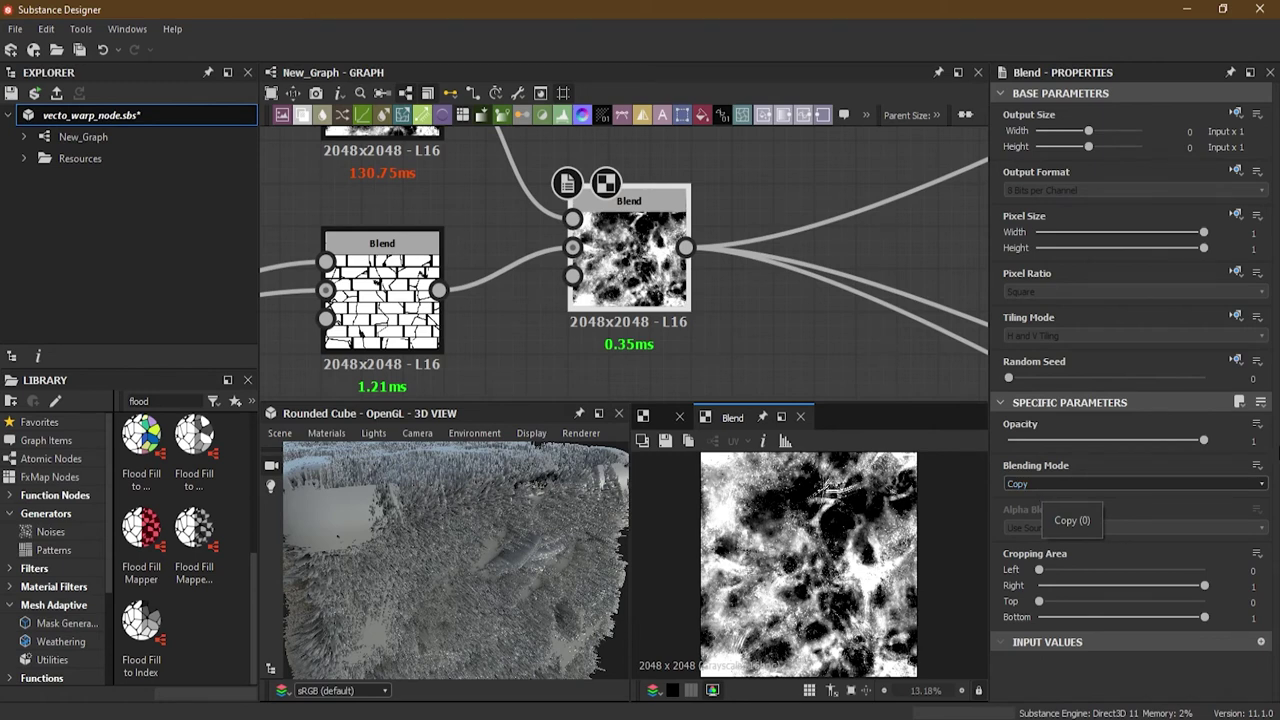
left_click_drag(1203, 440, 1076, 449)
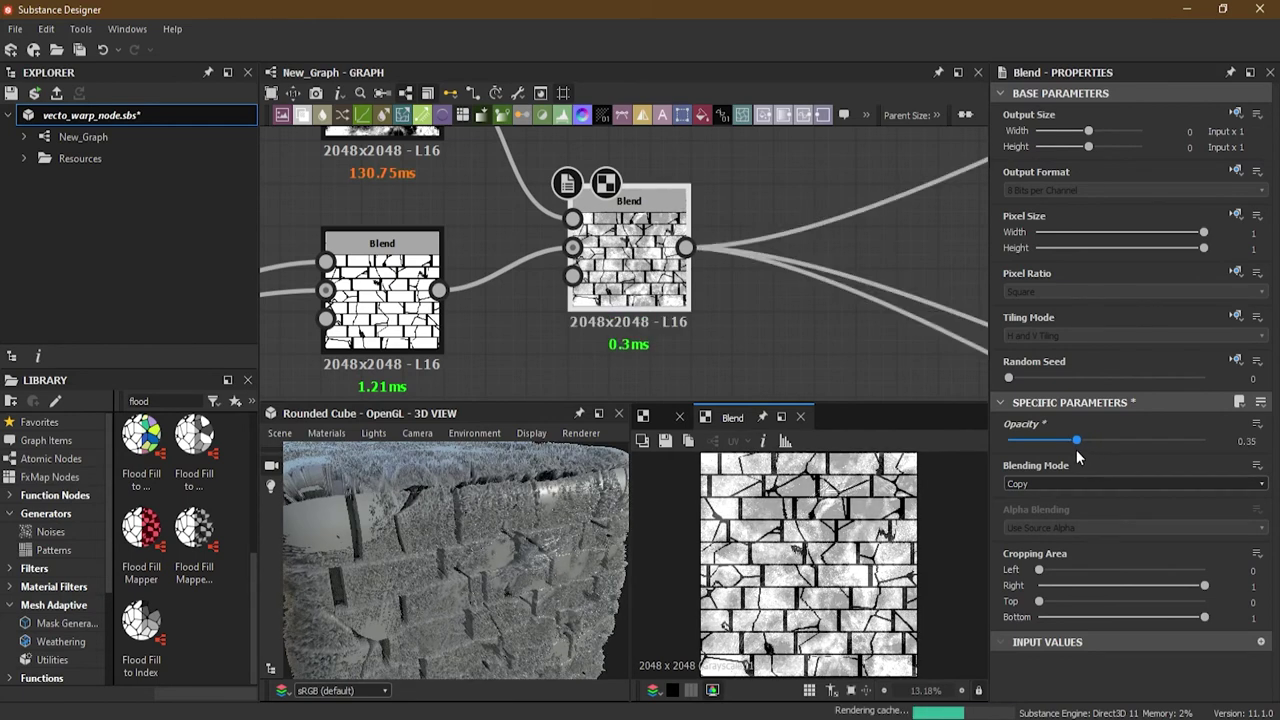
Step: Set the grunge Blend's Opacity to 0.14
left_click(1244, 441)
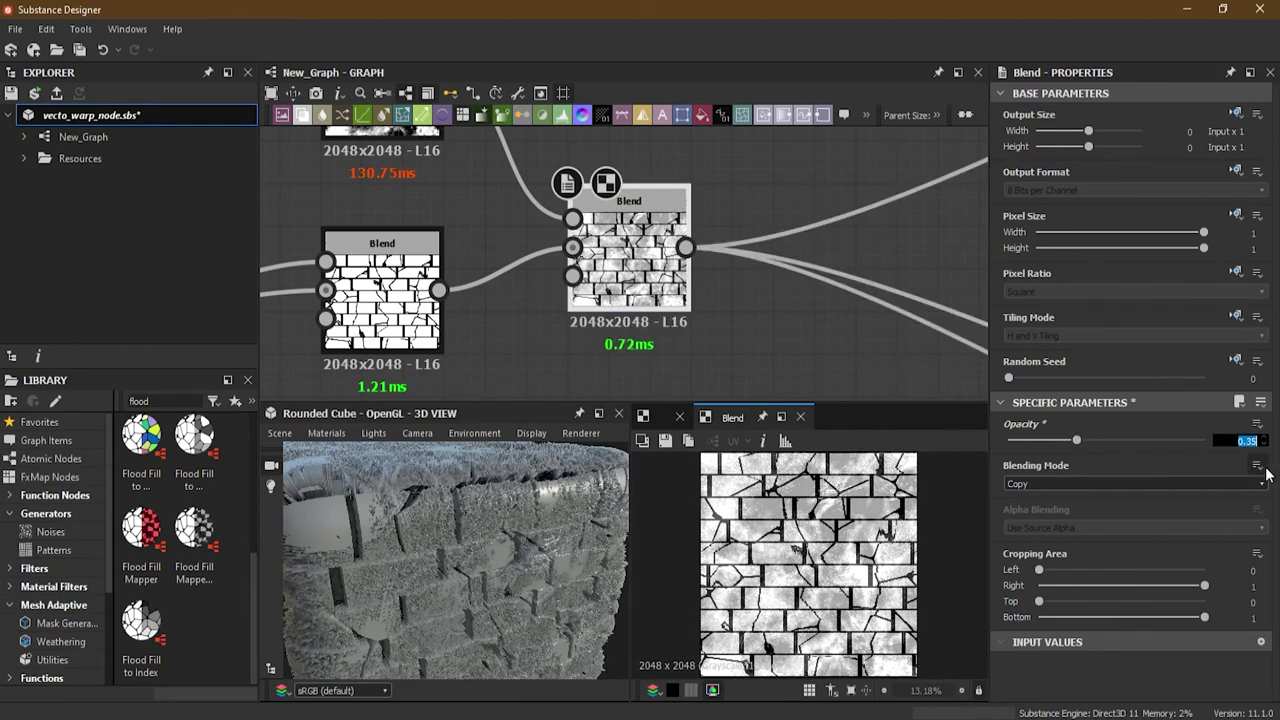
type(".14")
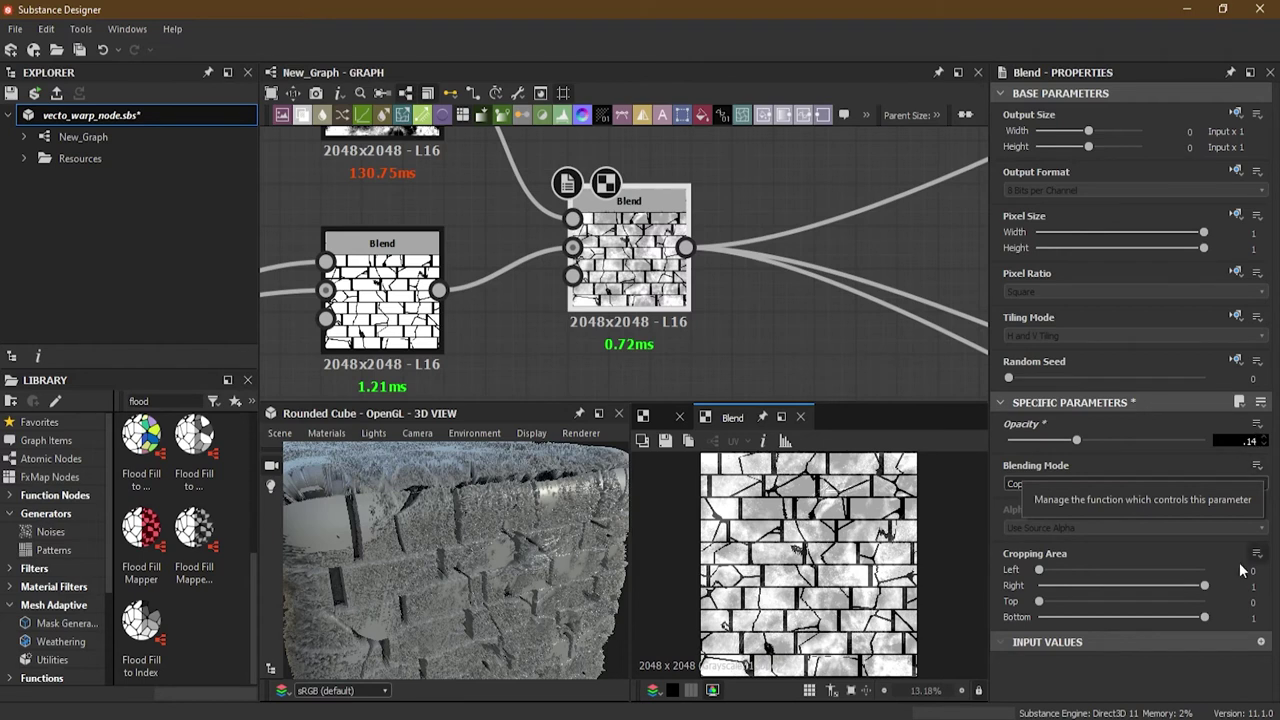
key("Return")
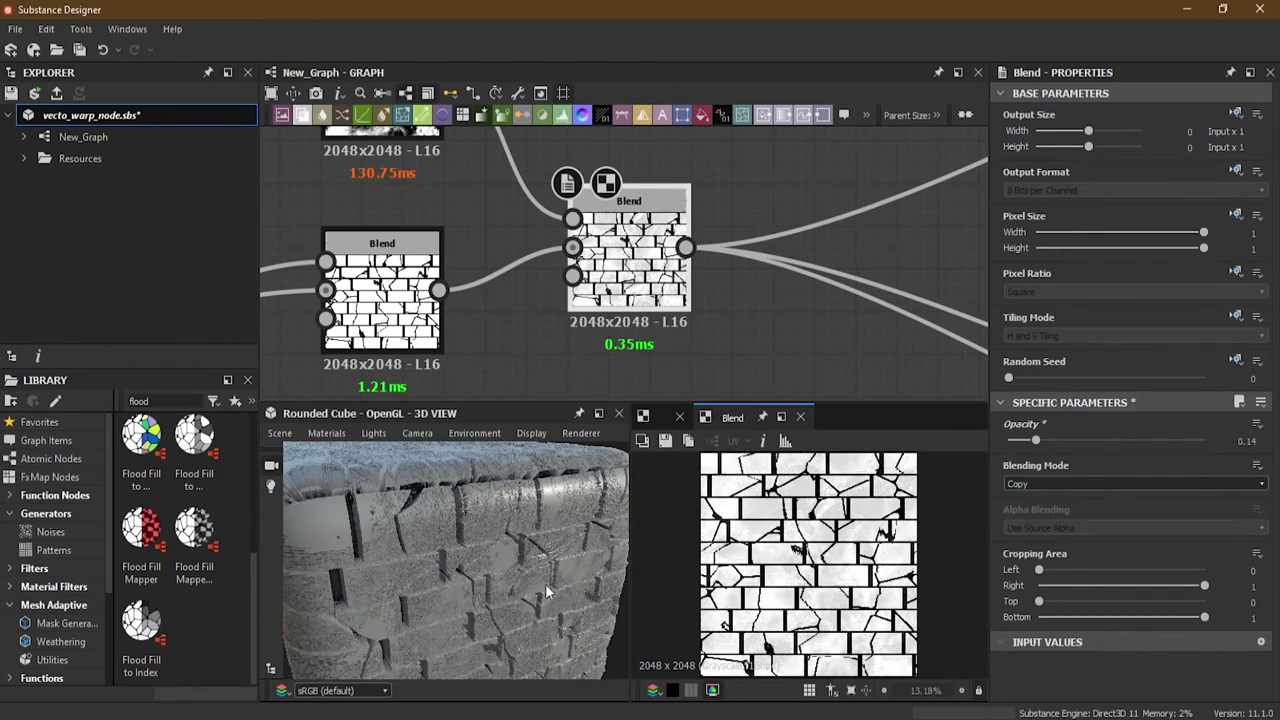
left_click_drag(545, 584, 479, 551)
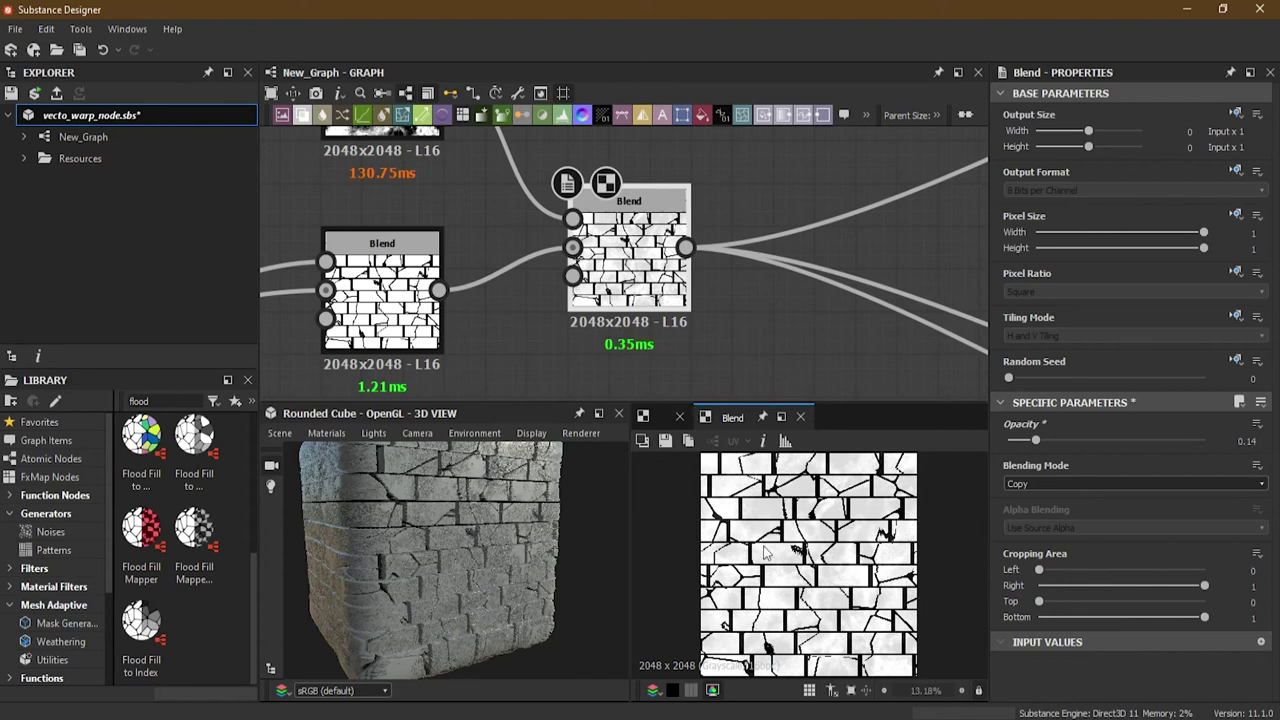
Step: Move the Grunge Map 007 node left and select its link into Blend
middle_click_drag(512, 231, 543, 306)
middle_click_drag(412, 226, 510, 288)
mouse_move(465, 545)
left_mouse_down()
mouse_move(448, 512)
mouse_move(499, 577)
mouse_move(471, 598)
mouse_move(448, 529)
left_mouse_up()
middle_click_drag(551, 296, 619, 253)
scroll(619, 253, "down", 2)
left_click_drag(619, 253, 428, 253)
left_click(625, 207)
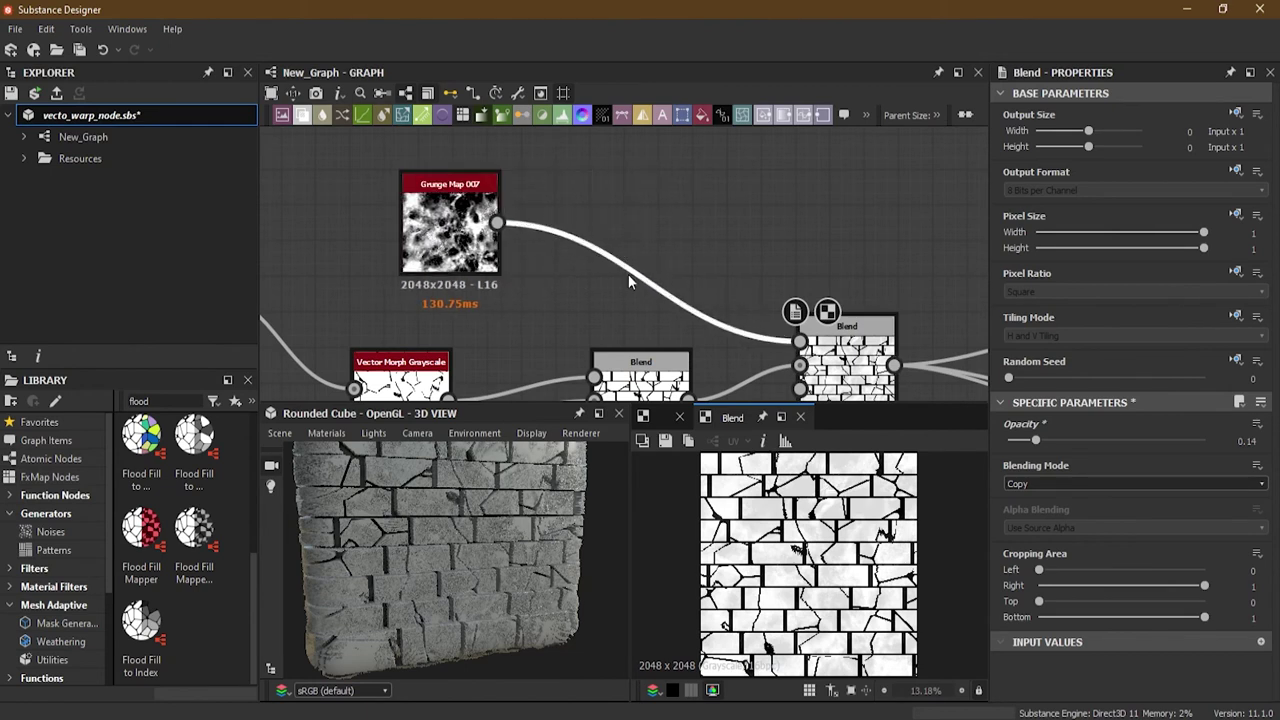
Step: Delete the link from Grunge Map 007 to the Blend
key("Delete")
scroll(702, 207, "down", 2)
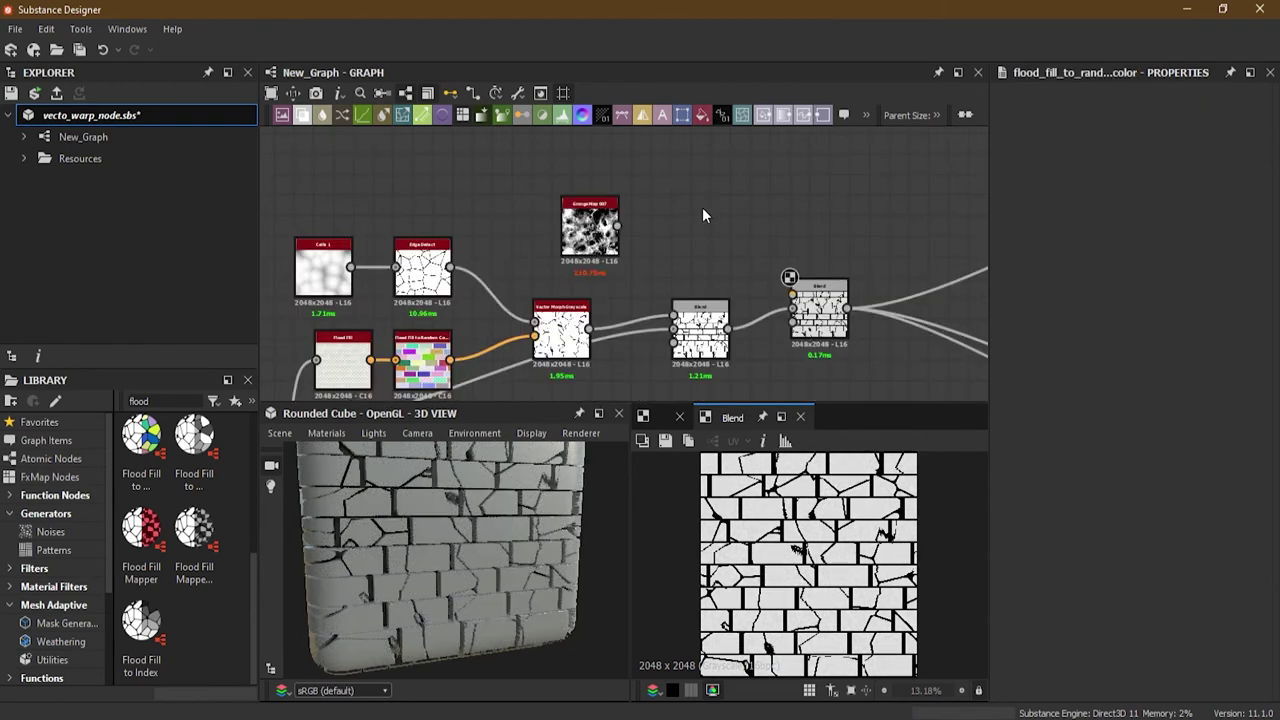
scroll(702, 242, "up", 3)
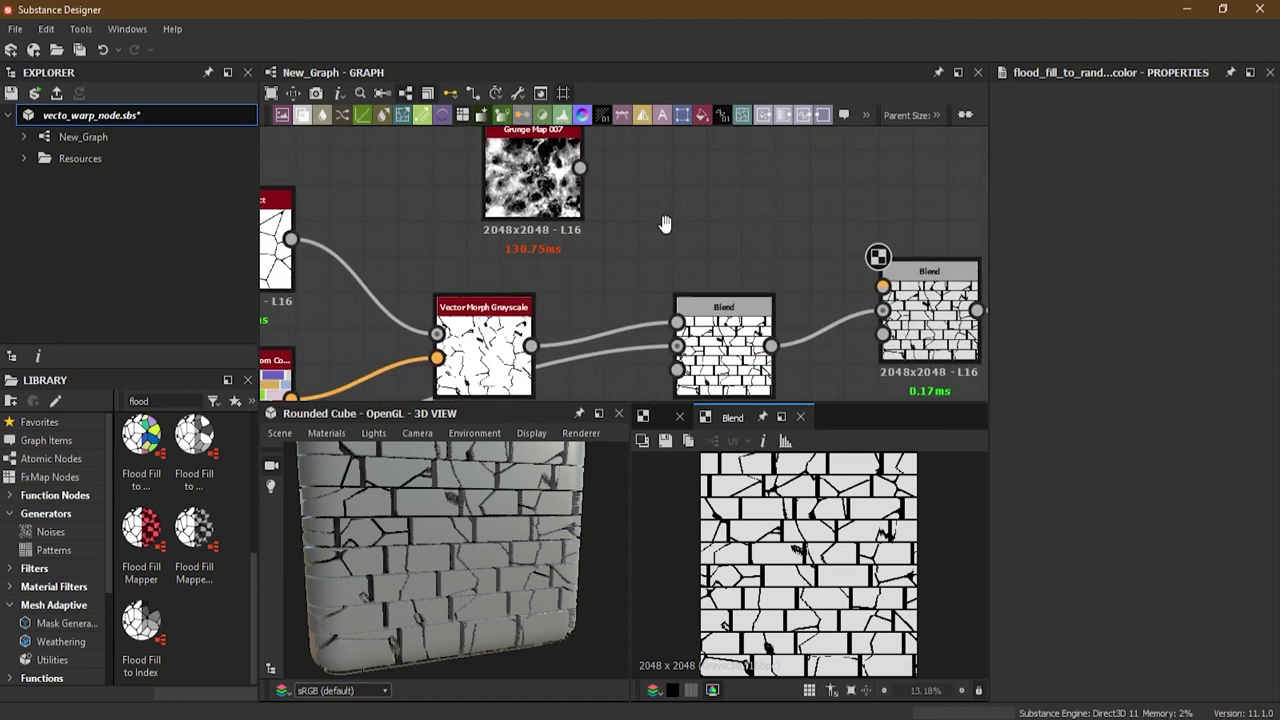
middle_click_drag(641, 210, 587, 259)
left_click_drag(510, 218, 543, 239)
key("Escape")
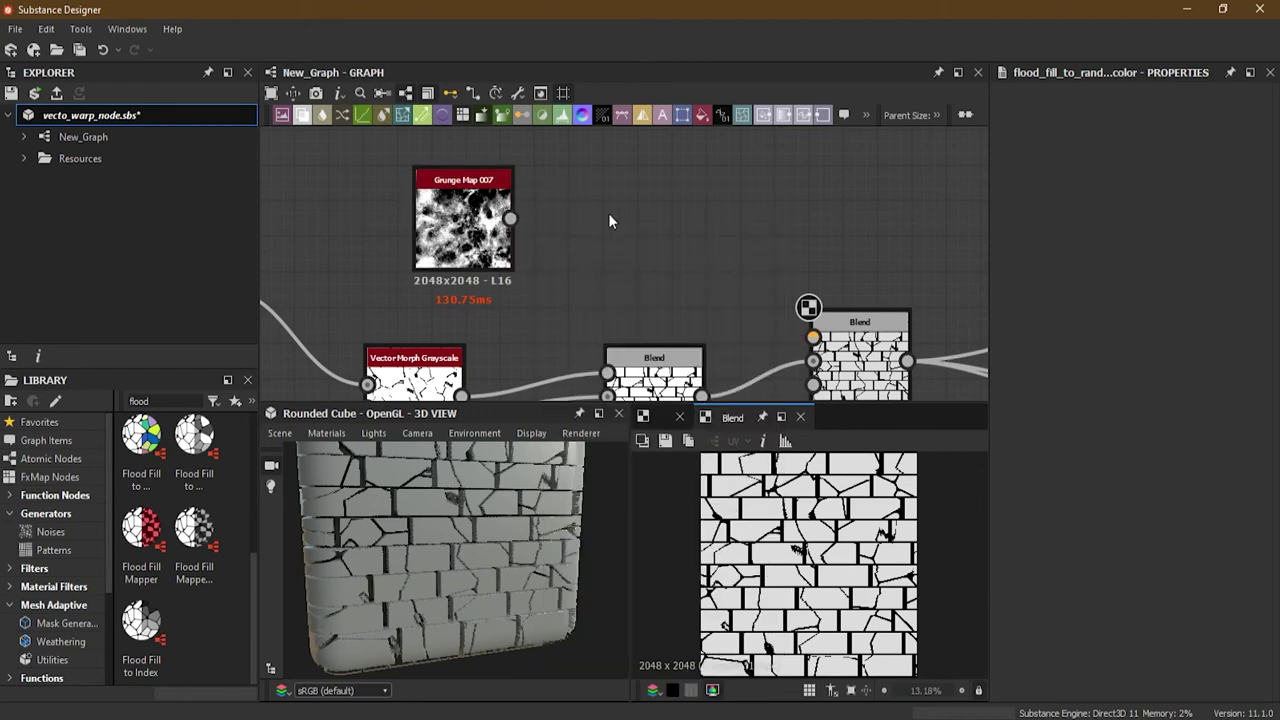
Step: Duplicate the Vector Morph Grayscale node with Ctrl+D
scroll(608, 213, "down", 3)
scroll(562, 206, "up", 5)
left_click(515, 300)
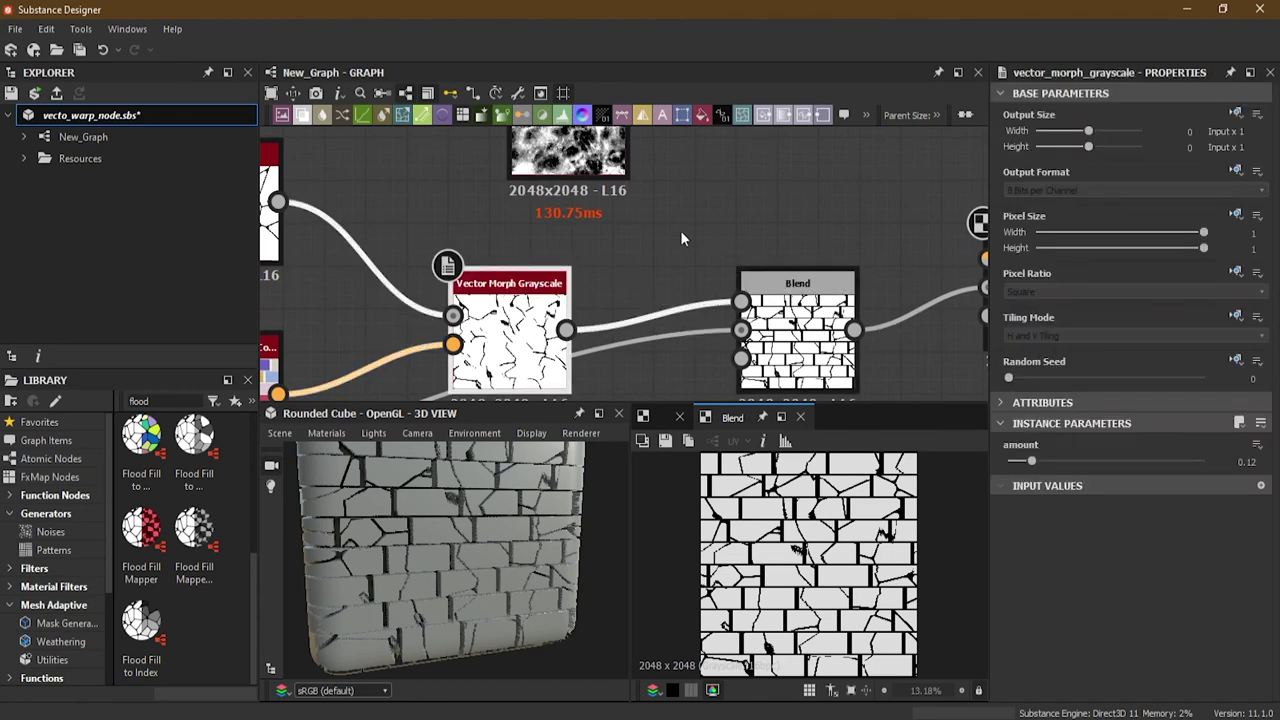
scroll(680, 238, "down", 2)
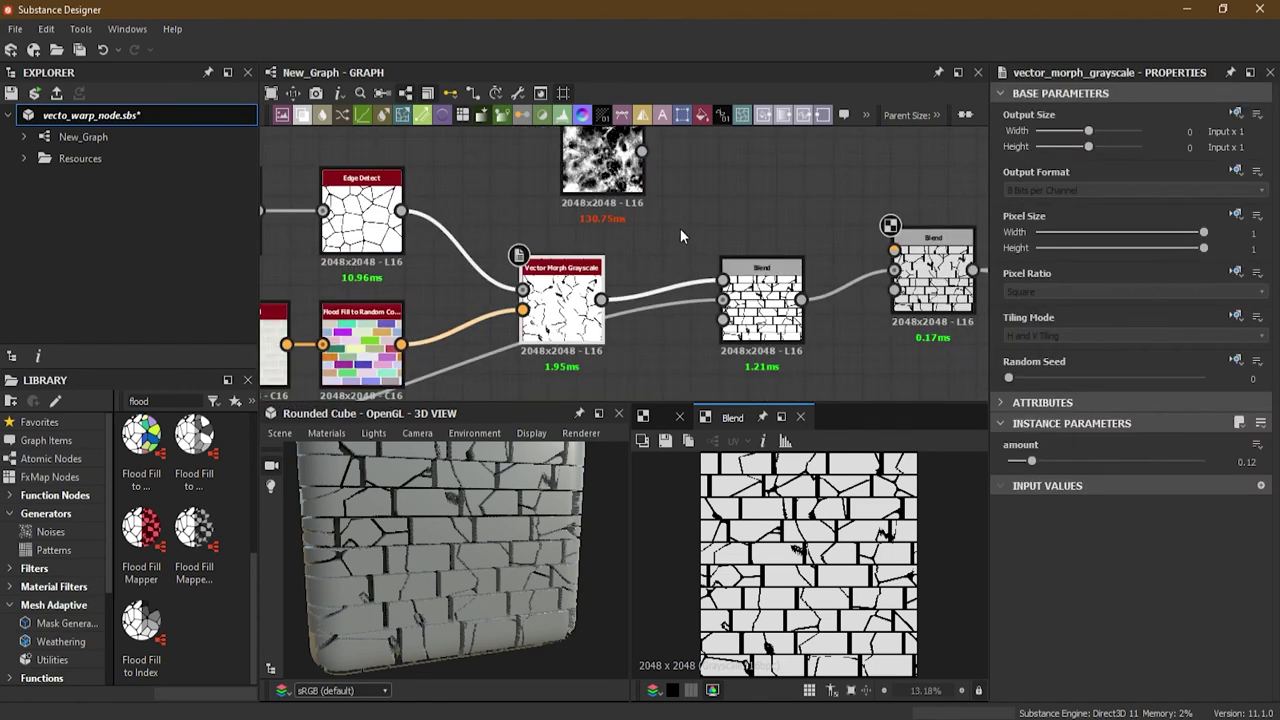
key("ctrl+d")
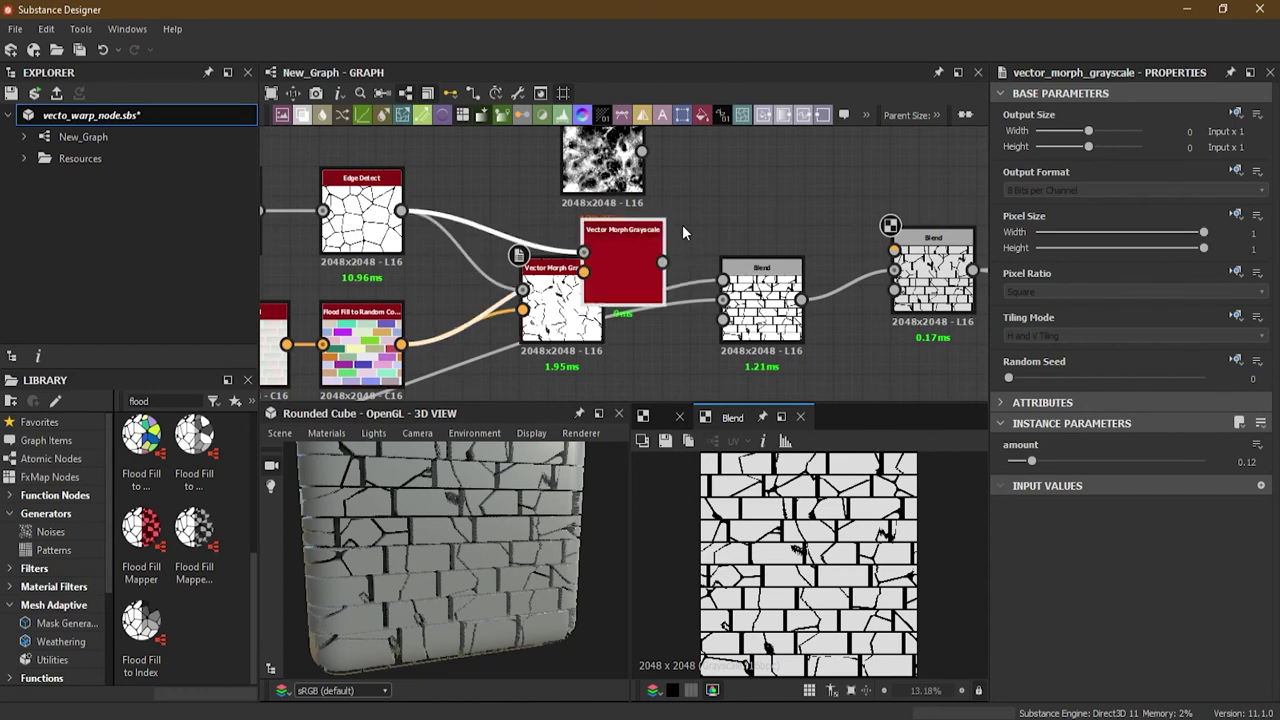
Step: Place the copied Vector Morph Grayscale node up and right of the original
left_click_drag(651, 251, 797, 158)
middle_click_drag(797, 158, 698, 274)
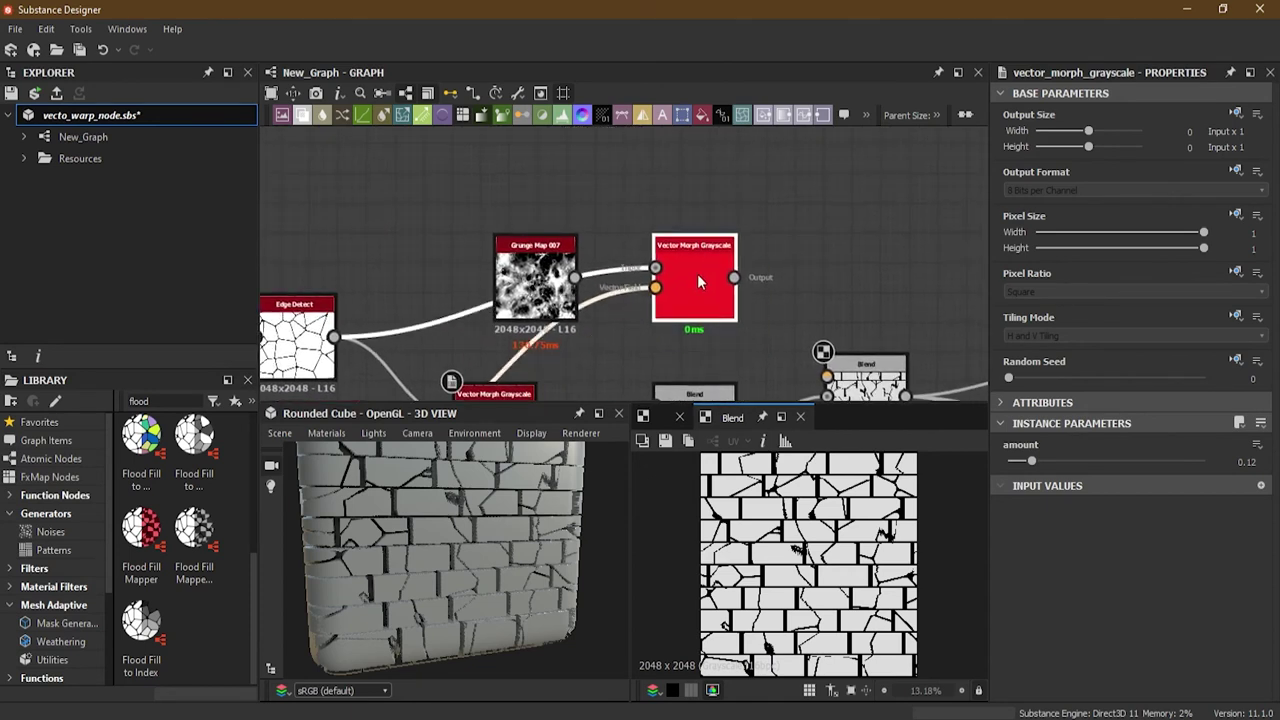
scroll(694, 273, "up", 3)
left_click_drag(693, 274, 730, 291)
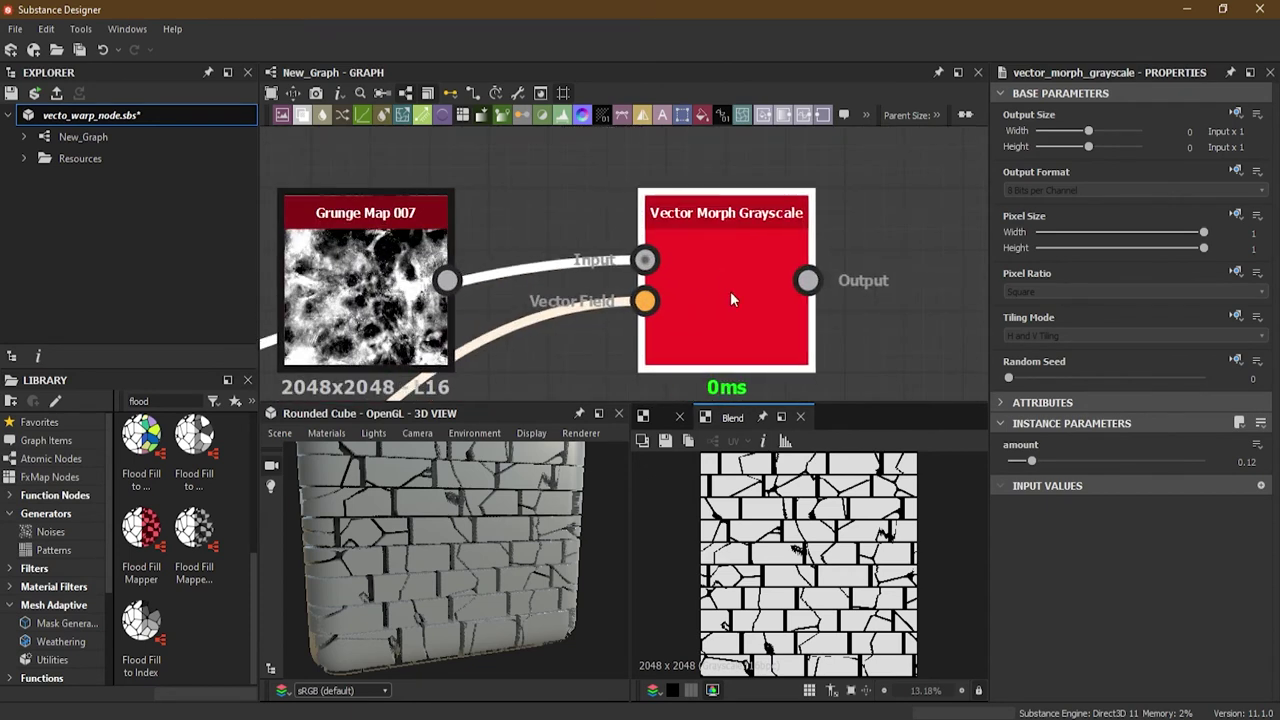
scroll(607, 360, "down", 1)
scroll(602, 355, "up", 1)
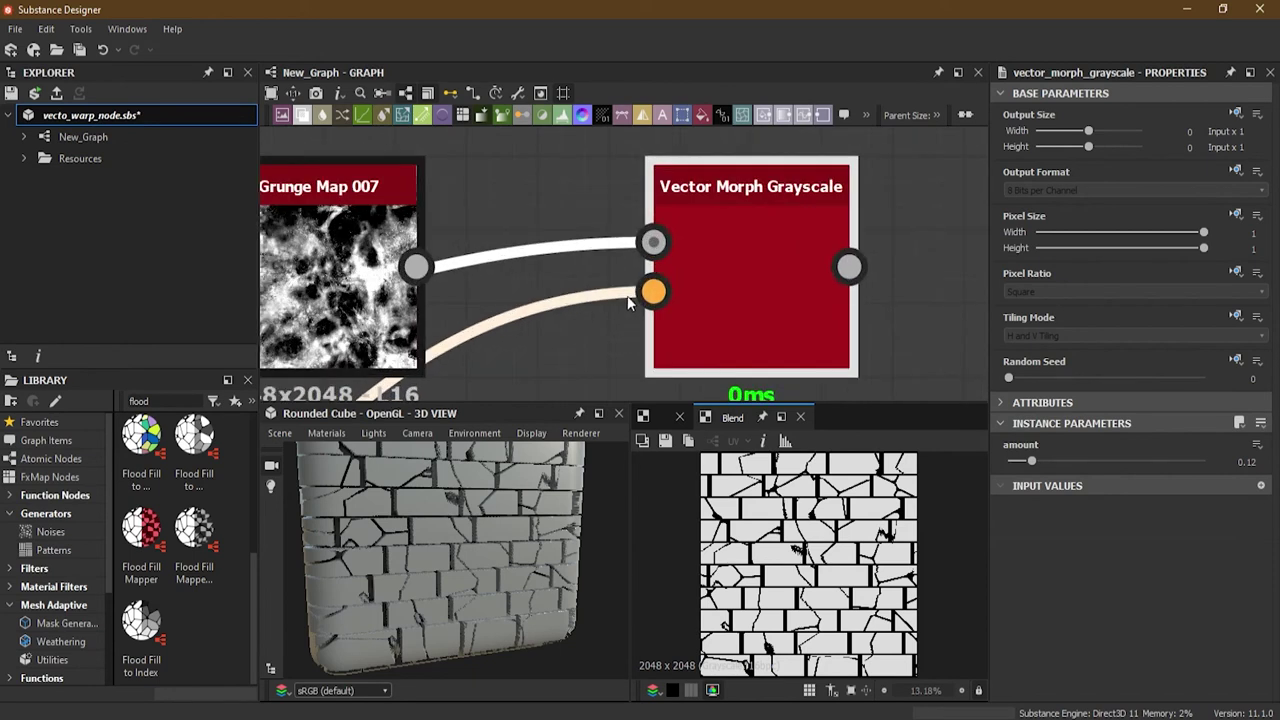
scroll(630, 300, "down", 2)
middle_click_drag(660, 260, 725, 163)
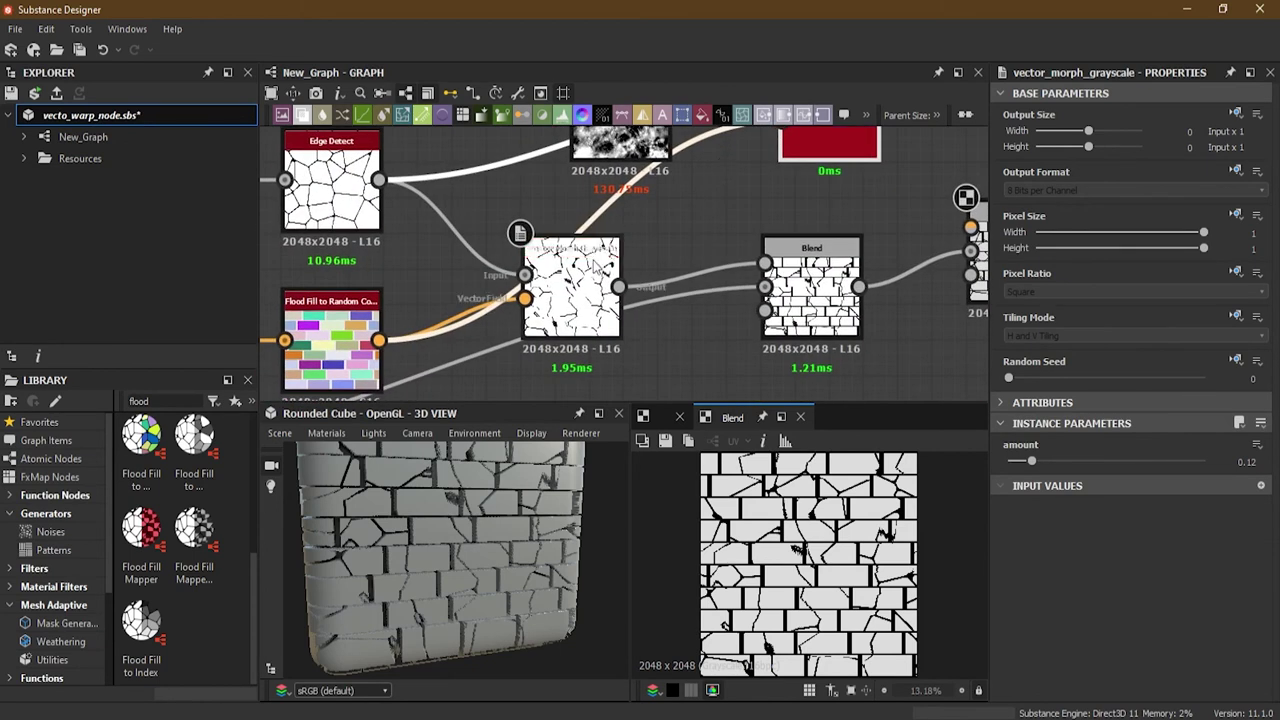
middle_click_drag(678, 203, 591, 310)
scroll(591, 310, "up", 1)
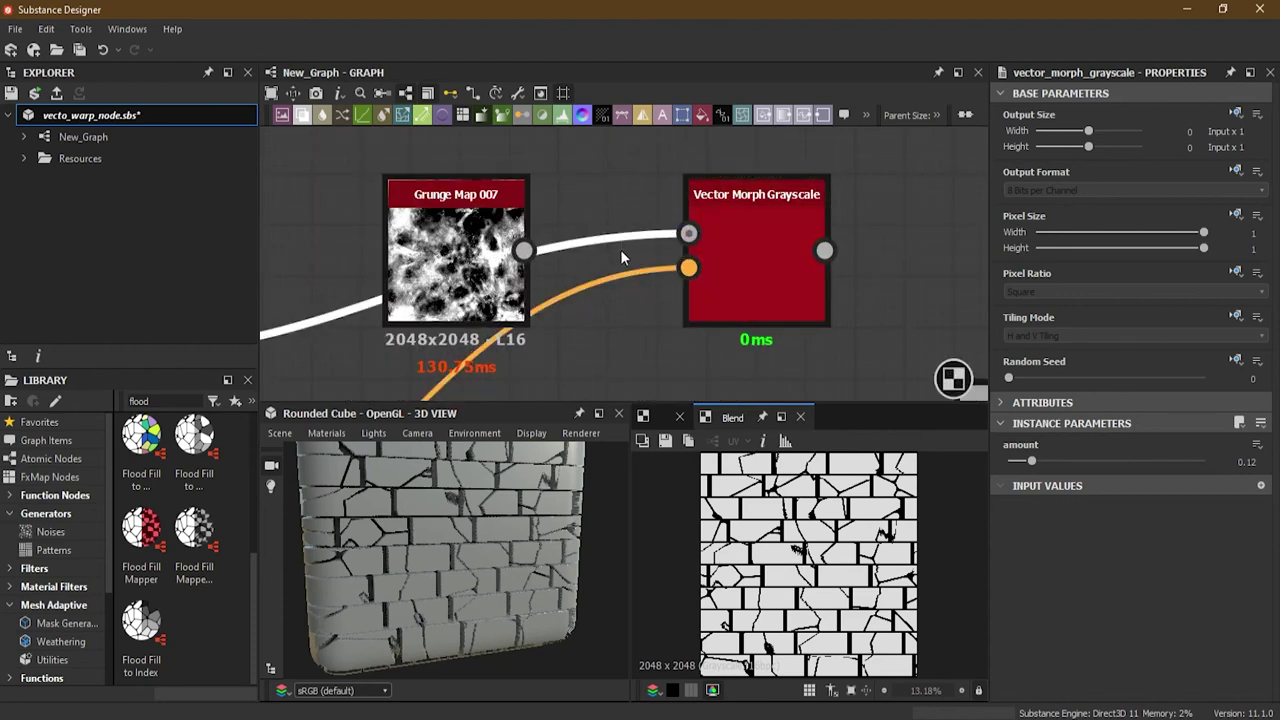
Step: Replace the copy's Input wire with Grunge Map 007 and preview the warped grunge
left_click(620, 249)
key("Delete")
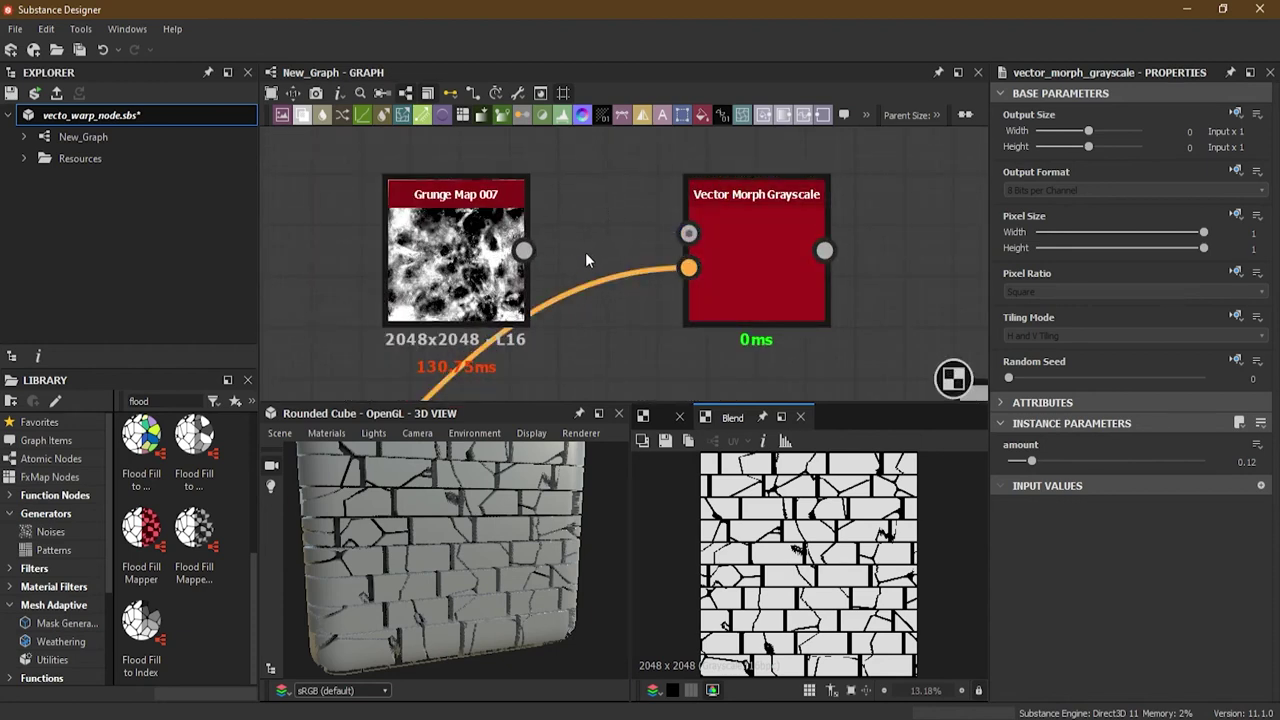
left_click_drag(496, 294, 475, 243)
left_click_drag(502, 199, 688, 233)
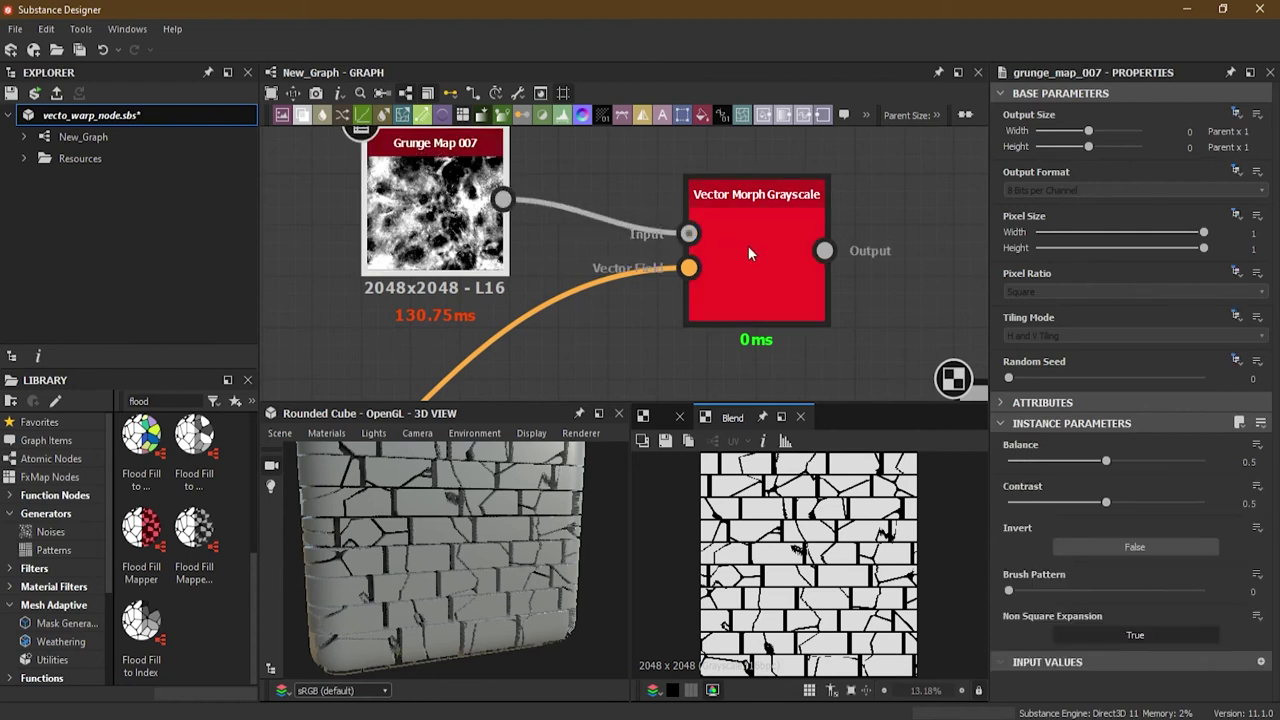
double_click(790, 258)
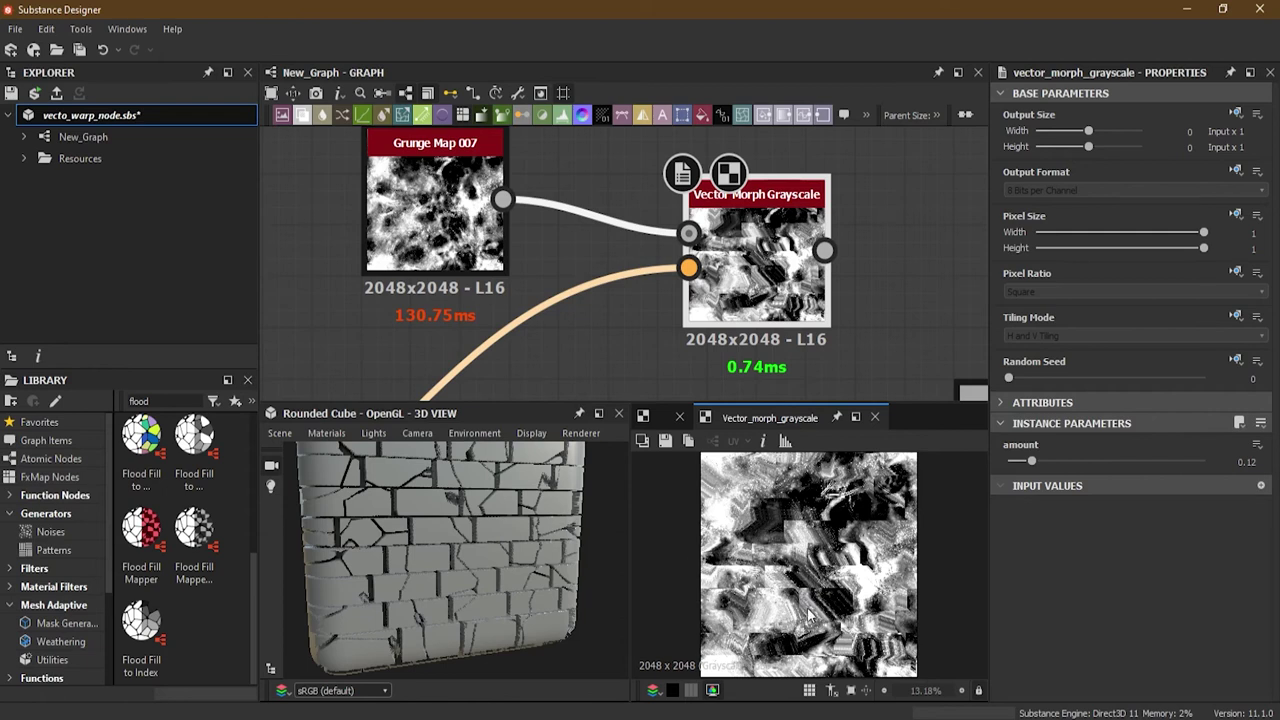
mouse_move(590, 234)
middle_mouse_down()
mouse_move(698, 203)
mouse_move(649, 223)
mouse_move(543, 226)
mouse_move(586, 200)
mouse_move(576, 229)
middle_mouse_up()
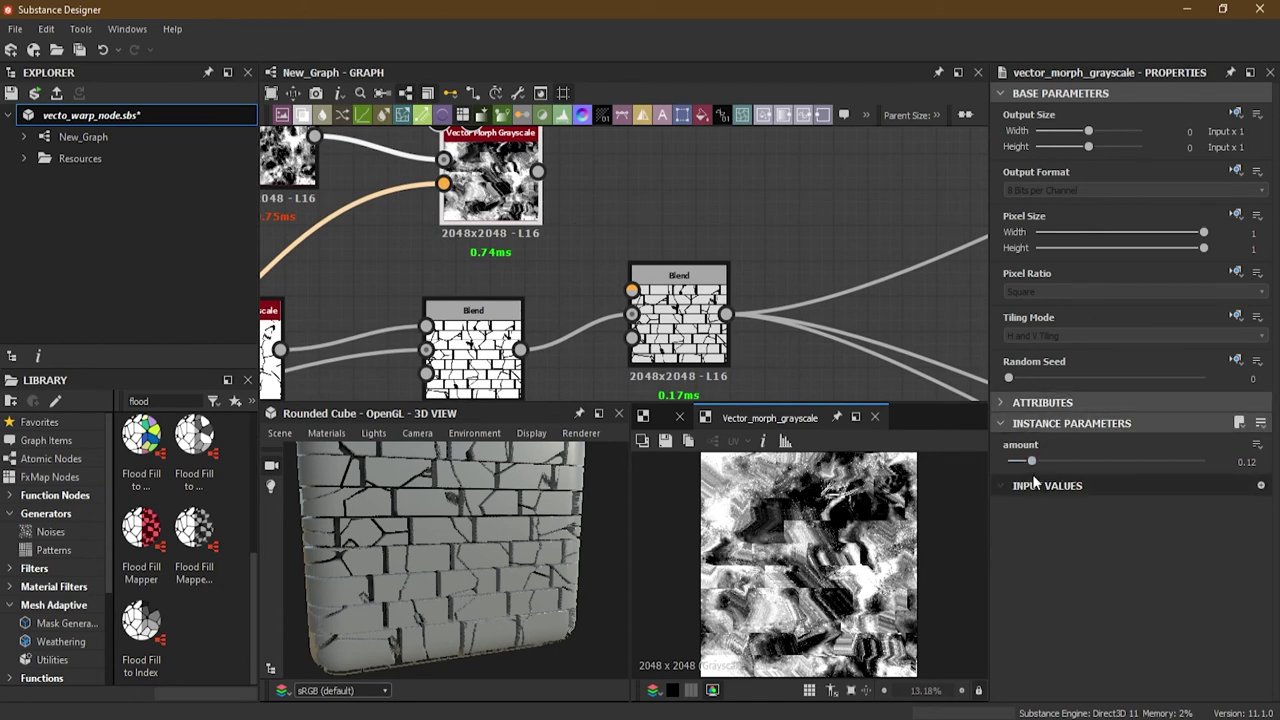
Step: Lower the grunge Vector Morph amount to 0.07 and feed it into the Blend Foreground at 0.14 opacity
left_click_drag(1030, 461, 1023, 462)
left_click_drag(539, 172, 631, 290)
left_click(682, 290)
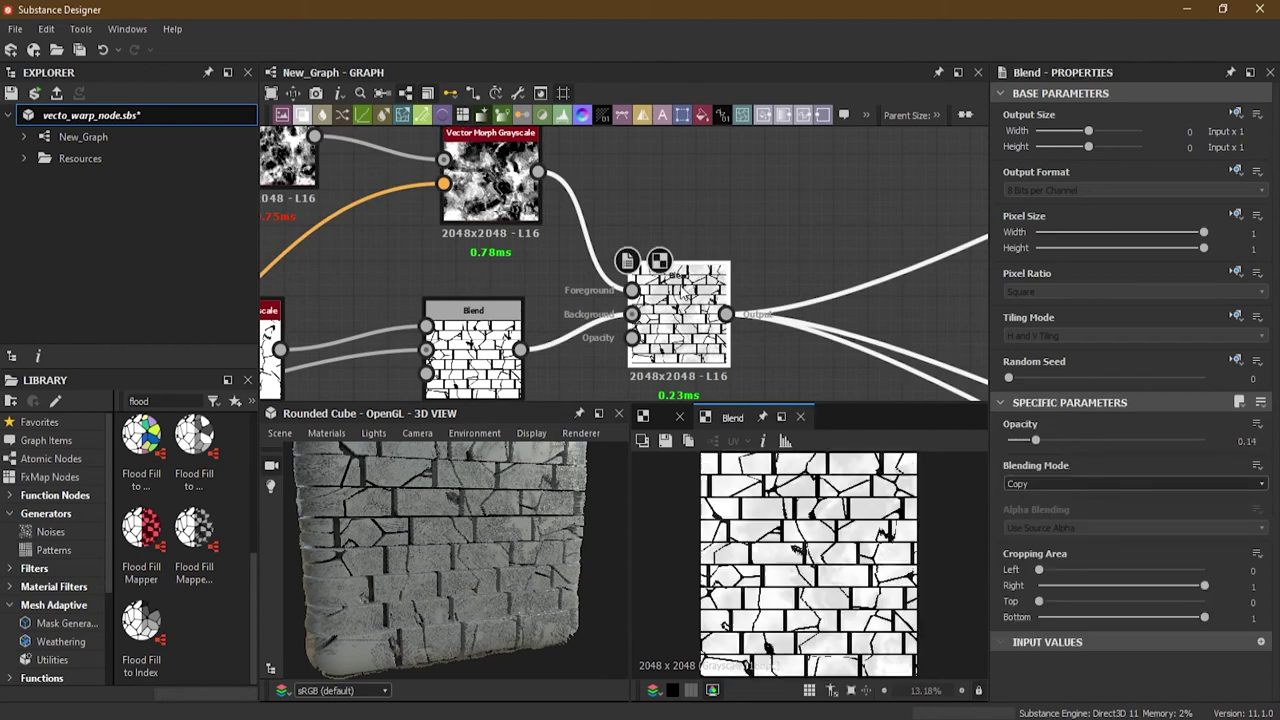
left_click_drag(496, 532, 494, 563)
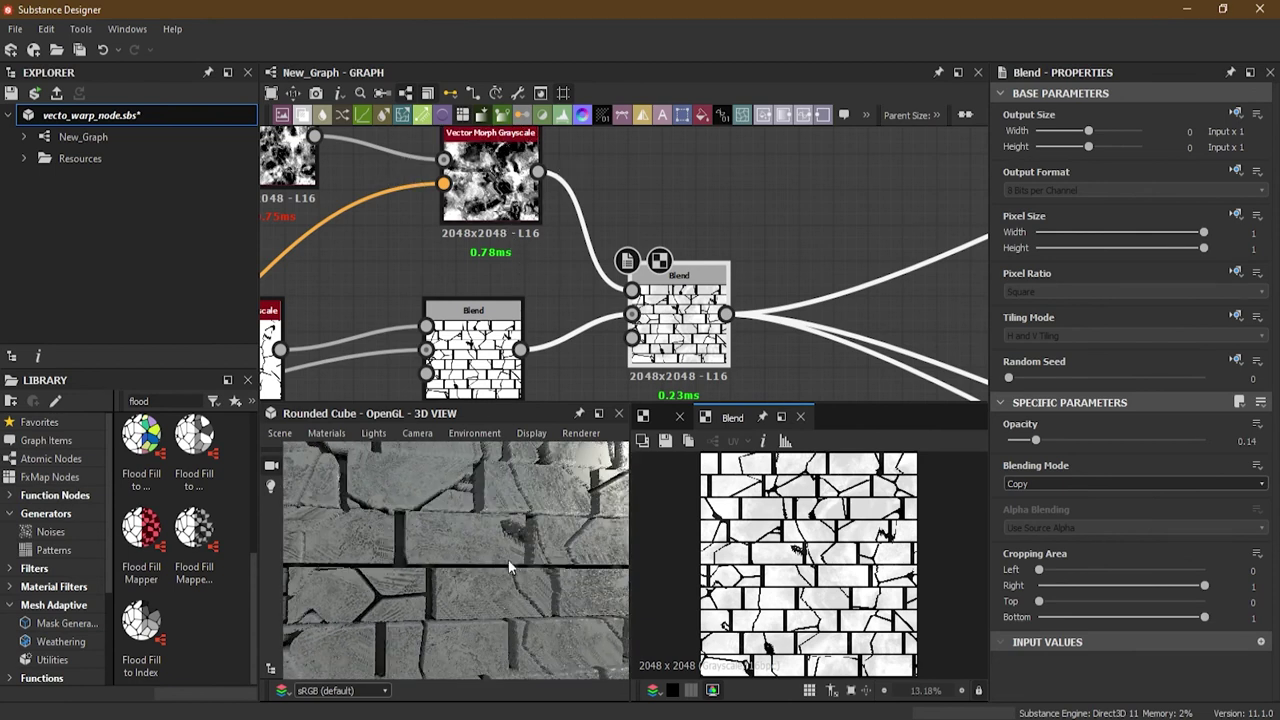
left_click(490, 180)
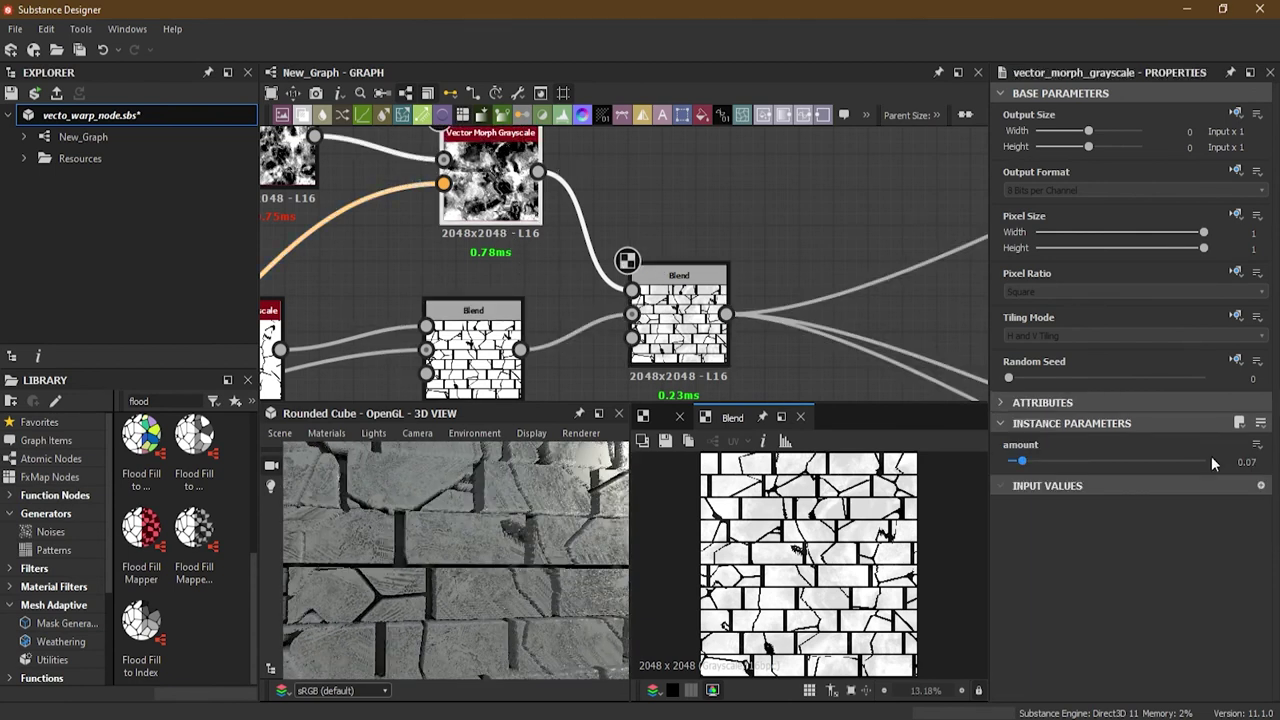
Step: Try a 0.15 grunge warp amount, then reduce it to 0.06 and check the brick surface closely
mouse_move(1021, 461)
left_mouse_down()
mouse_move(1117, 461)
mouse_move(1019, 463)
left_mouse_up()
mouse_move(405, 527)
left_mouse_down()
mouse_move(512, 521)
mouse_move(540, 602)
mouse_move(495, 585)
mouse_move(483, 504)
mouse_move(488, 586)
mouse_move(425, 521)
left_mouse_up()
scroll(425, 521, "up", 5)
left_click_drag(517, 565, 497, 565)
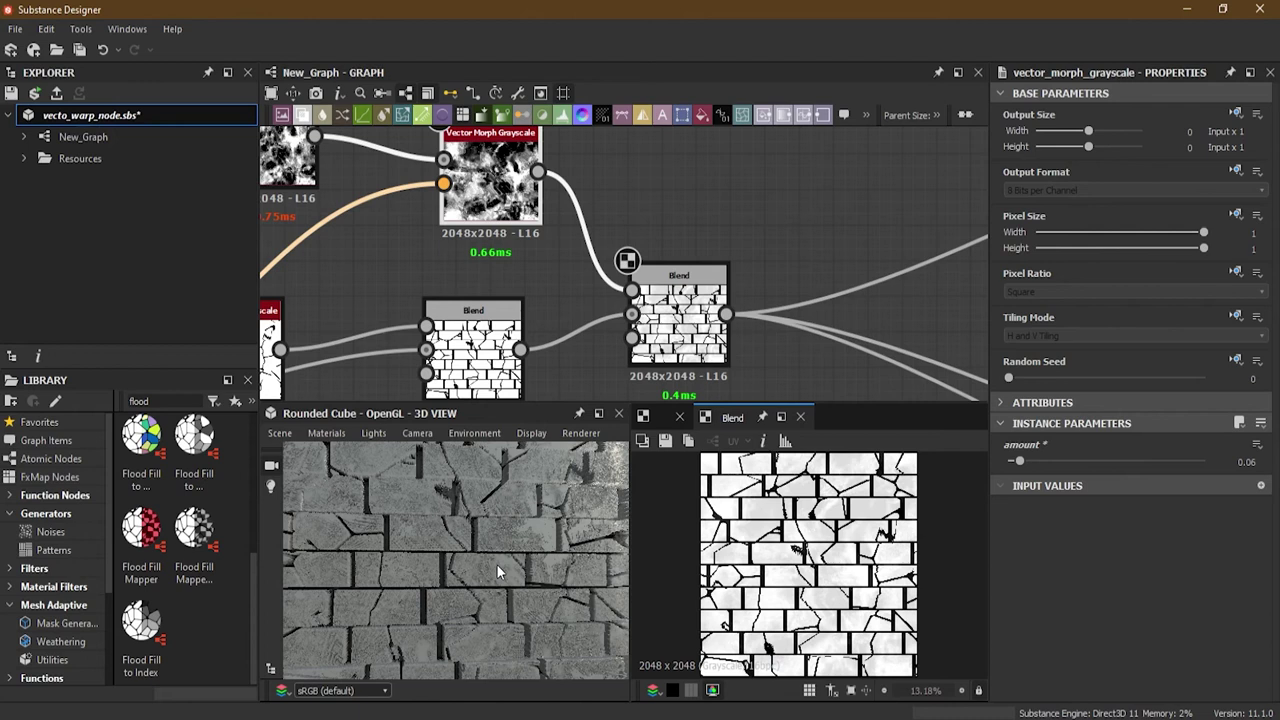
scroll(645, 340, "down", 4)
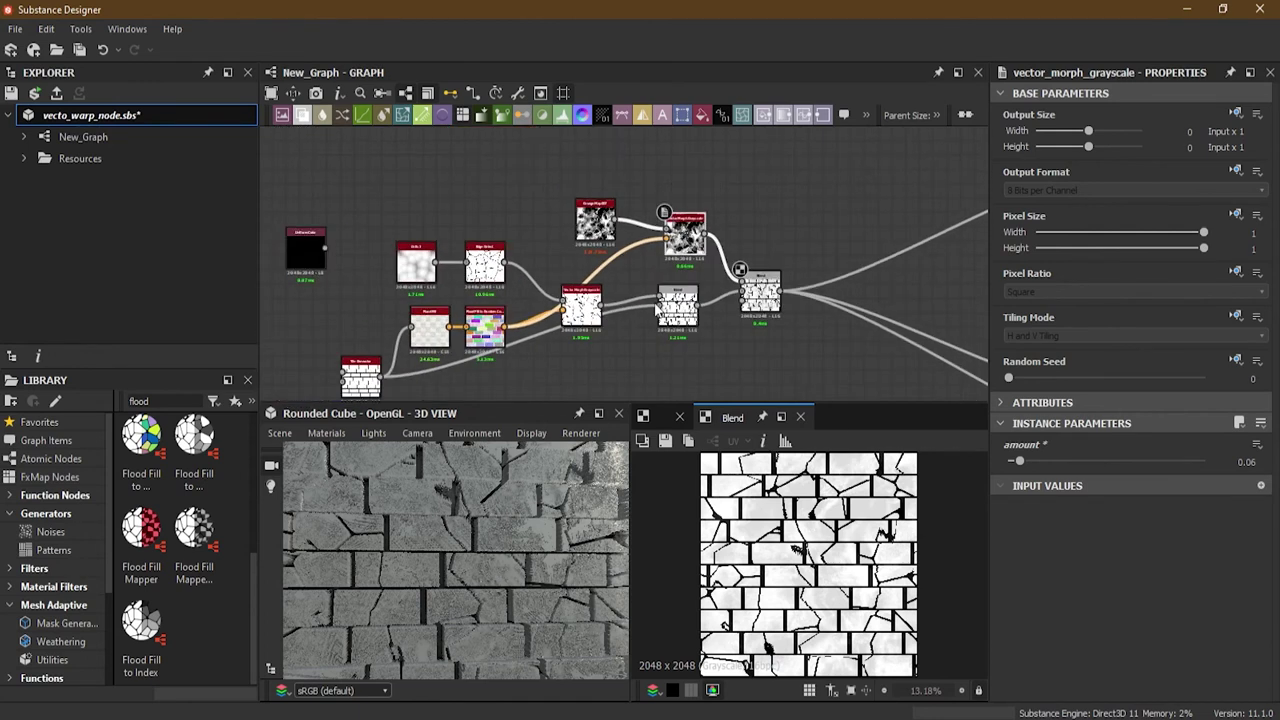
Step: Reposition the Edge Detect, both flood fill nodes, Vector Morph and Blend nodes in the graph
left_click_drag(497, 270, 697, 226)
left_click(497, 253)
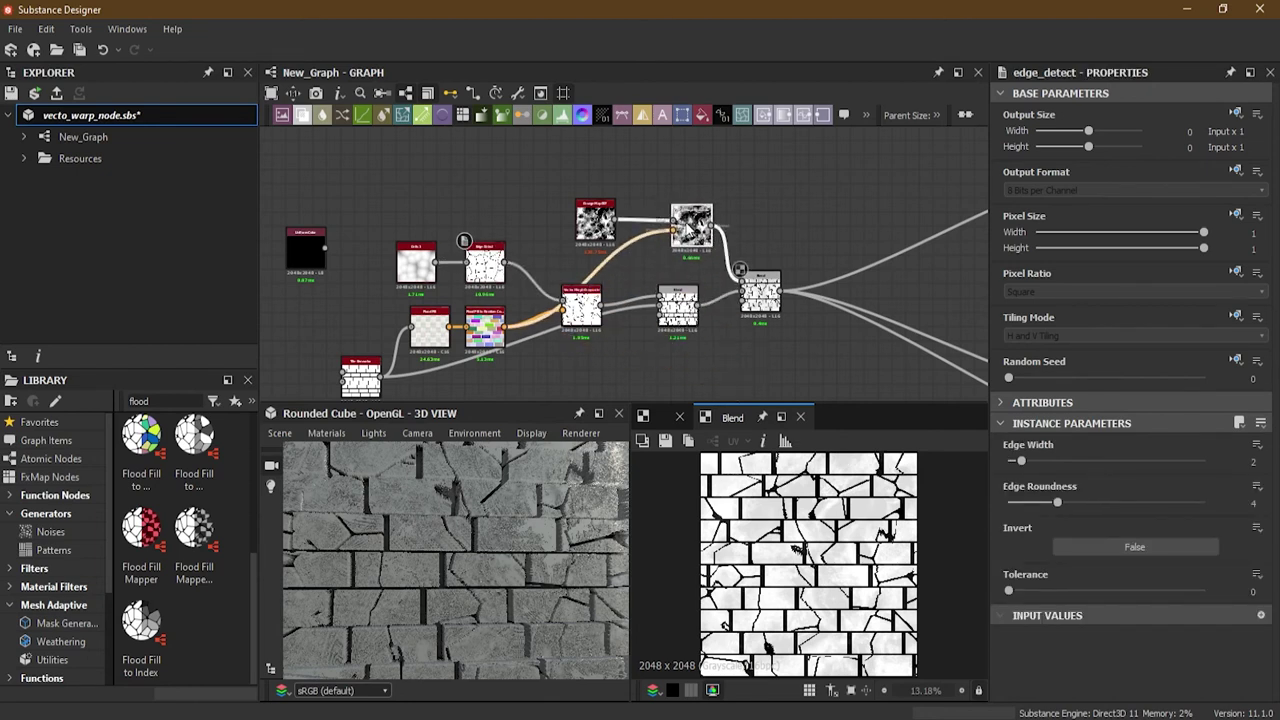
left_click_drag(487, 340, 416, 320)
scroll(507, 355, "up", 5)
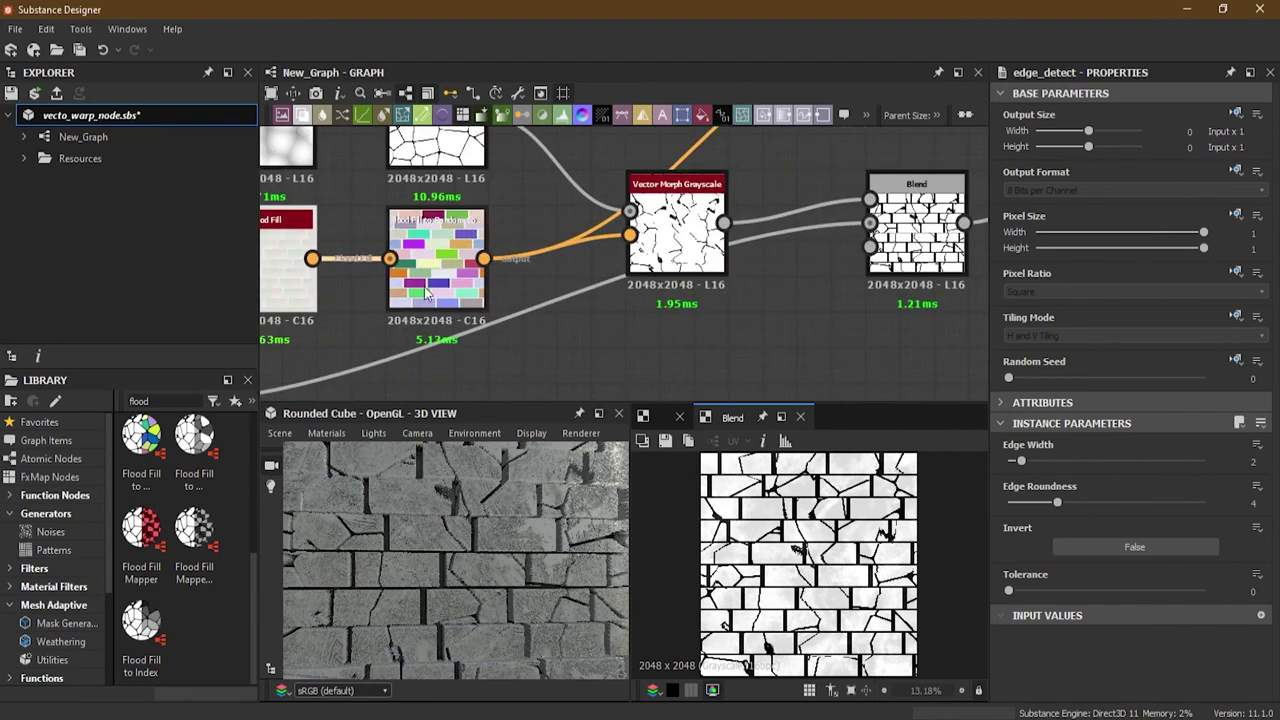
left_click(440, 280)
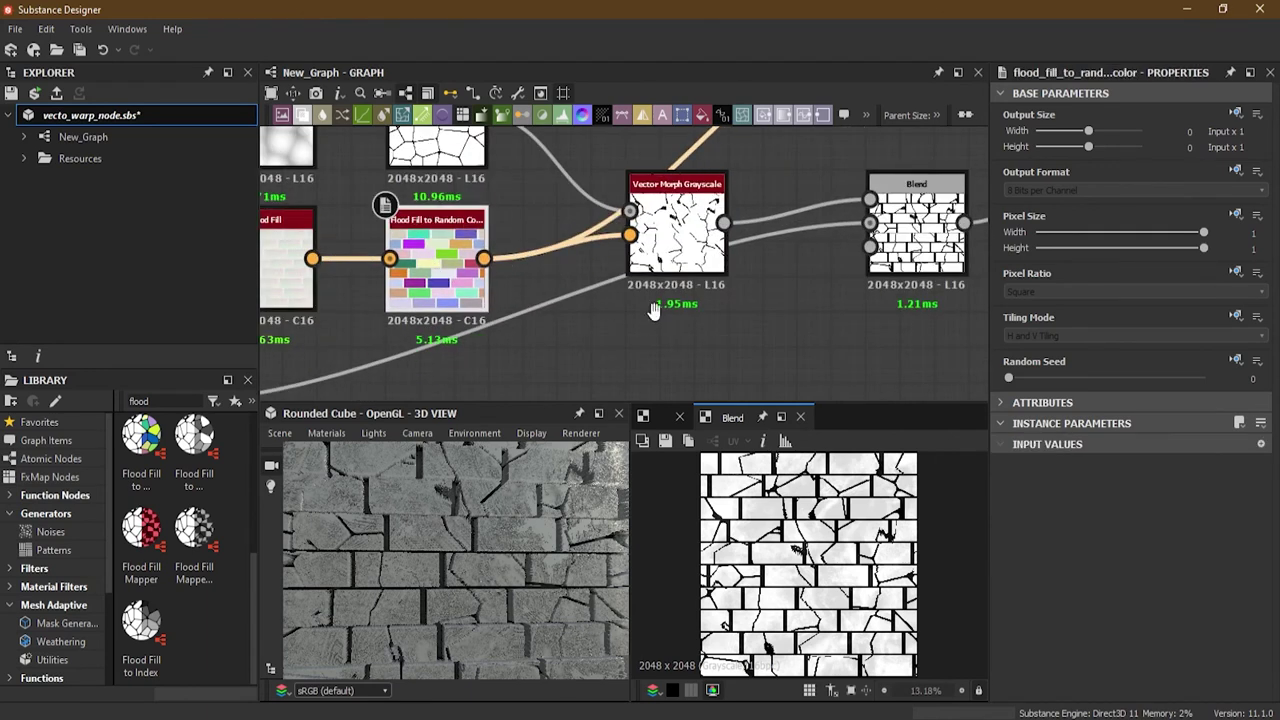
middle_click_drag(654, 306, 600, 416)
left_click_drag(622, 312, 640, 348)
middle_click_drag(640, 348, 614, 228)
left_click_drag(822, 243, 822, 363)
scroll(766, 275, "down", 3)
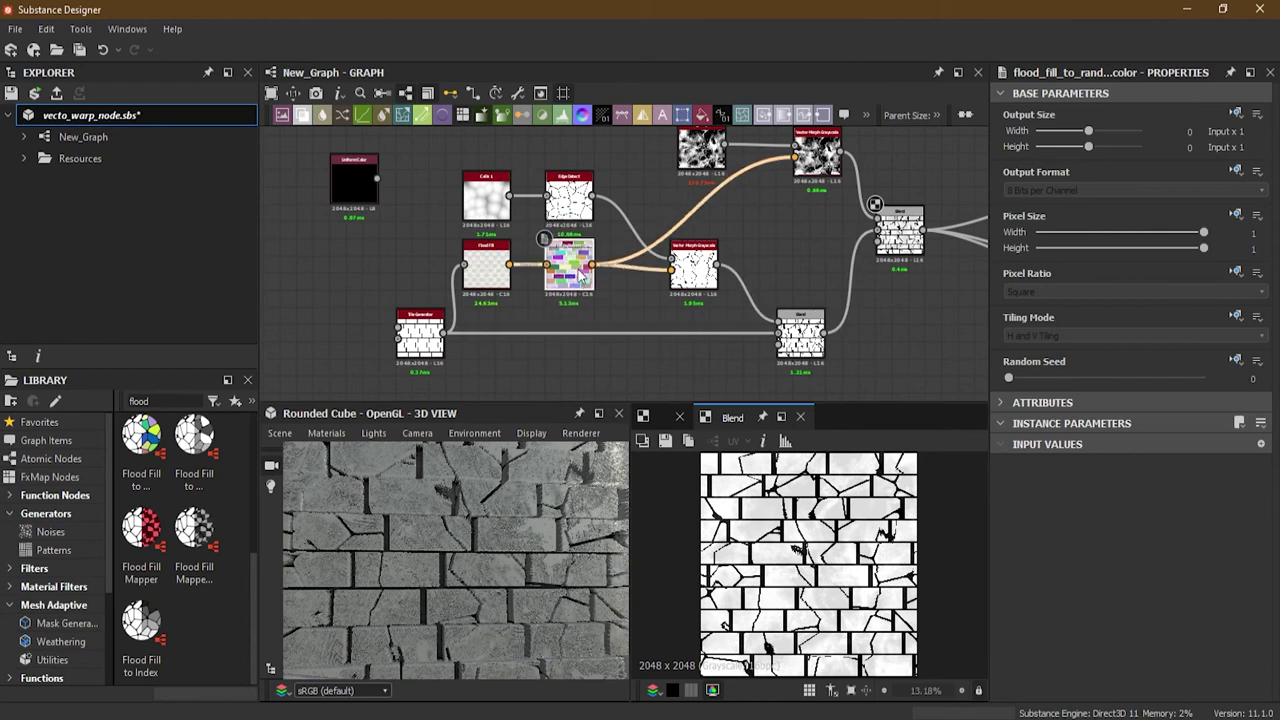
Step: Review the tidied node layout across the graph, centring the Blend node and checking the cube preview
scroll(537, 226, "up", 3)
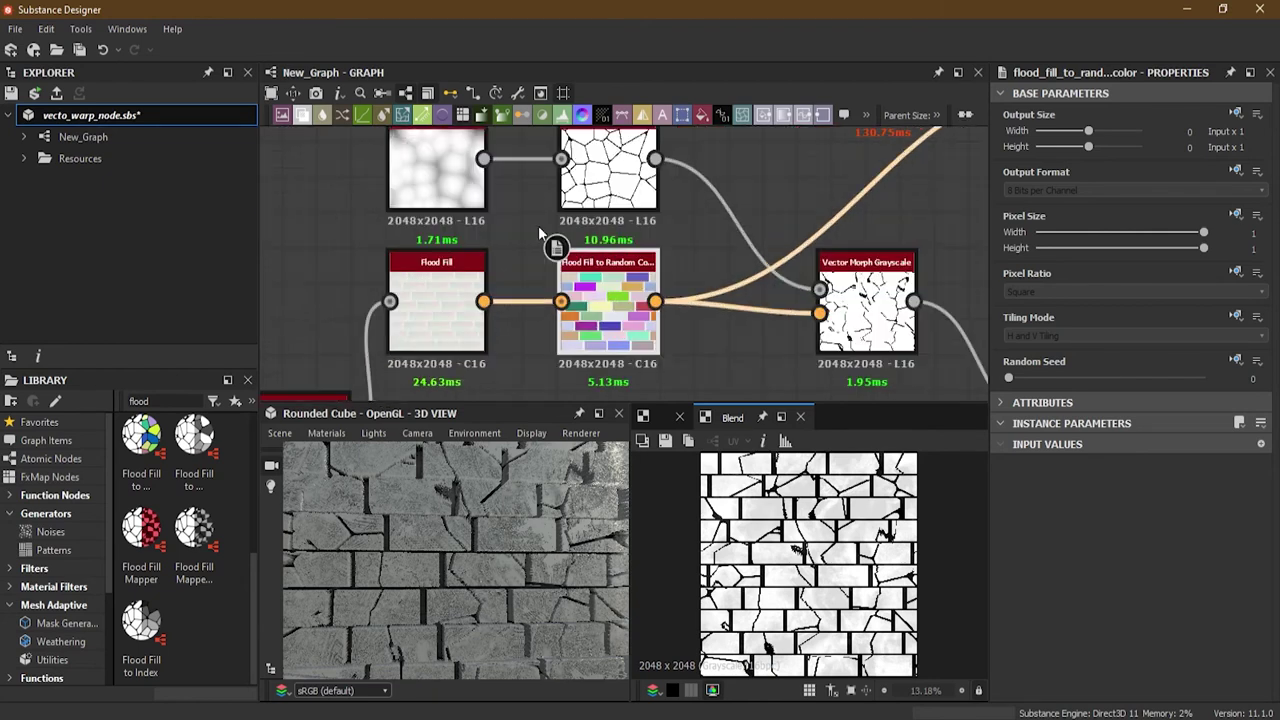
middle_click_drag(740, 321, 322, 450)
middle_click_drag(636, 328, 687, 251)
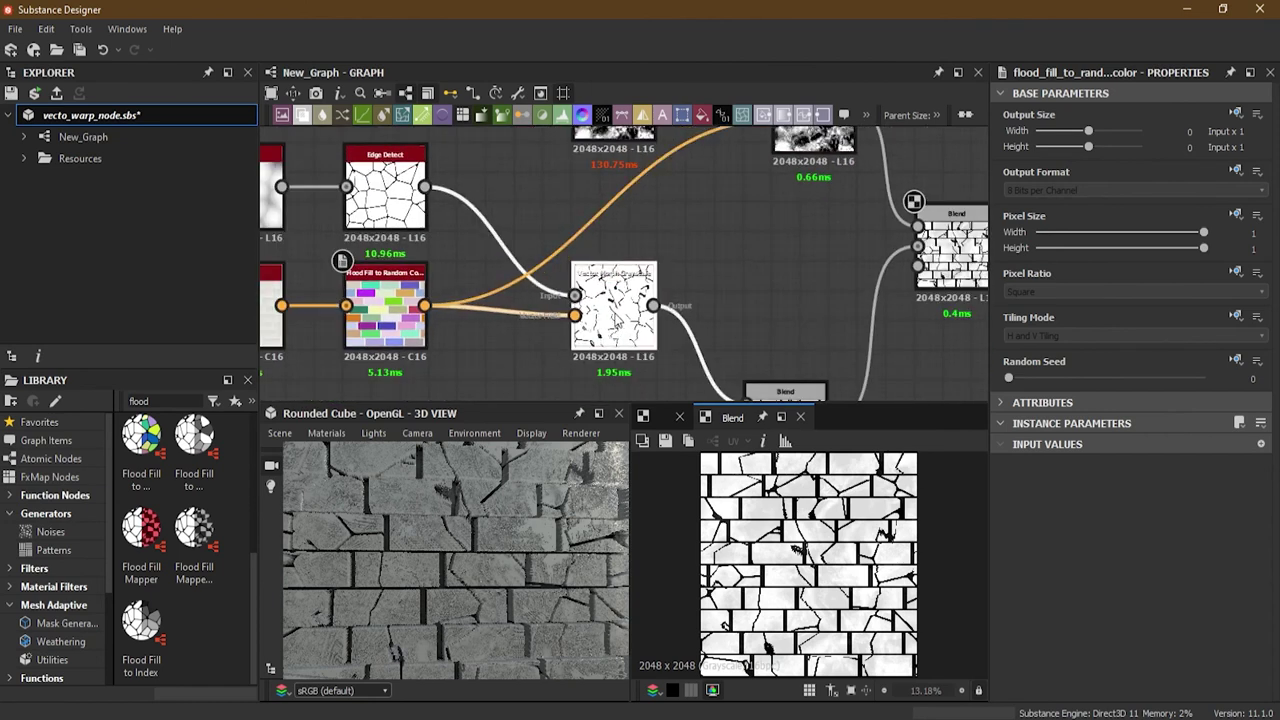
middle_click_drag(720, 229, 692, 286)
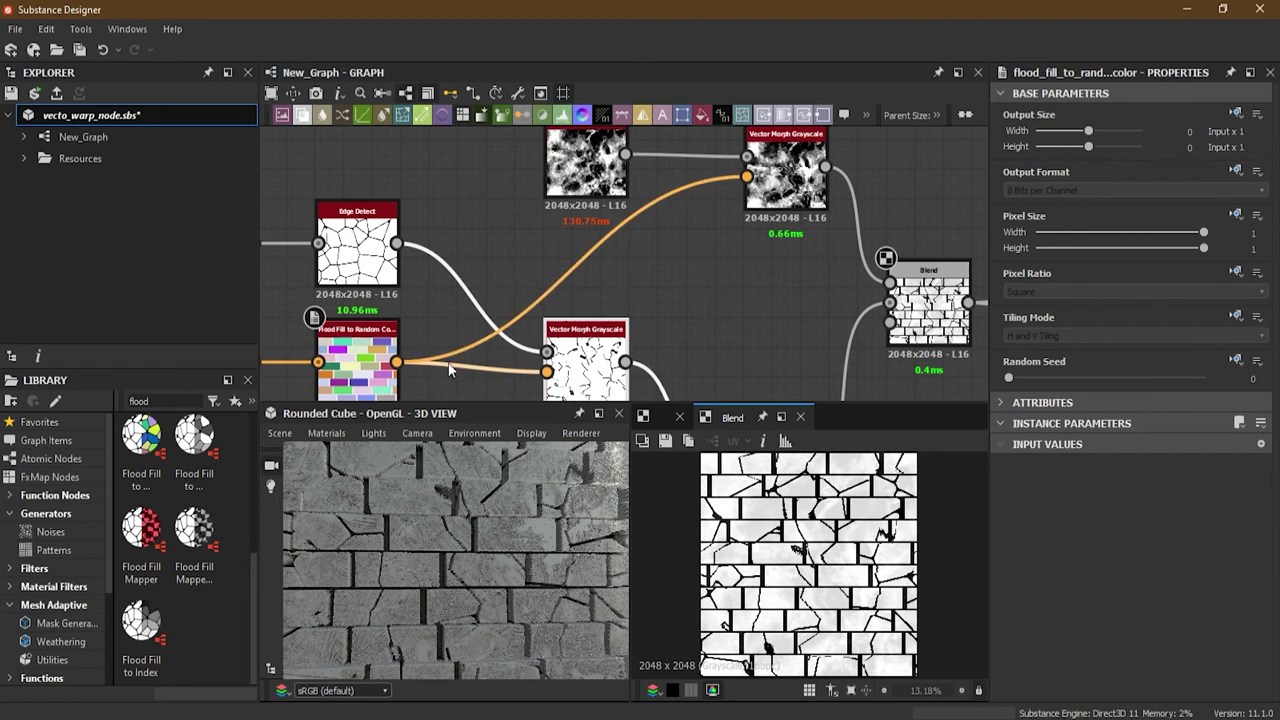
scroll(686, 258, "up", 3)
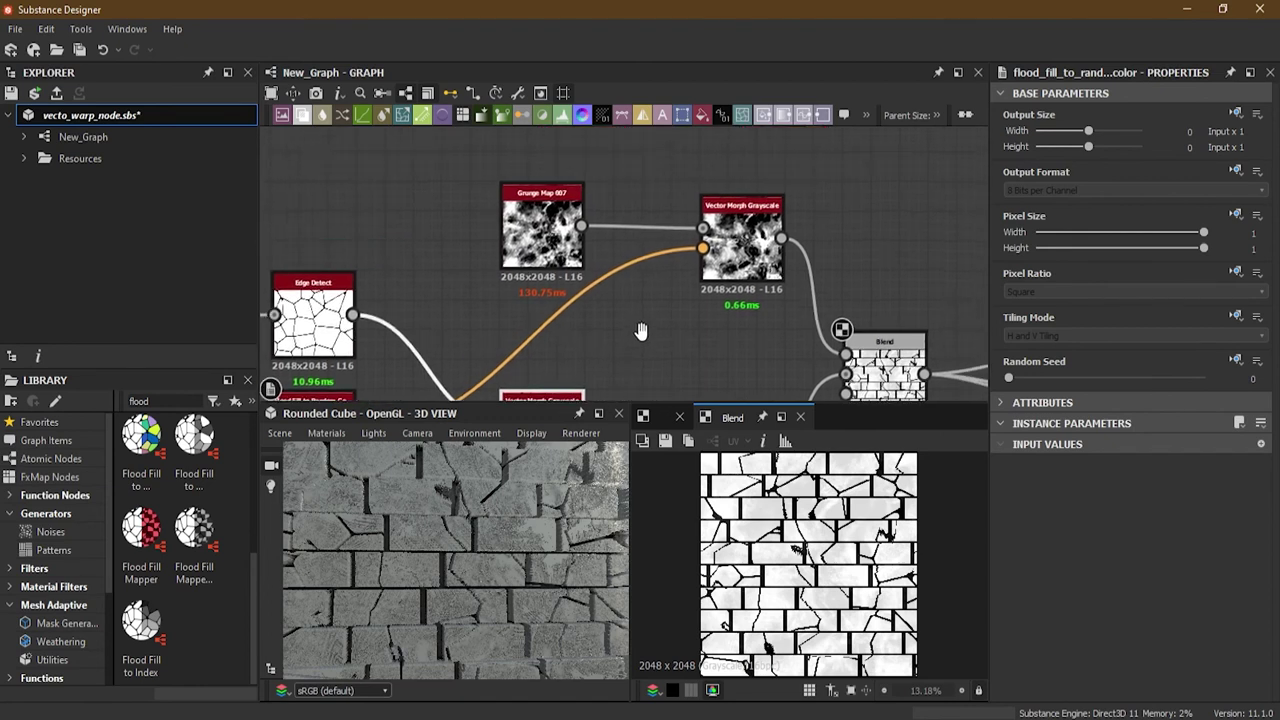
scroll(596, 204, "down", 2)
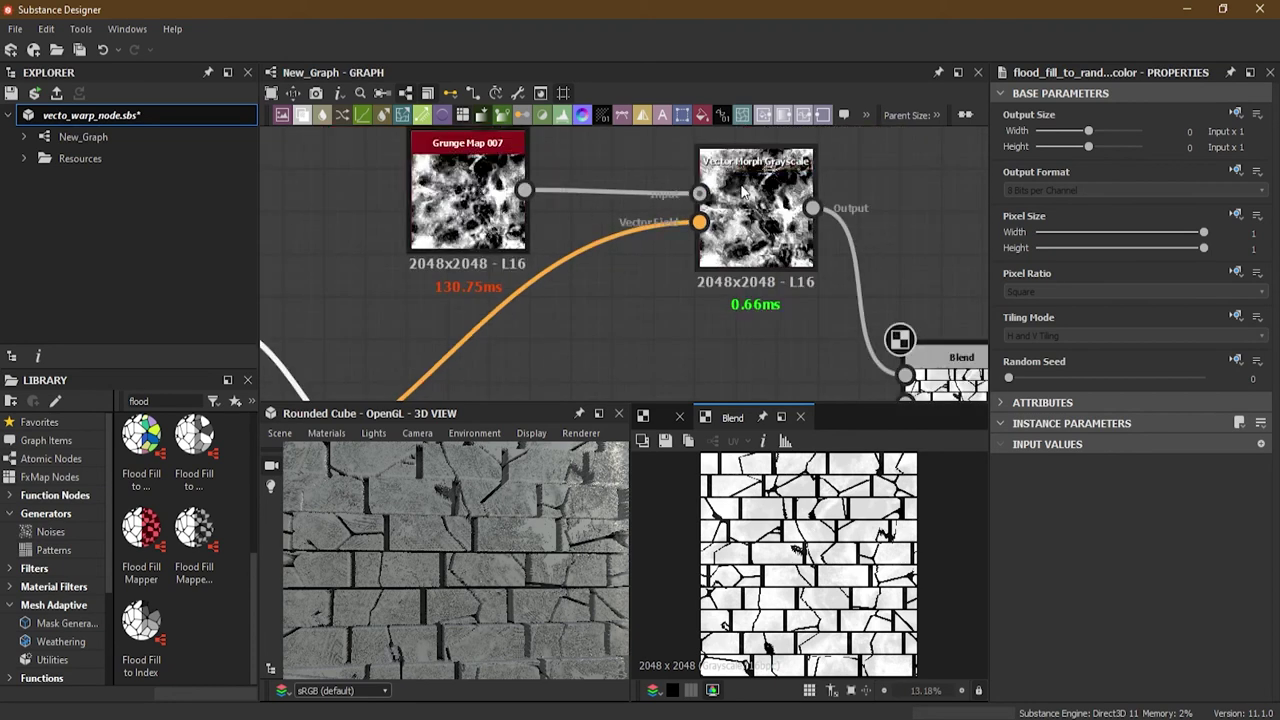
scroll(547, 232, "down", 3)
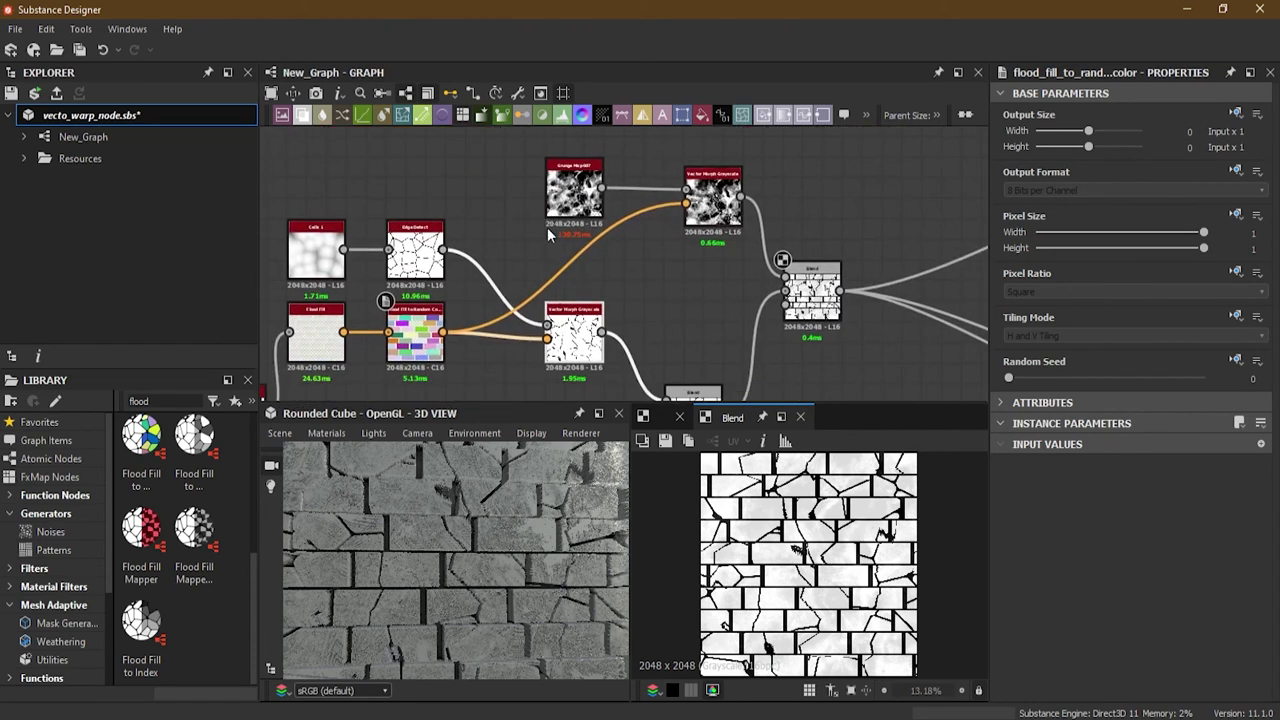
scroll(745, 245, "up", 2)
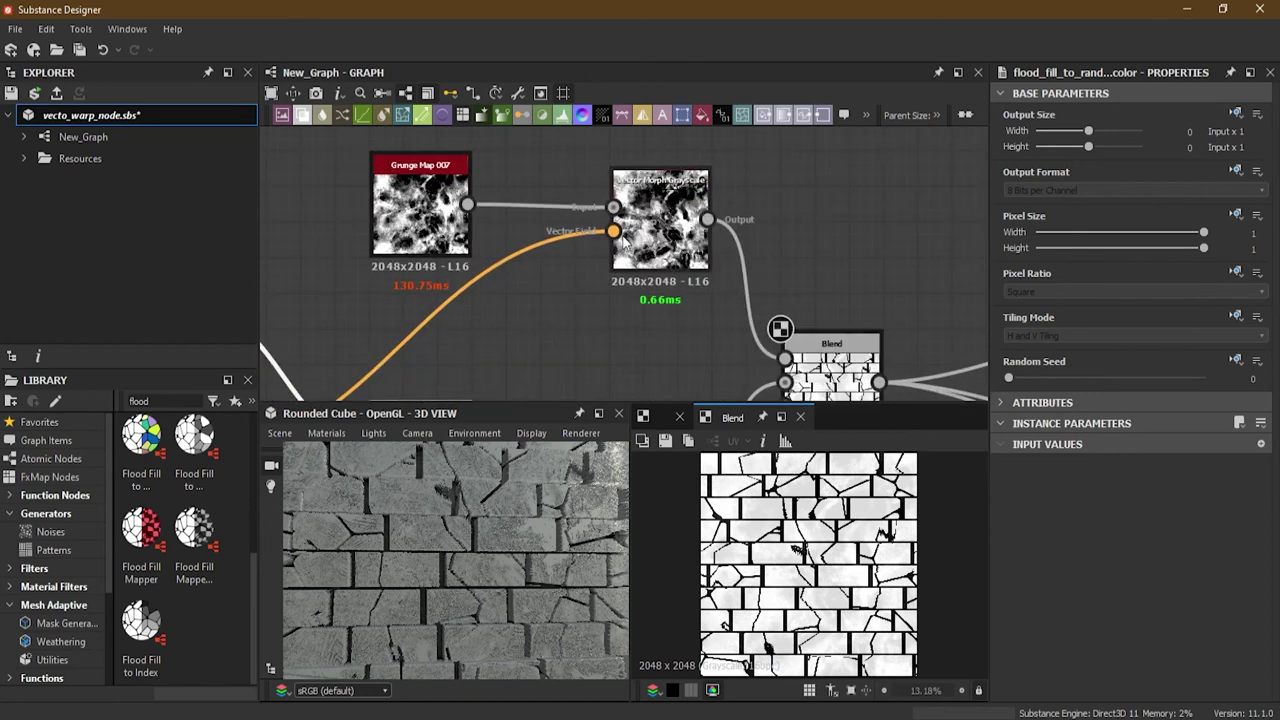
scroll(596, 275, "up", 2)
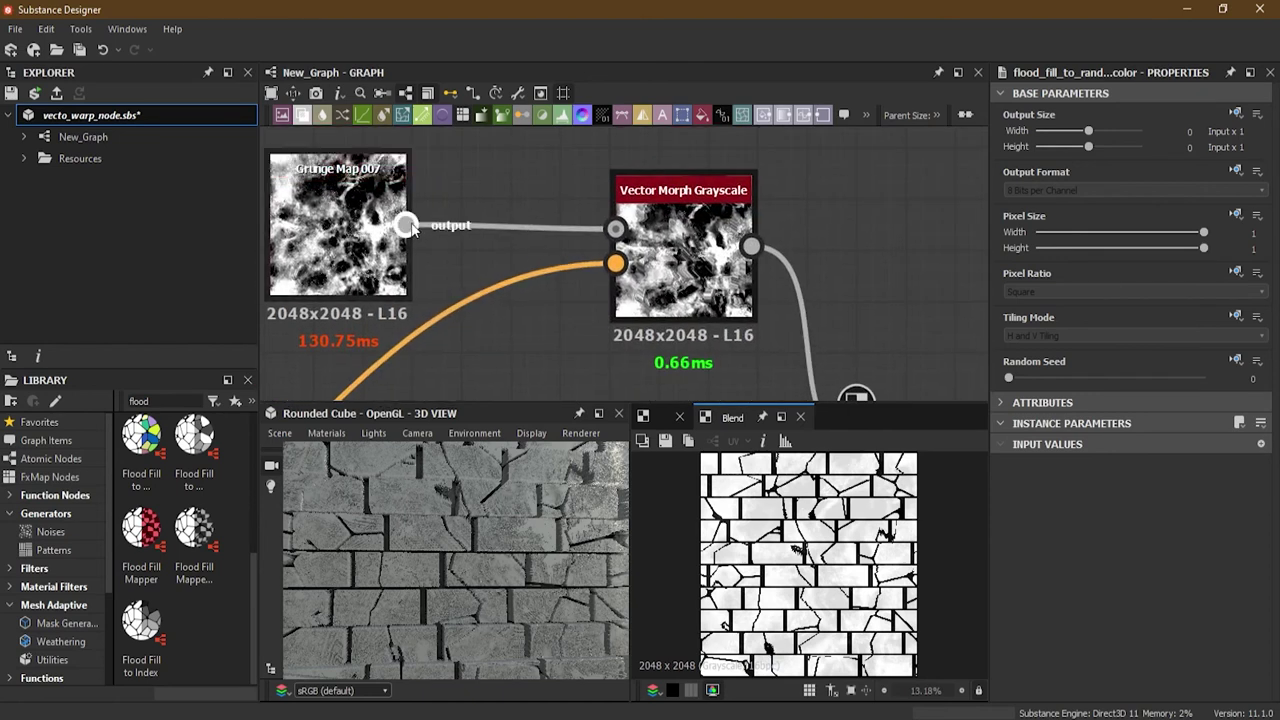
middle_click_drag(525, 344, 345, 400)
scroll(450, 300, "down", 3)
scroll(609, 228, "up", 3)
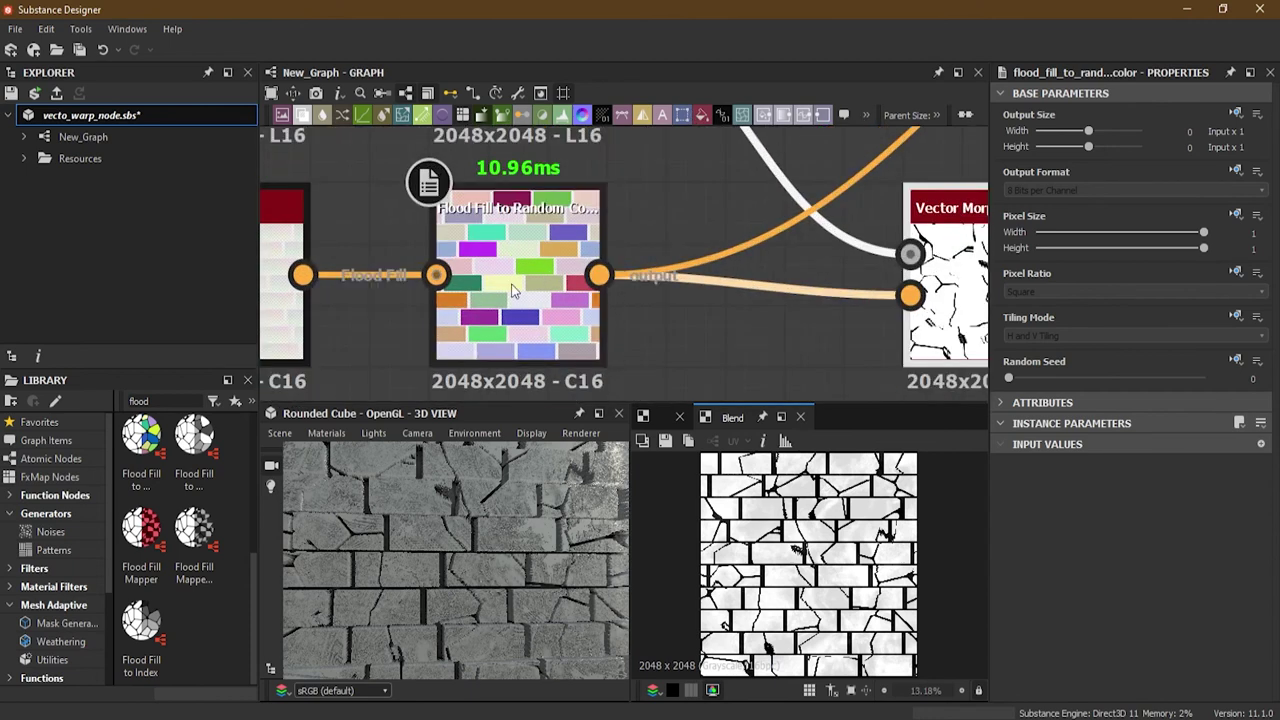
scroll(734, 256, "down", 3)
scroll(734, 256, "up", 2)
middle_click_drag(734, 256, 617, 277)
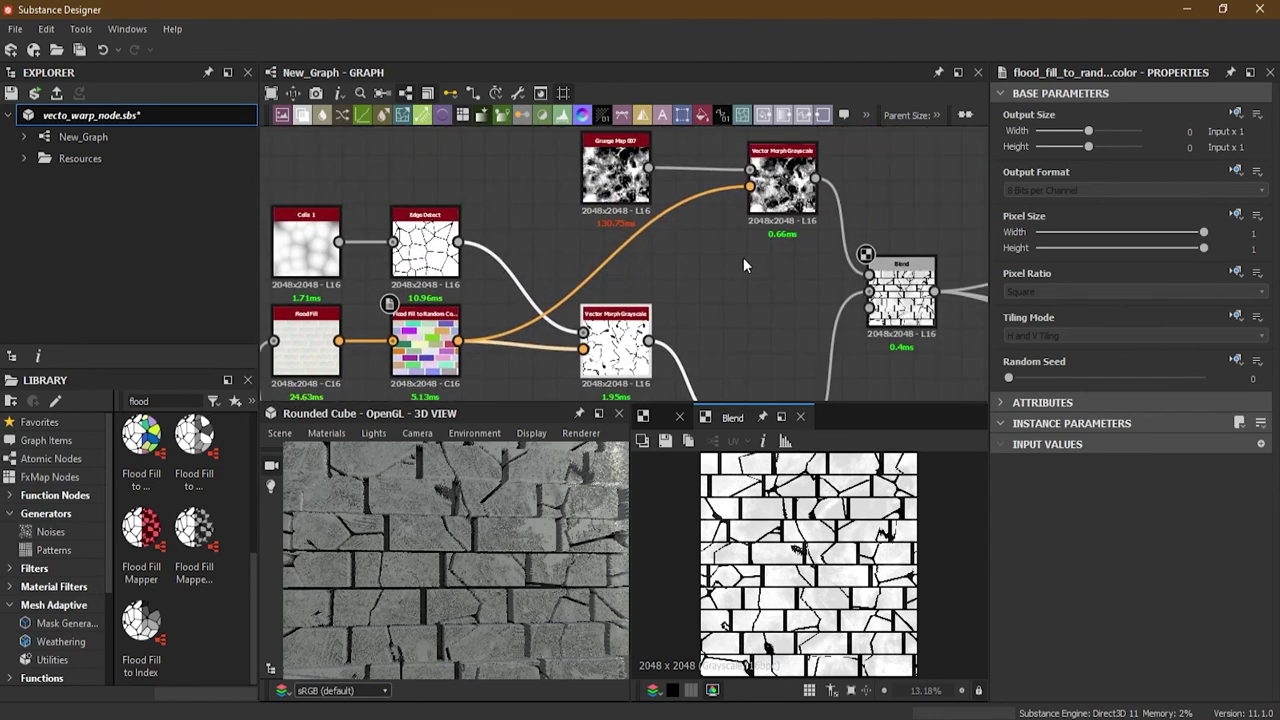
scroll(747, 267, "up", 2)
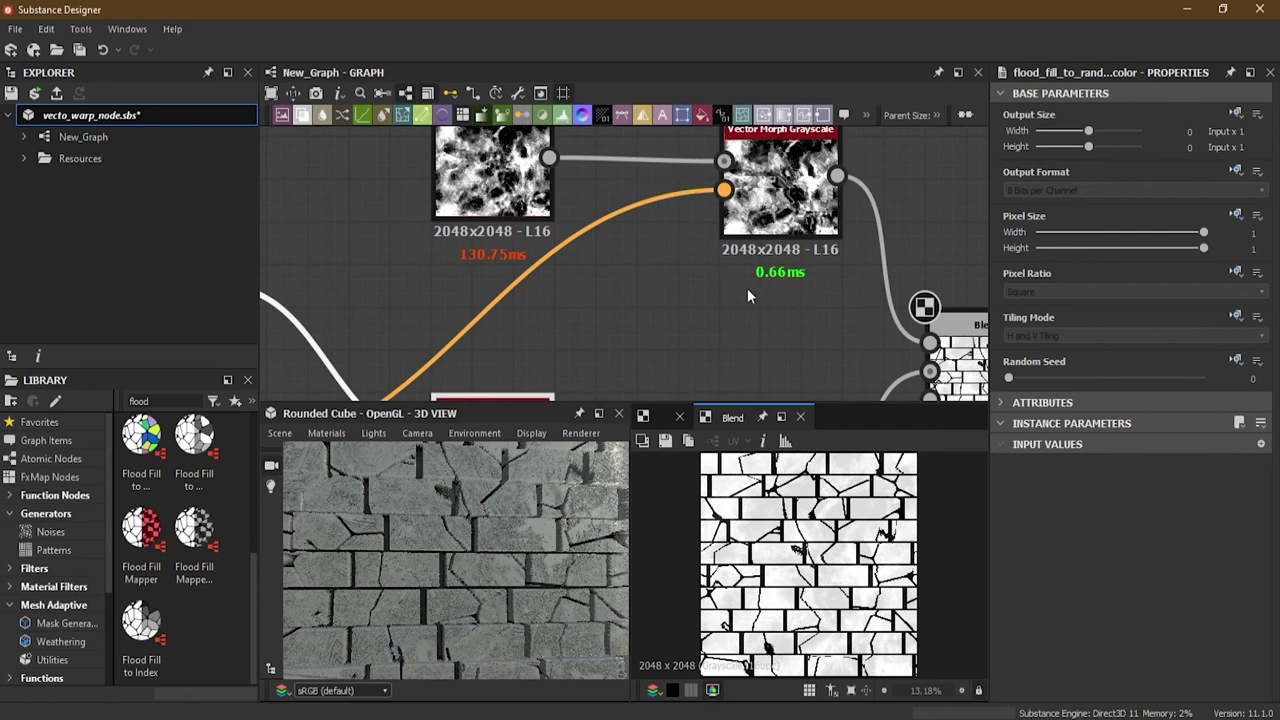
middle_click_drag(759, 291, 556, 208)
left_click_drag(454, 583, 460, 524)
scroll(456, 505, "up", 6)
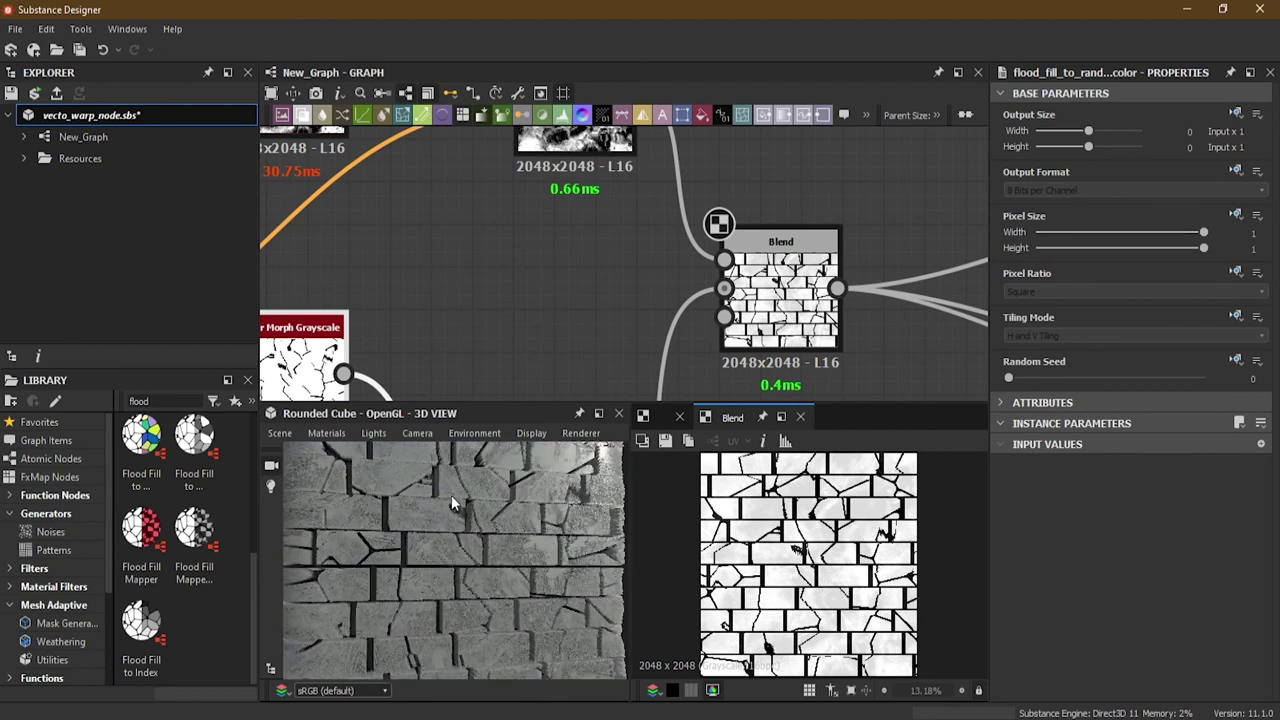
scroll(468, 499, "down", 4)
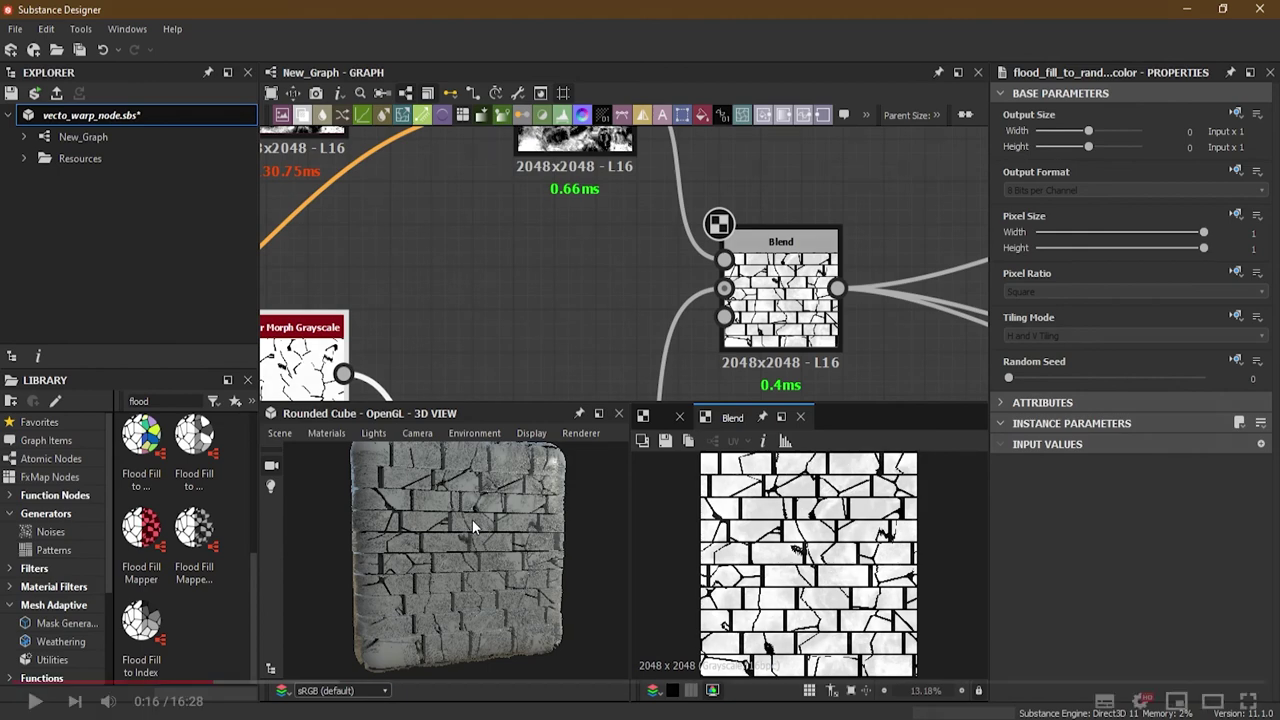
Step: Exit fullscreen, subscribe to the channel and enable its upload notifications
key("Escape")
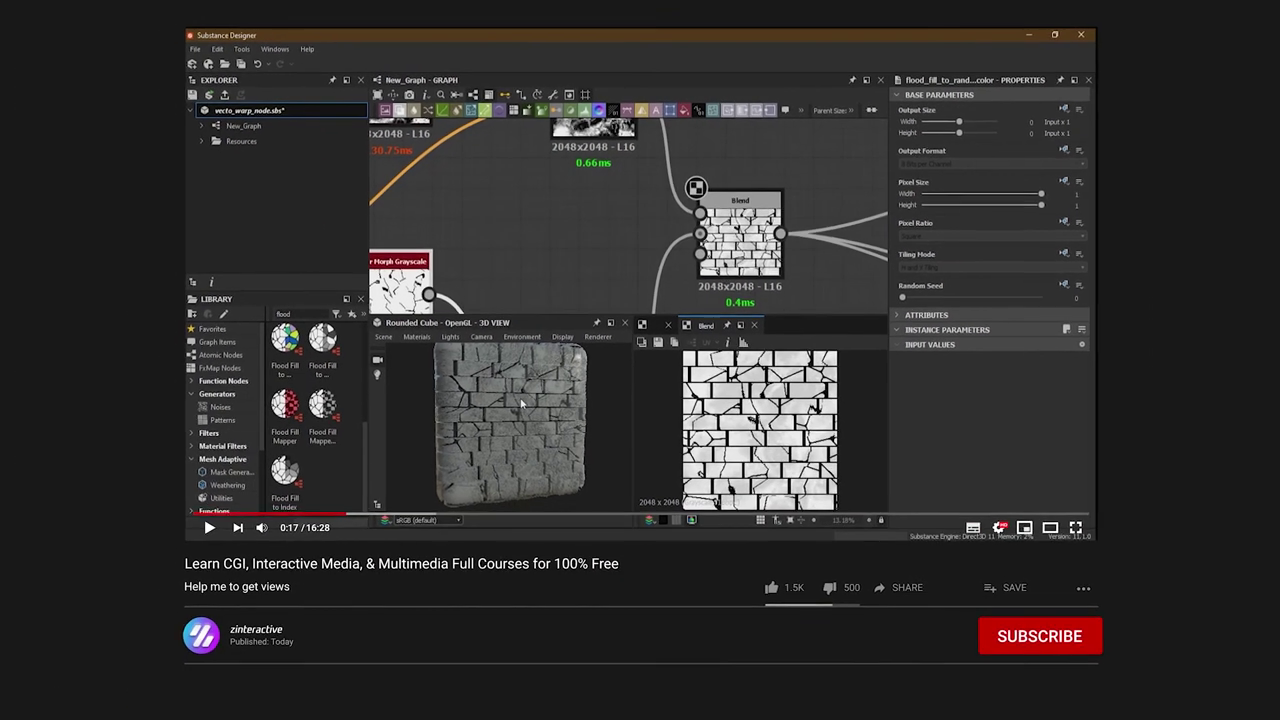
left_click(1050, 650)
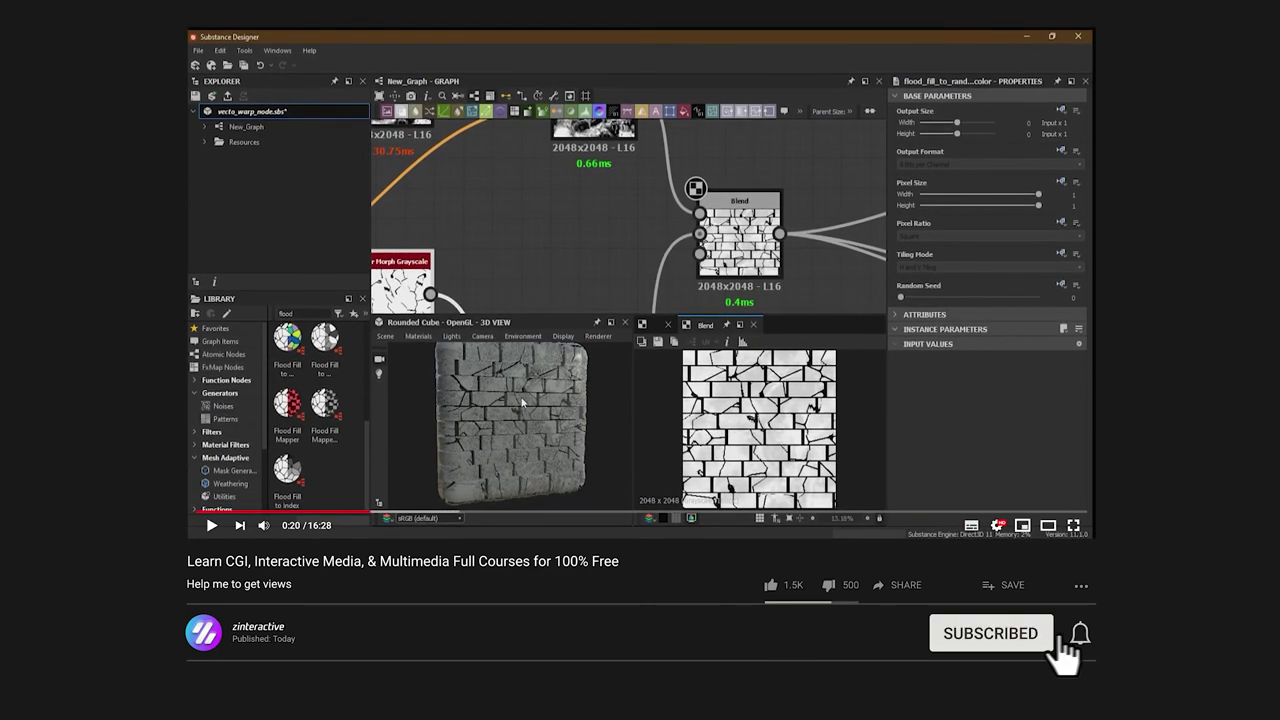
left_click(1080, 635)
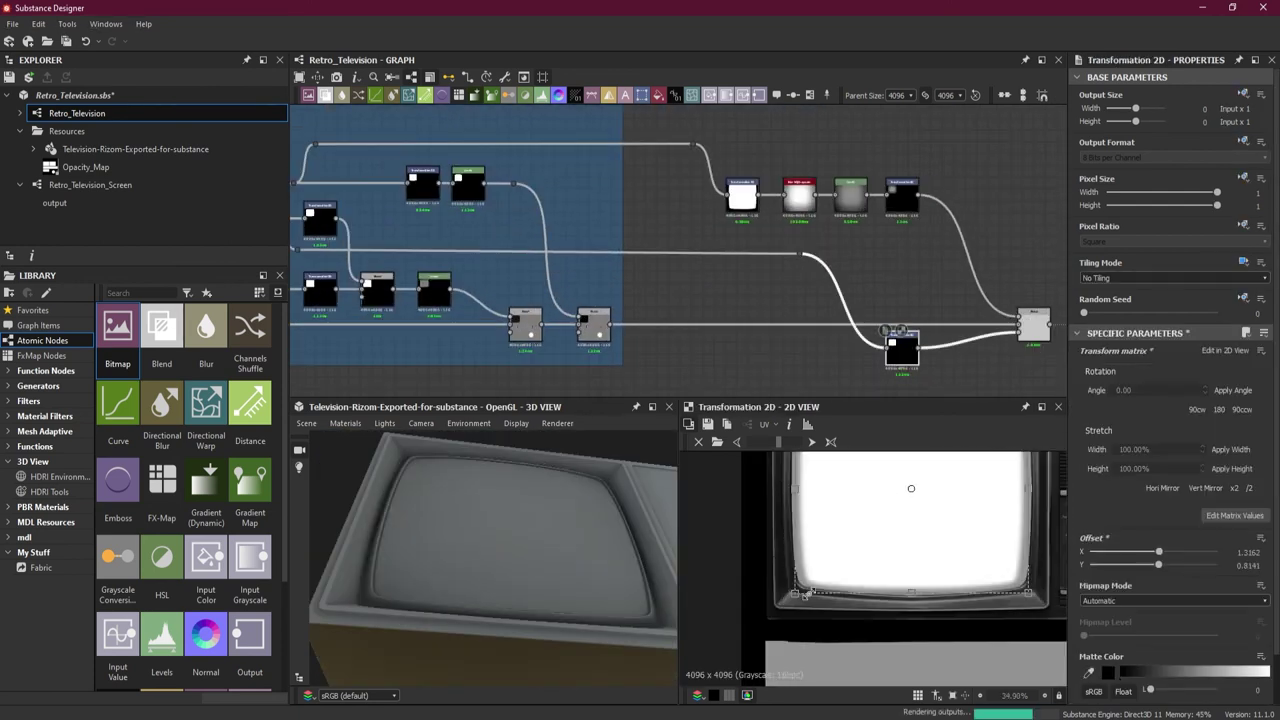
Step: Search for a new node starting with 'b' in the Retro_Television graph
key("space")
type("b")
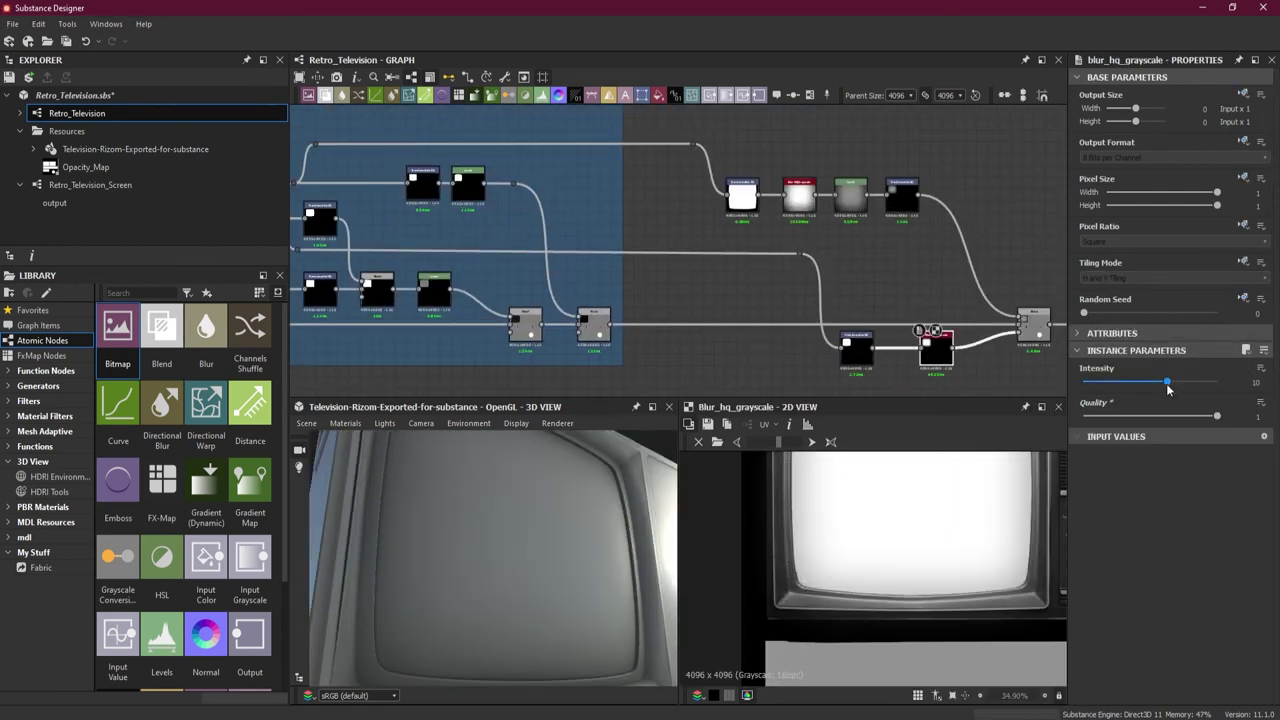